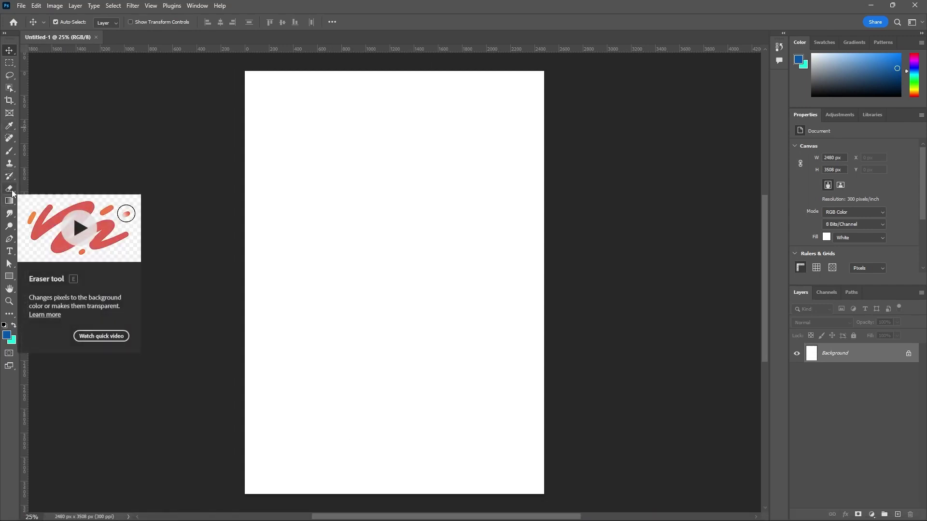
# Step: Pick the Gradient Tool from the Gradient/Paint Bucket toolbar flyout
pyautogui.click(10, 200)
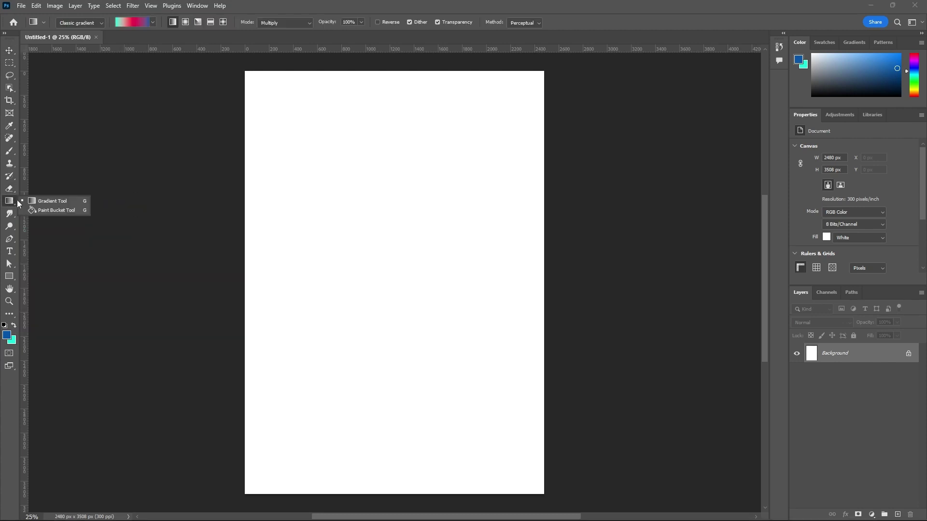
pyautogui.click(46, 205)
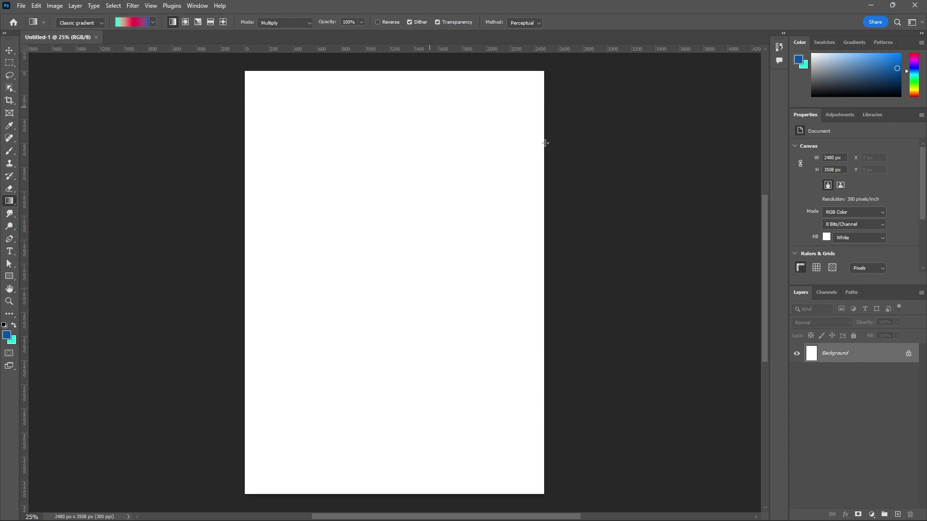
# Step: Add an empty Layer 1 above Background and show the Classic gradient type options
pyautogui.click(898, 515)
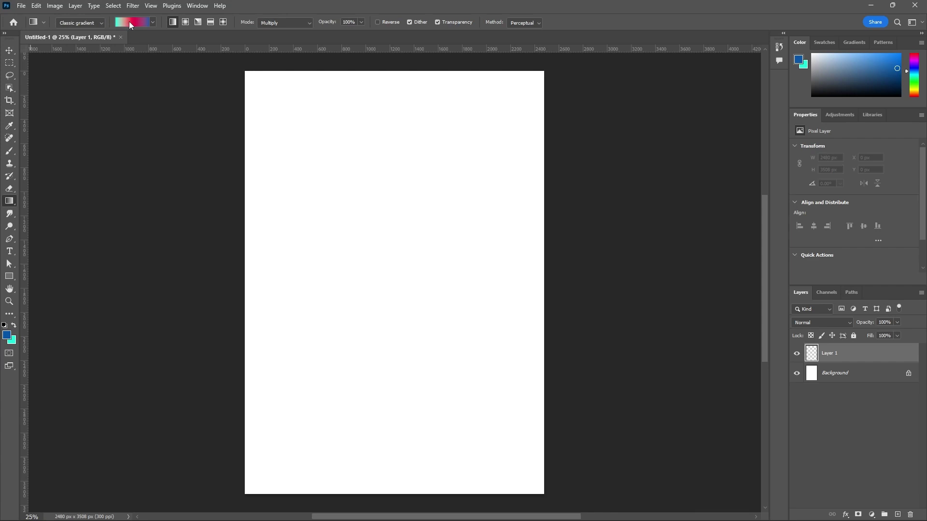
pyautogui.click(102, 23)
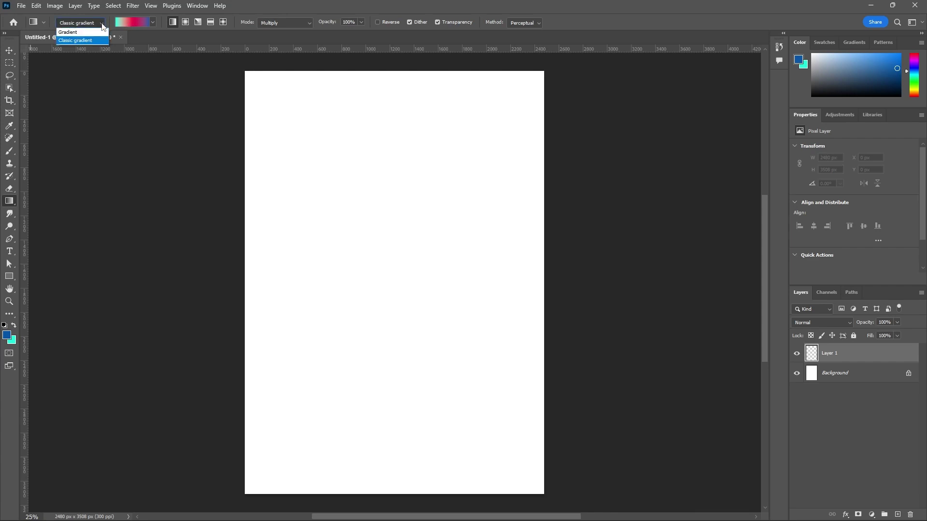
# Step: Set the gradient type to Gradient and choose the dark magenta-to-purple preset from Purples
pyautogui.click(76, 32)
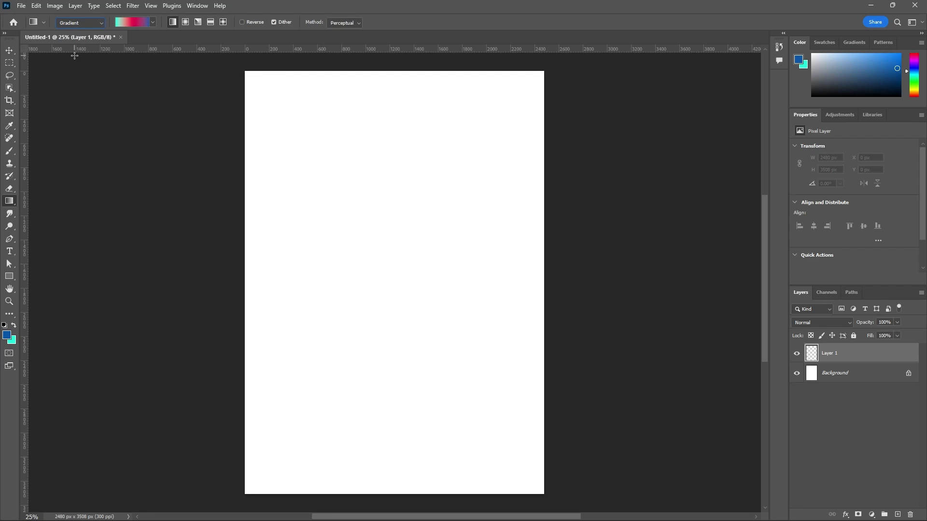
pyautogui.click(134, 23)
pyautogui.moveTo(172, 49); pyautogui.dragTo(173, 40)
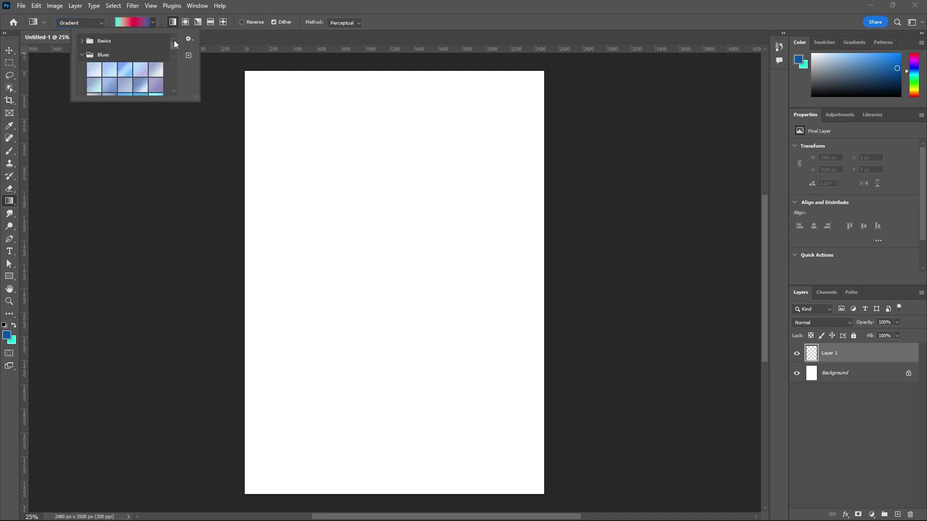
pyautogui.click(81, 55)
pyautogui.click(83, 41)
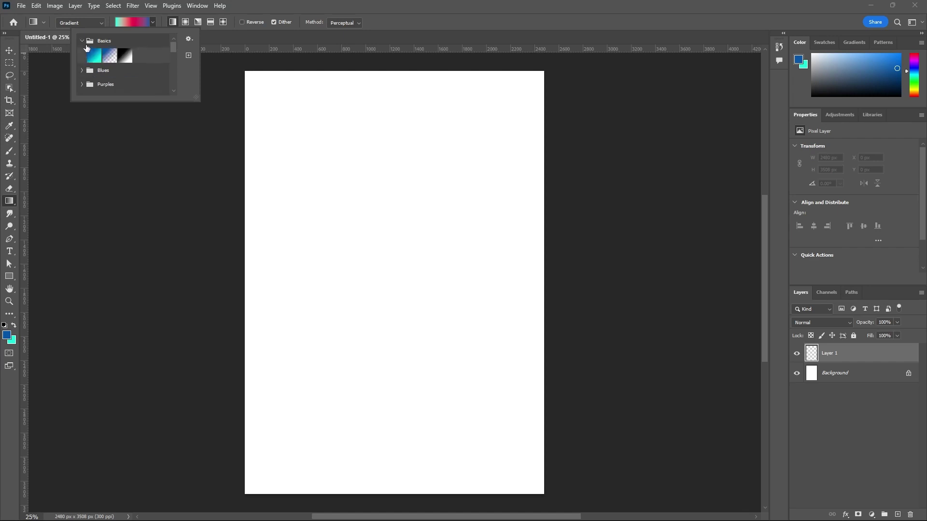
pyautogui.click(81, 84)
pyautogui.moveTo(172, 47); pyautogui.dragTo(171, 56)
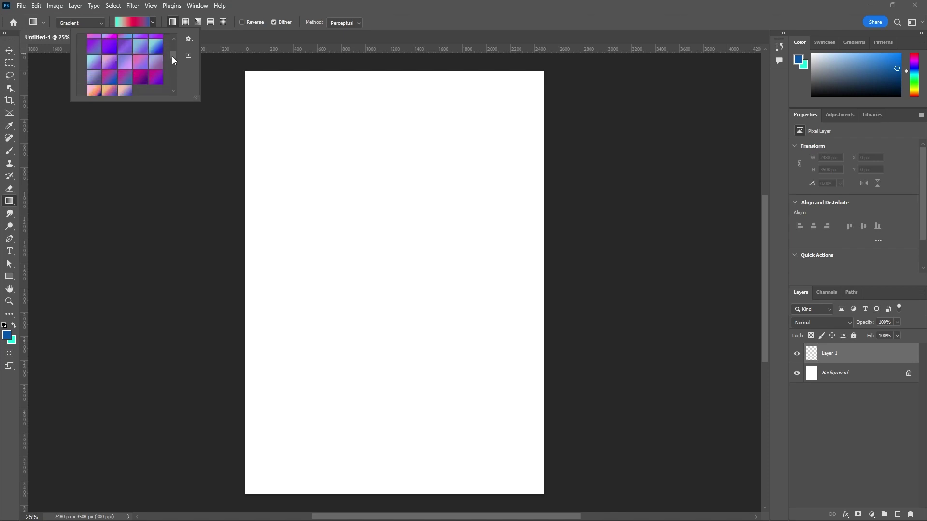
pyautogui.click(141, 78)
pyautogui.click(267, 37)
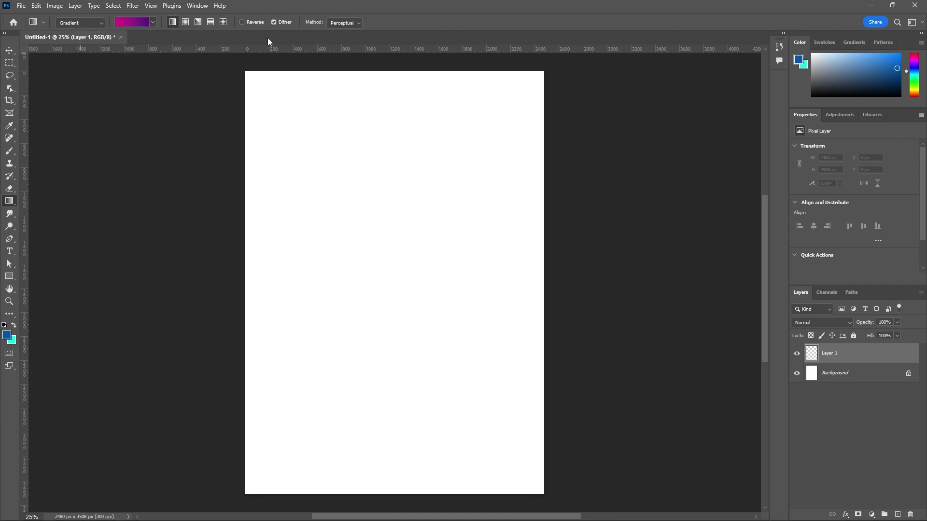
# Step: Draw a magenta-to-purple gradient down the page, tuned to about −71.4° and 104% scale
pyautogui.moveTo(294, 126); pyautogui.dragTo(342, 202)
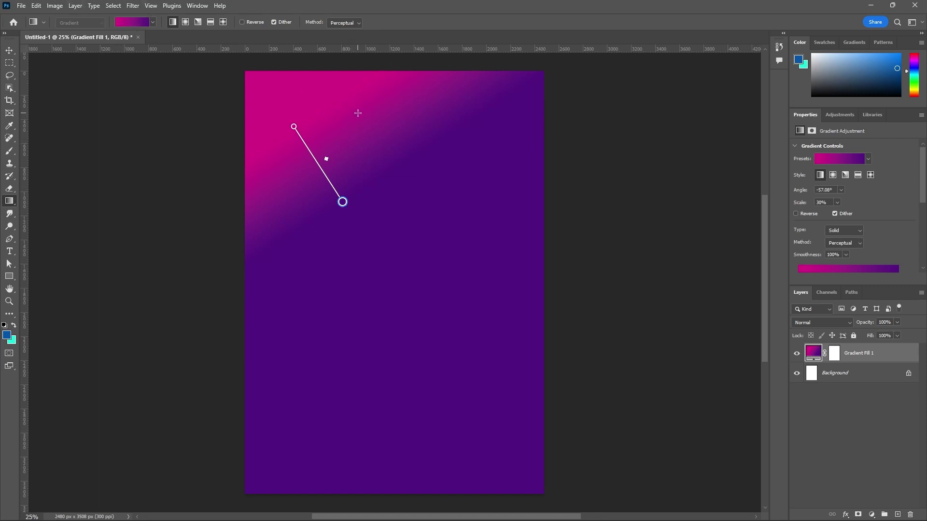
pyautogui.moveTo(357, 113); pyautogui.dragTo(424, 323)
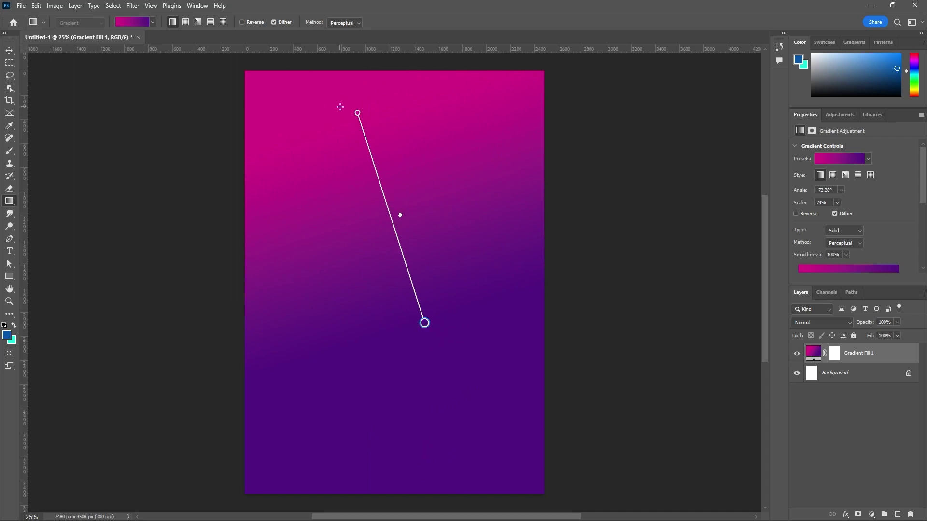
pyautogui.moveTo(424, 324); pyautogui.dragTo(465, 425)
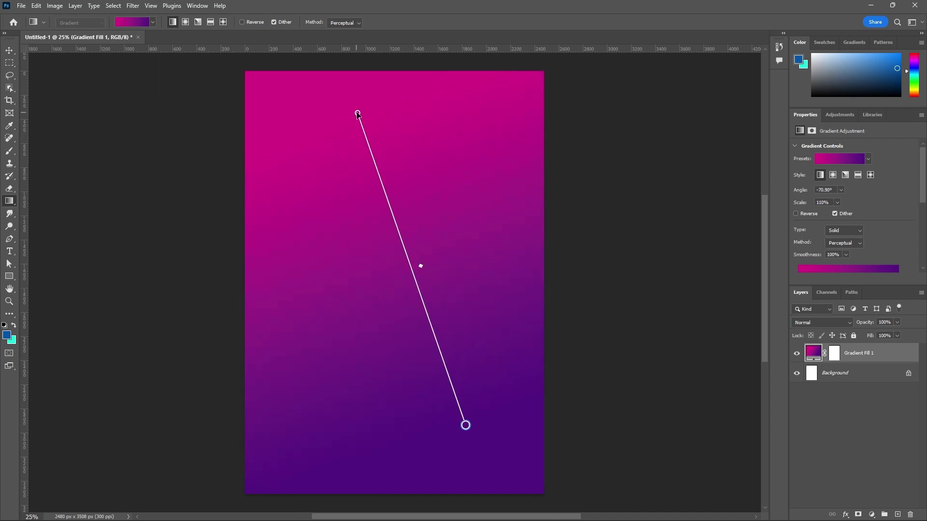
pyautogui.moveTo(358, 115); pyautogui.dragTo(366, 131)
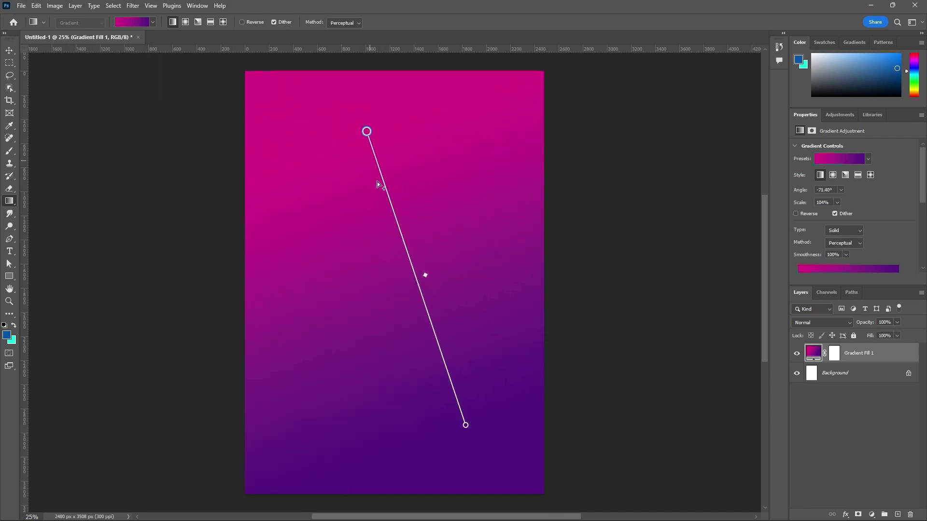
pyautogui.moveTo(396, 212); pyautogui.dragTo(349, 189)
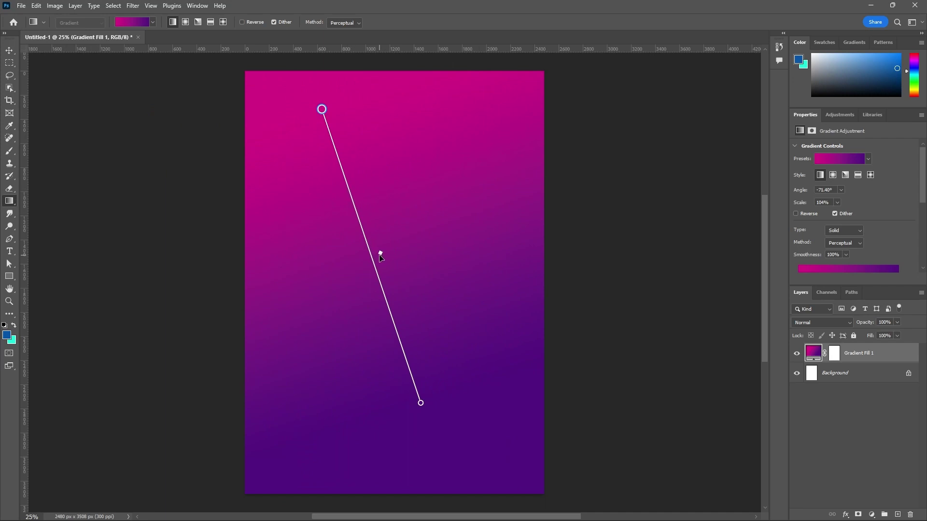
pyautogui.moveTo(380, 255); pyautogui.dragTo(373, 228)
# Step: Preview pink and yellow-to-magenta presets from the Pinks and Oranges folders
pyautogui.click(153, 22)
pyautogui.moveTo(171, 57); pyautogui.dragTo(177, 50)
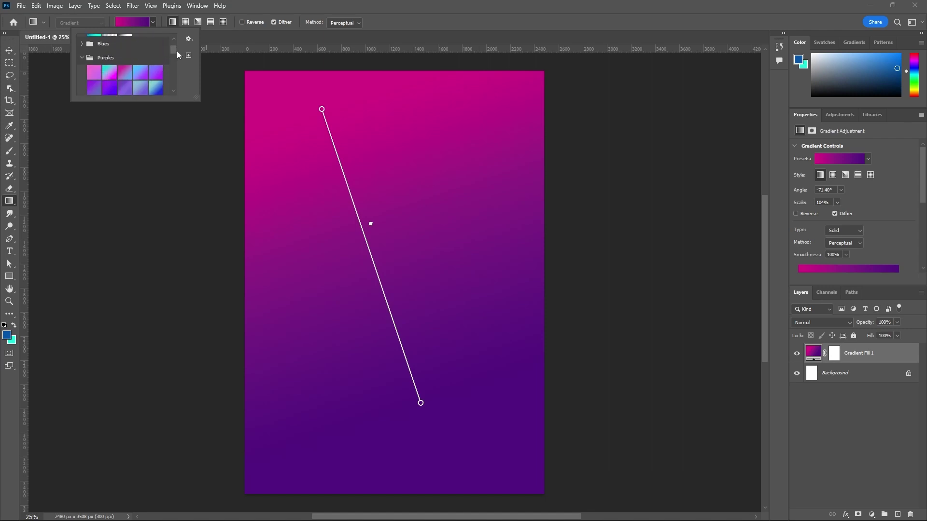
pyautogui.click(82, 57)
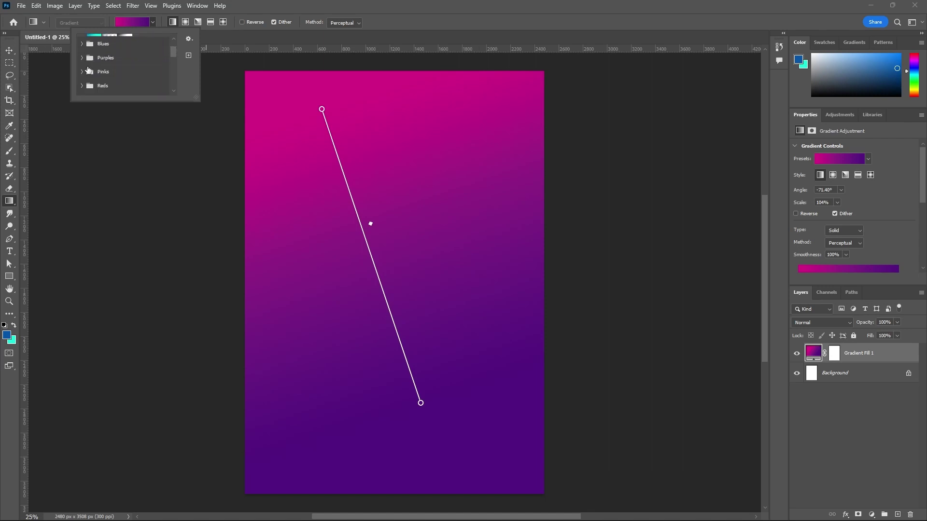
pyautogui.click(81, 72)
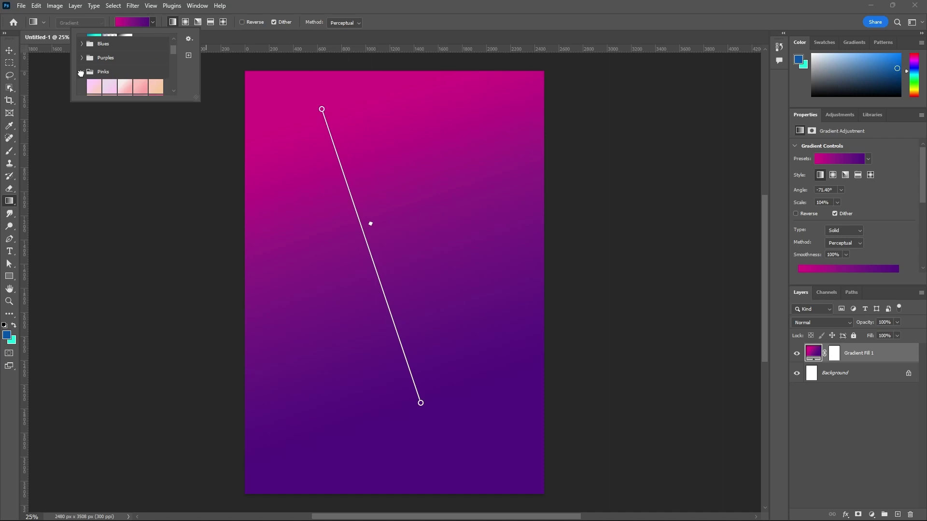
pyautogui.click(139, 87)
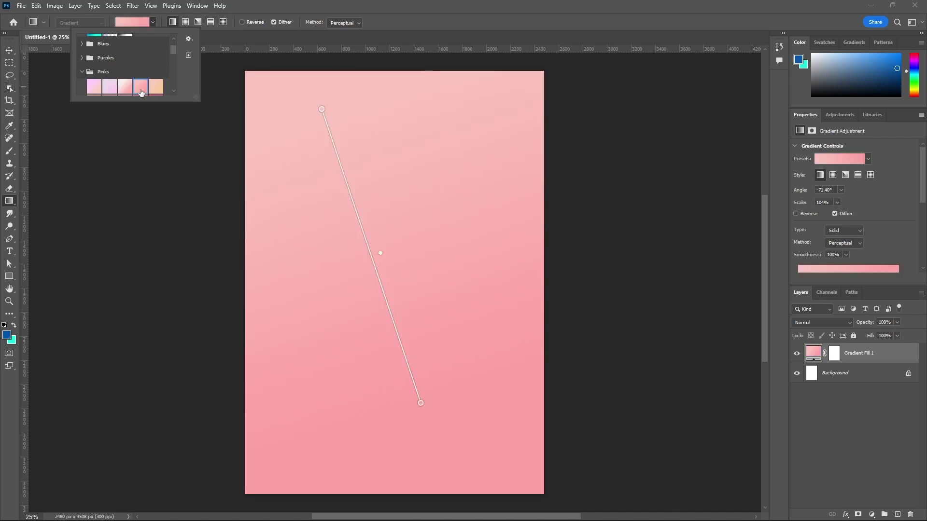
pyautogui.moveTo(174, 51); pyautogui.dragTo(176, 53)
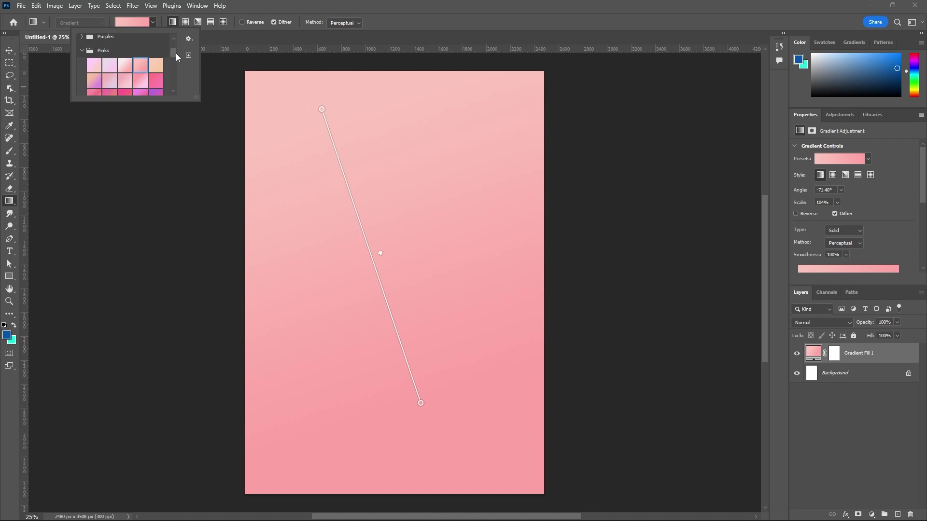
pyautogui.click(82, 50)
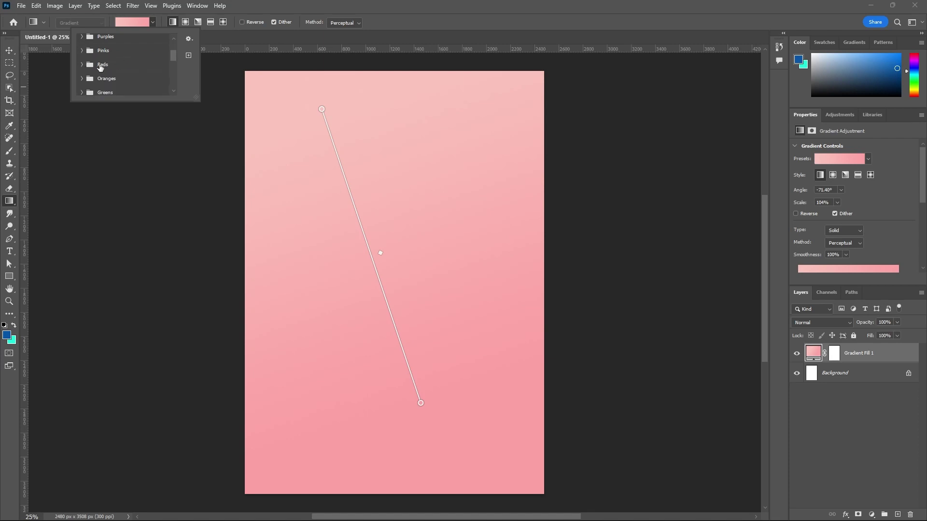
pyautogui.click(82, 78)
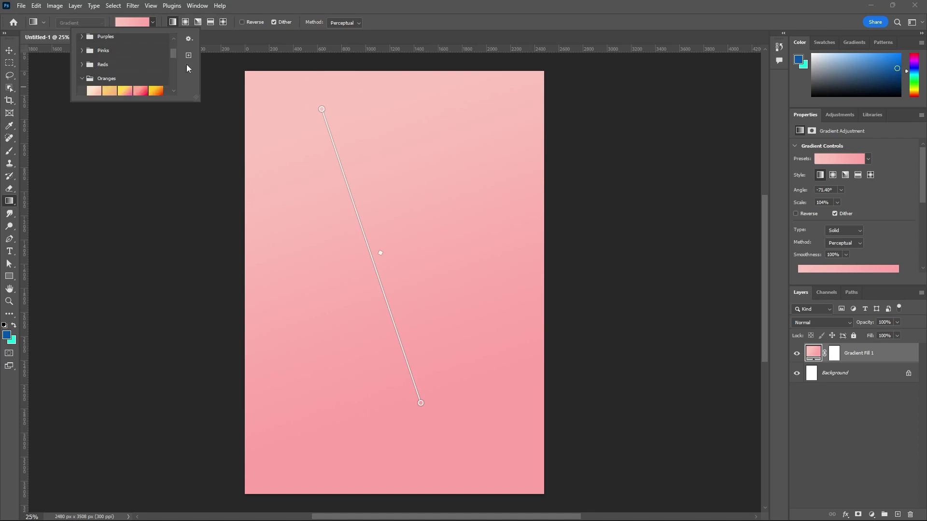
pyautogui.moveTo(172, 54); pyautogui.dragTo(171, 64)
pyautogui.click(113, 67)
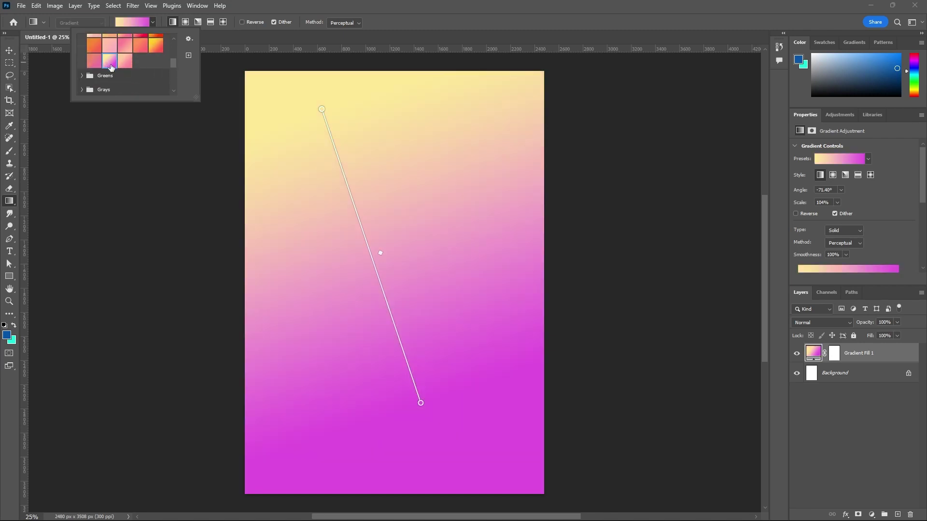
# Step: Try several green-to-blue, yellow-green and green-to-yellow presets from the Greens folder
pyautogui.scroll(1, 111, 68)
pyautogui.scroll(2, 85, 56)
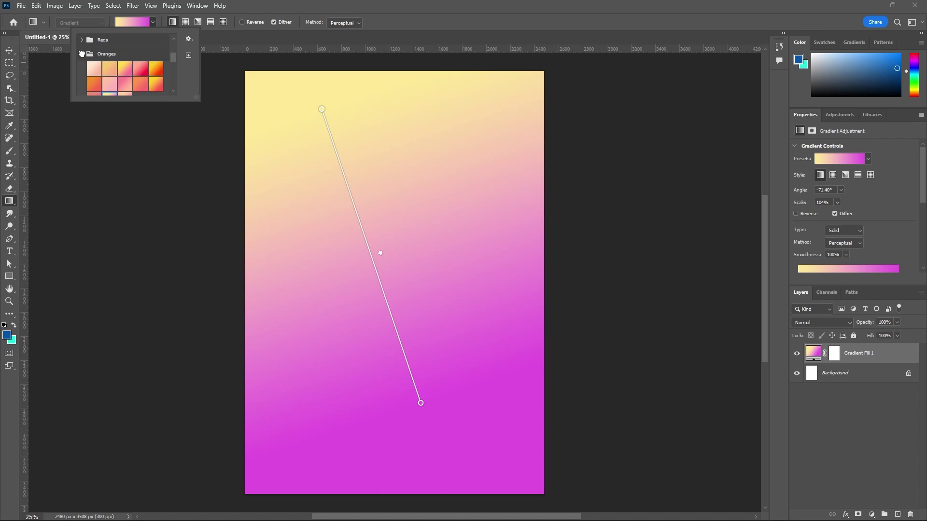
pyautogui.click(81, 54)
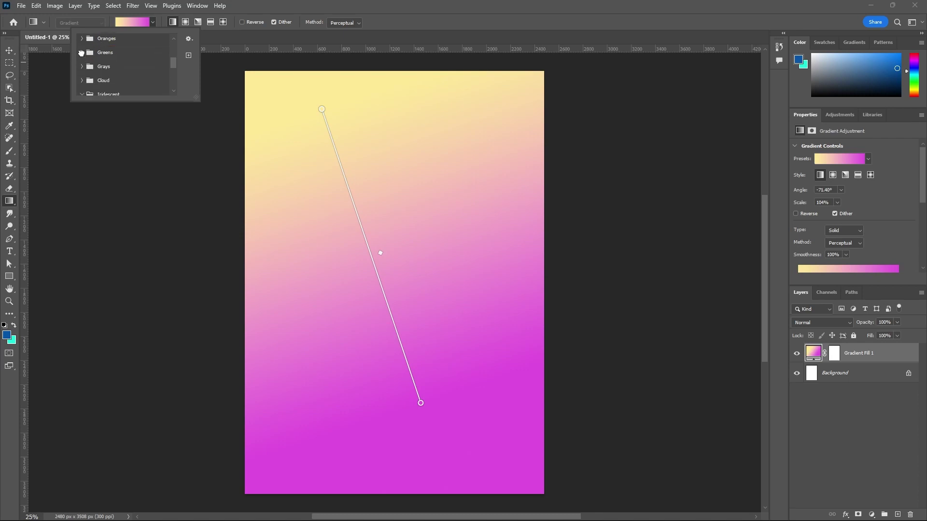
pyautogui.click(81, 52)
pyautogui.click(130, 87)
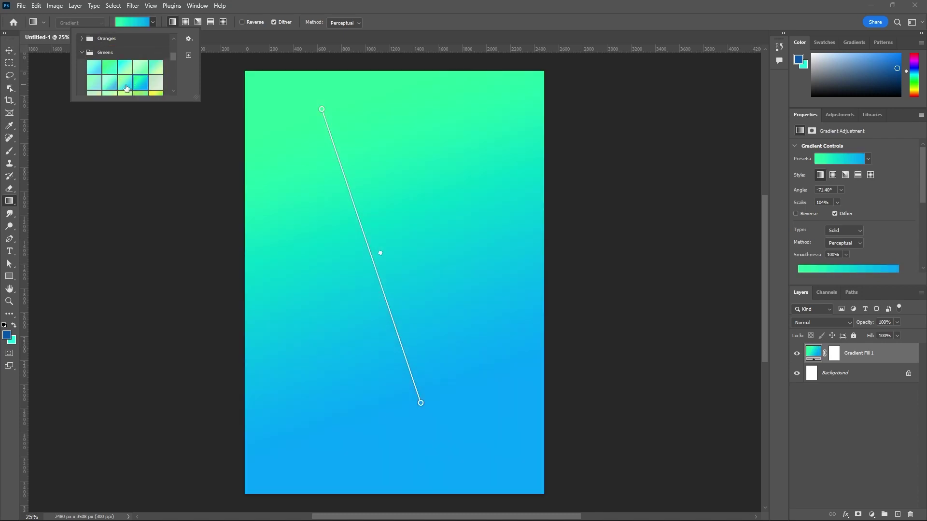
pyautogui.click(127, 87)
pyautogui.click(138, 86)
pyautogui.moveTo(174, 56); pyautogui.dragTo(173, 62)
pyautogui.click(137, 63)
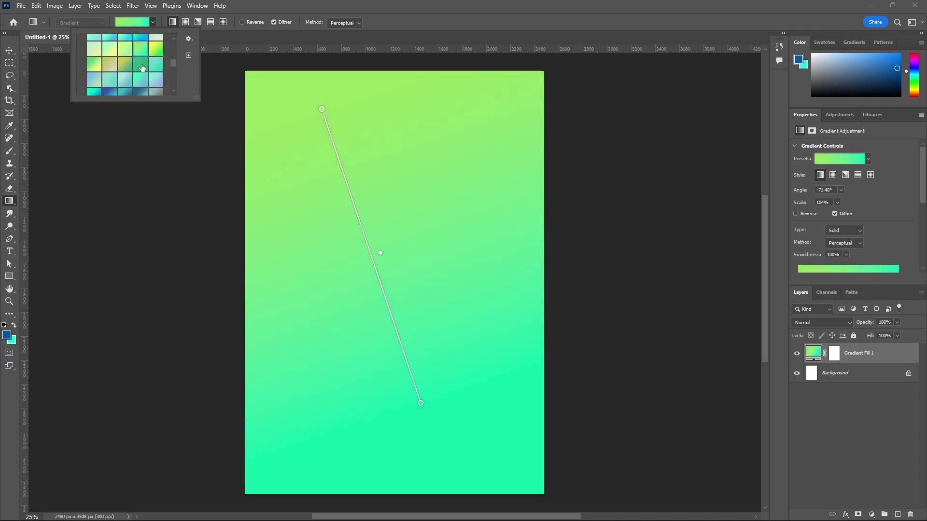
pyautogui.click(142, 68)
pyautogui.click(129, 69)
pyautogui.click(156, 49)
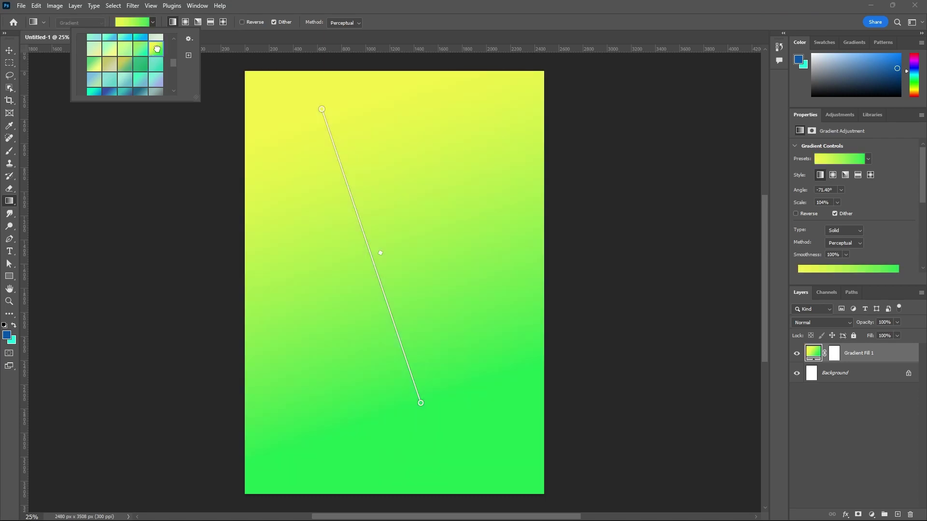
pyautogui.click(94, 64)
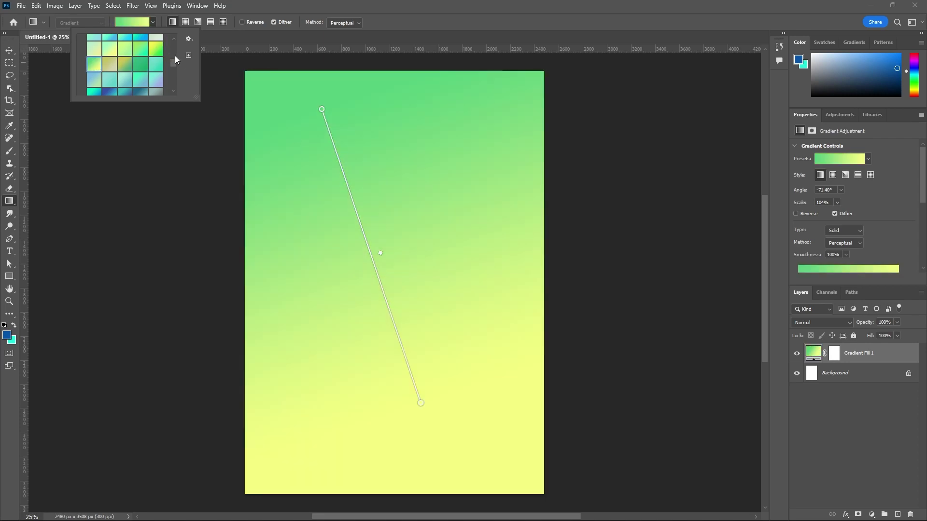
# Step: Reopen the Greens folder and apply the green-to-blue preset to Gradient Fill 1
pyautogui.scroll(5, 175, 62)
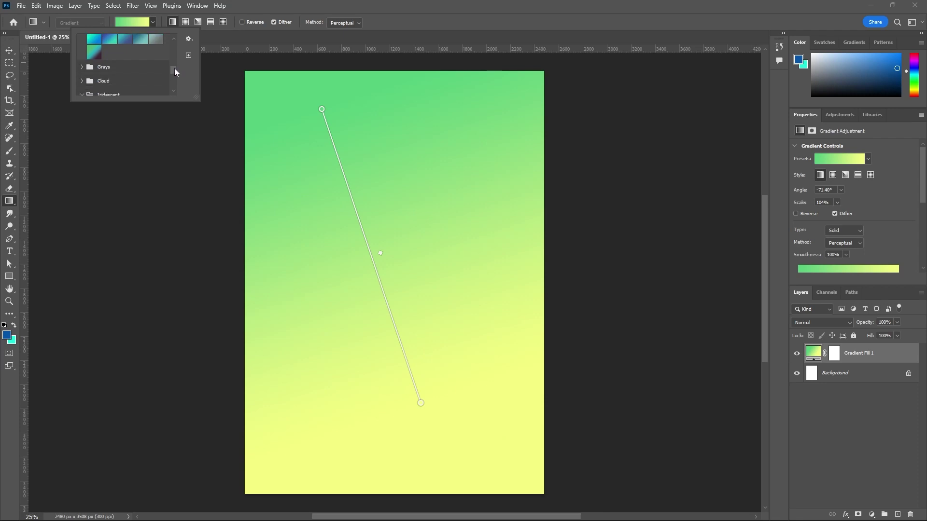
pyautogui.scroll(1, 174, 61)
pyautogui.click(83, 67)
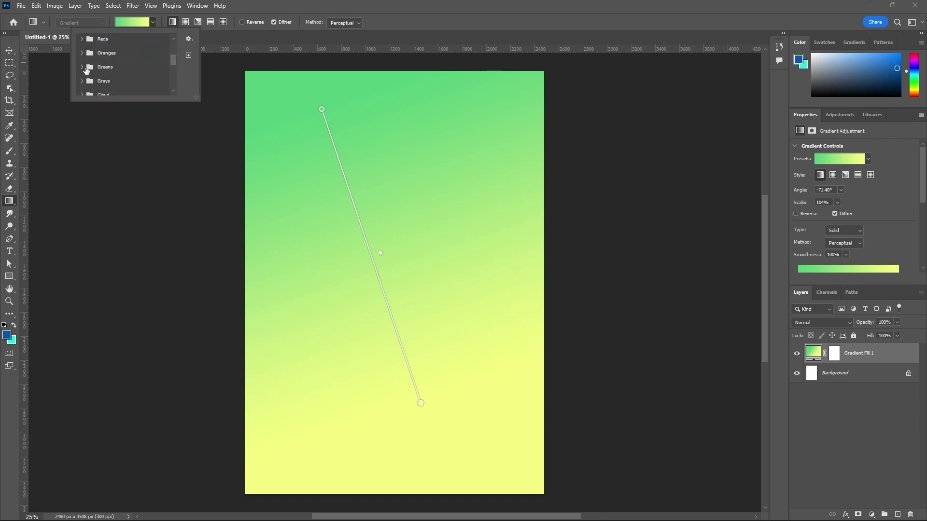
pyautogui.moveTo(172, 59)
pyautogui.mouseDown()
pyautogui.moveTo(176, 77)
pyautogui.moveTo(180, 68)
pyautogui.mouseUp()
pyautogui.click(82, 57)
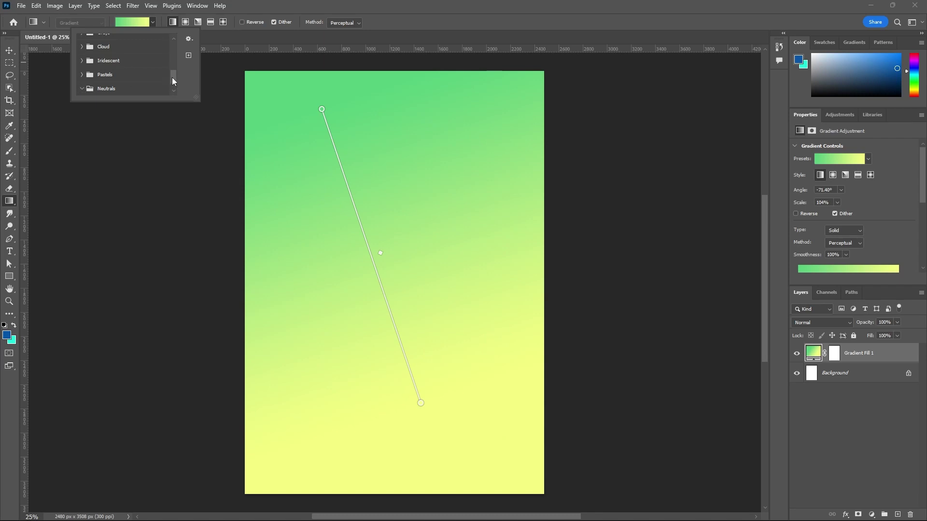
pyautogui.scroll(-1, 172, 77)
pyautogui.moveTo(173, 91); pyautogui.dragTo(178, 60)
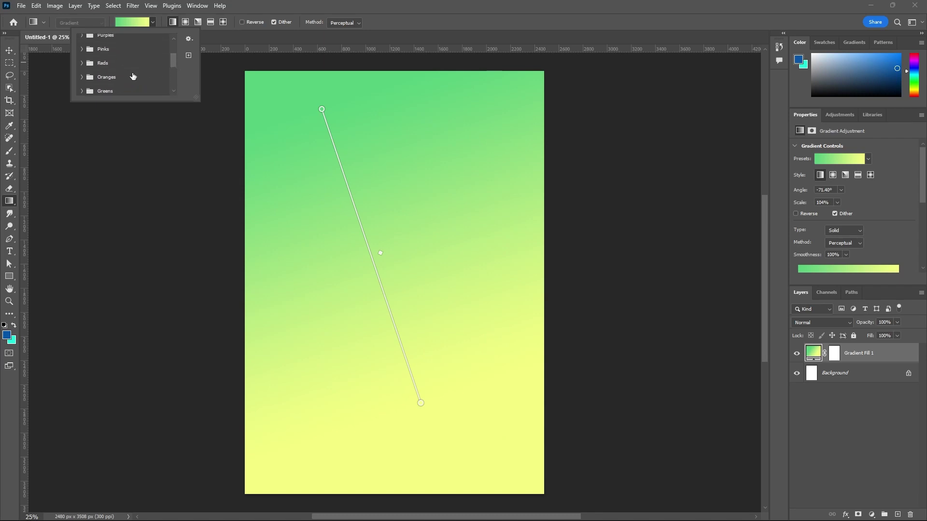
pyautogui.click(81, 92)
pyautogui.moveTo(176, 55); pyautogui.dragTo(174, 62)
pyautogui.click(141, 65)
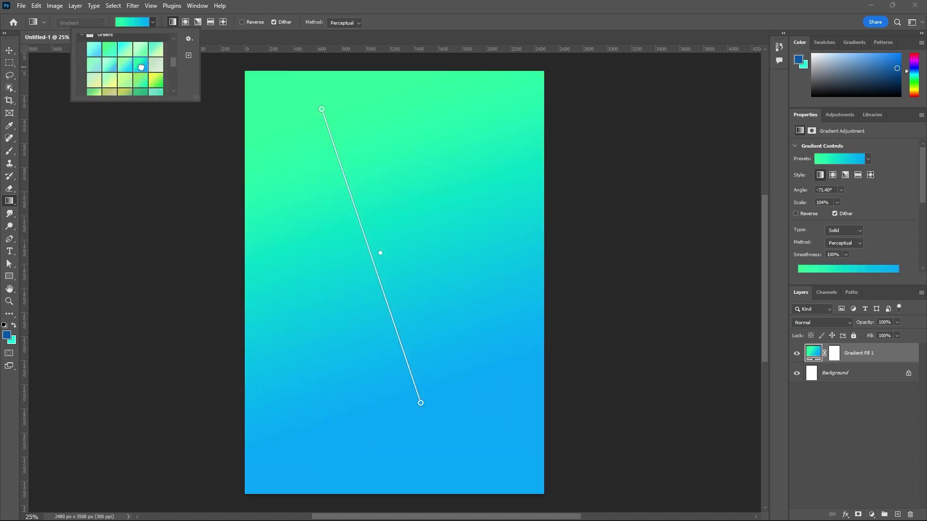
# Step: Make Gradient Fill 1 radial with its bright mint-green centre moved to the page middle
pyautogui.click(369, 36)
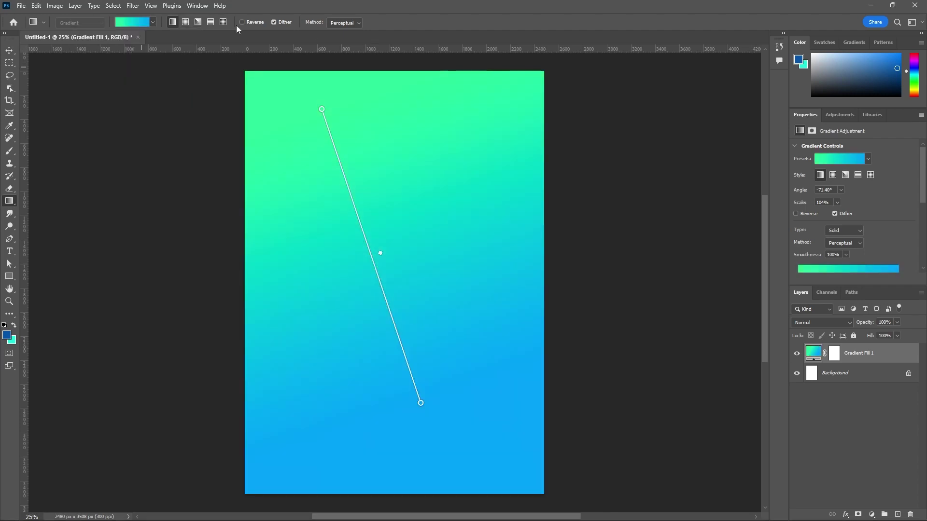
pyautogui.click(185, 22)
pyautogui.scroll(-5, 415, 273)
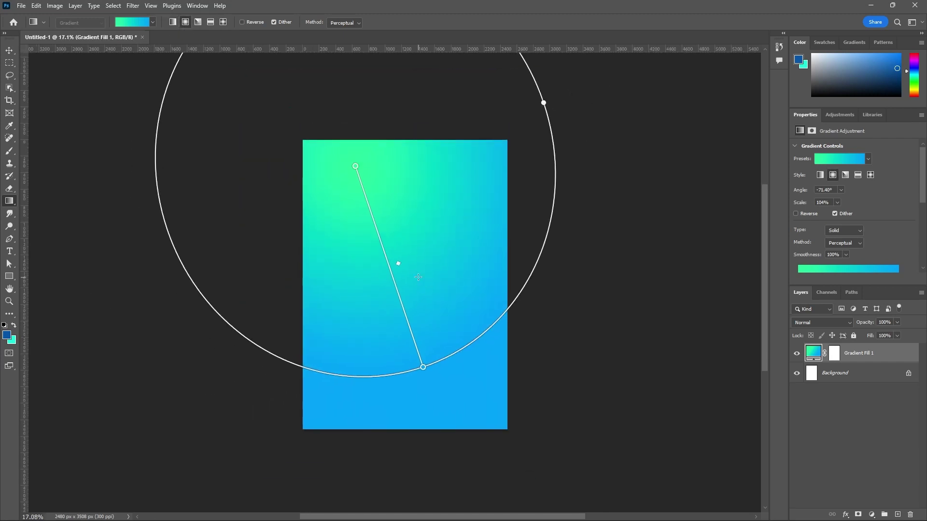
pyautogui.scroll(-1, 416, 273)
pyautogui.moveTo(417, 239); pyautogui.dragTo(499, 248)
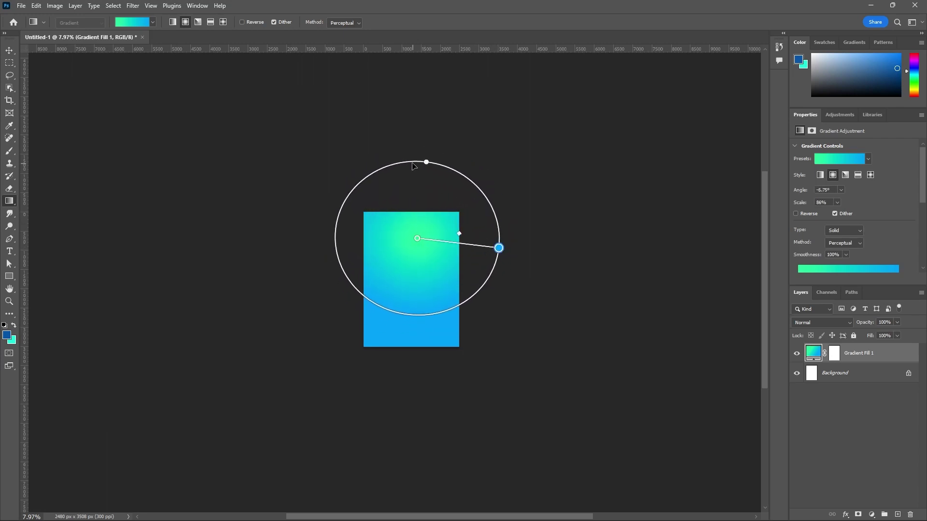
pyautogui.moveTo(426, 161)
pyautogui.mouseDown()
pyautogui.moveTo(417, 222)
pyautogui.moveTo(437, 151)
pyautogui.mouseUp()
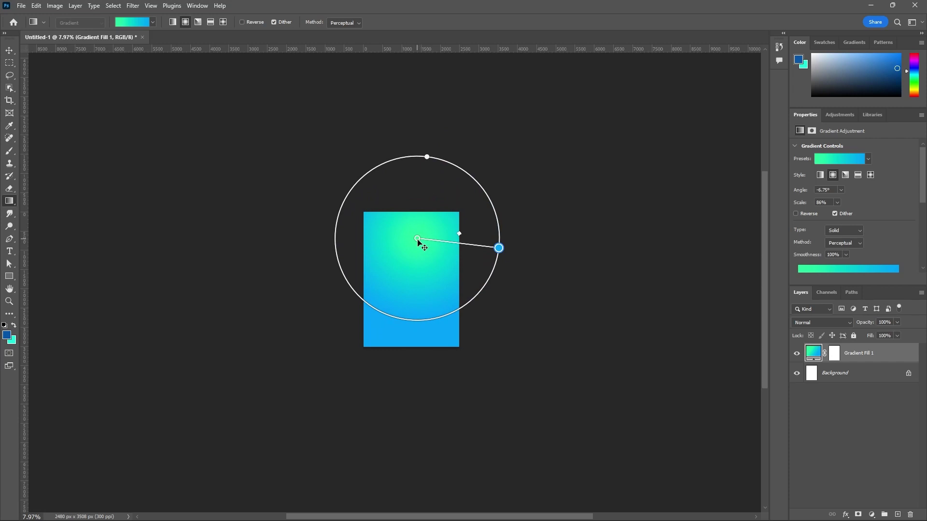
pyautogui.moveTo(418, 241); pyautogui.dragTo(409, 277)
# Step: Change the radial gradient's centre colour stop to purple
pyautogui.doubleClick(409, 275)
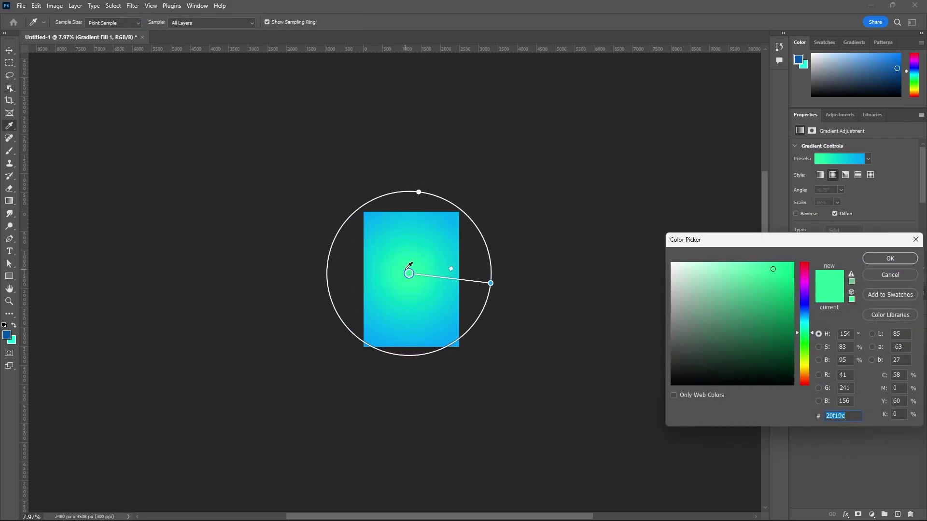
pyautogui.moveTo(772, 281)
pyautogui.mouseDown()
pyautogui.moveTo(783, 291)
pyautogui.moveTo(786, 323)
pyautogui.moveTo(776, 273)
pyautogui.moveTo(782, 282)
pyautogui.mouseUp()
pyautogui.click(785, 308)
pyautogui.click(805, 274)
pyautogui.click(805, 287)
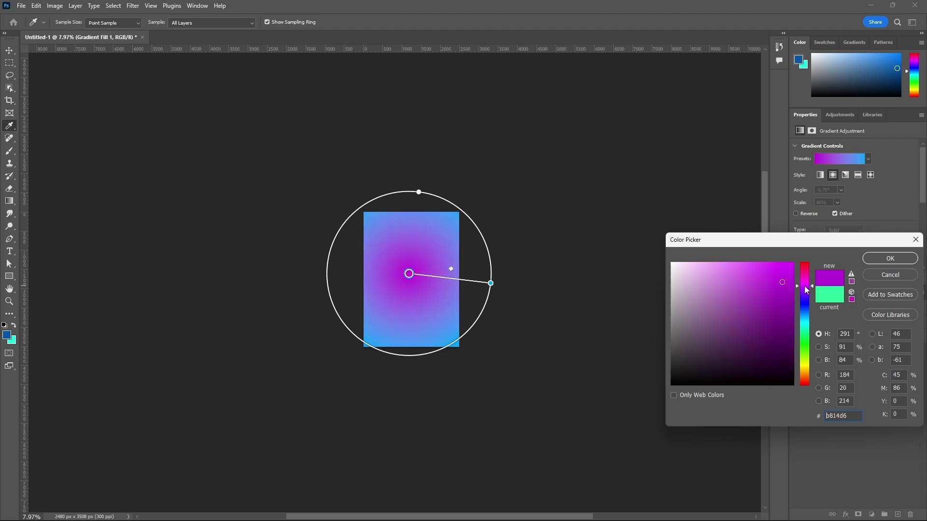
pyautogui.click(890, 259)
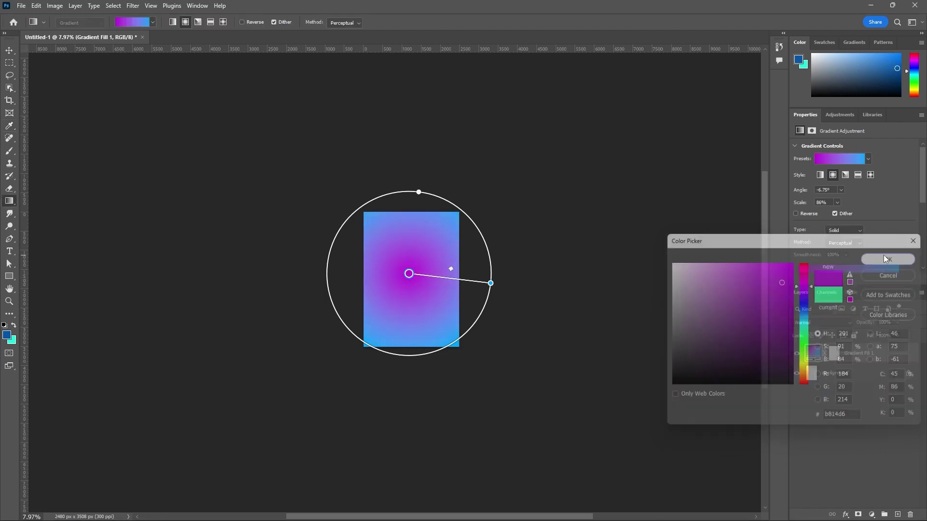
pyautogui.doubleClick(410, 275)
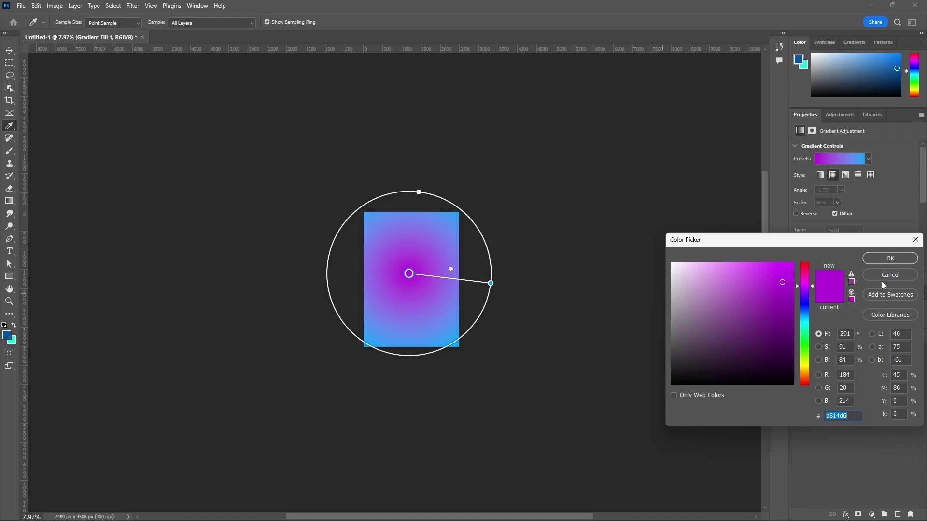
pyautogui.click(900, 274)
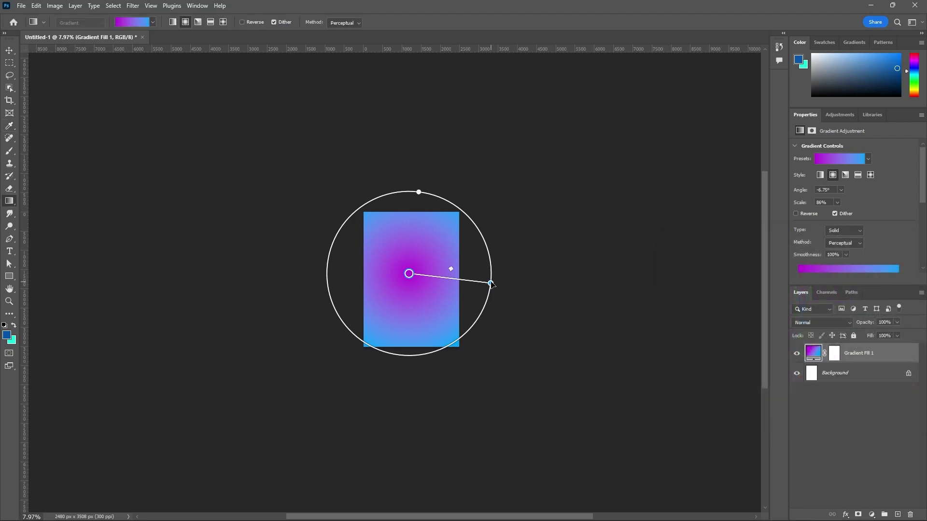
# Step: Set the outer colour to bright blue 02abf9 and spread the circle to 77% scale
pyautogui.moveTo(491, 284); pyautogui.dragTo(437, 278)
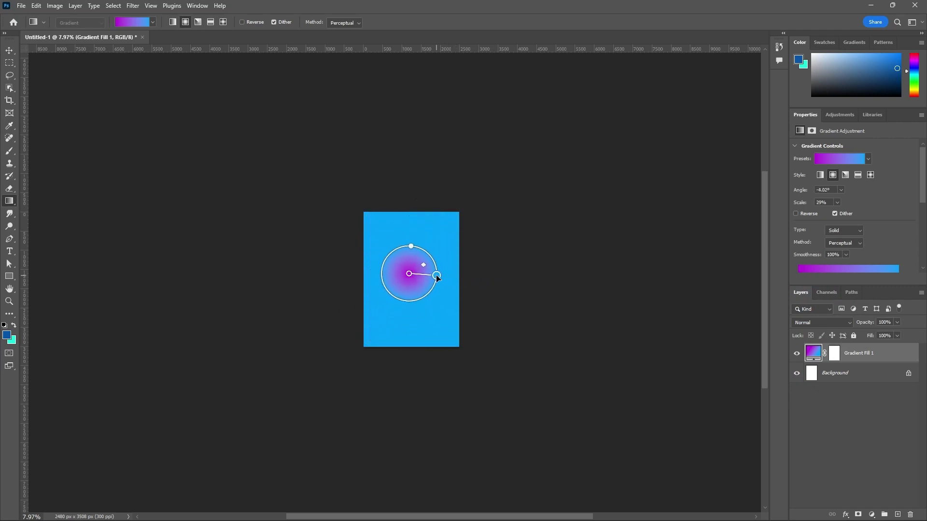
pyautogui.doubleClick(436, 277)
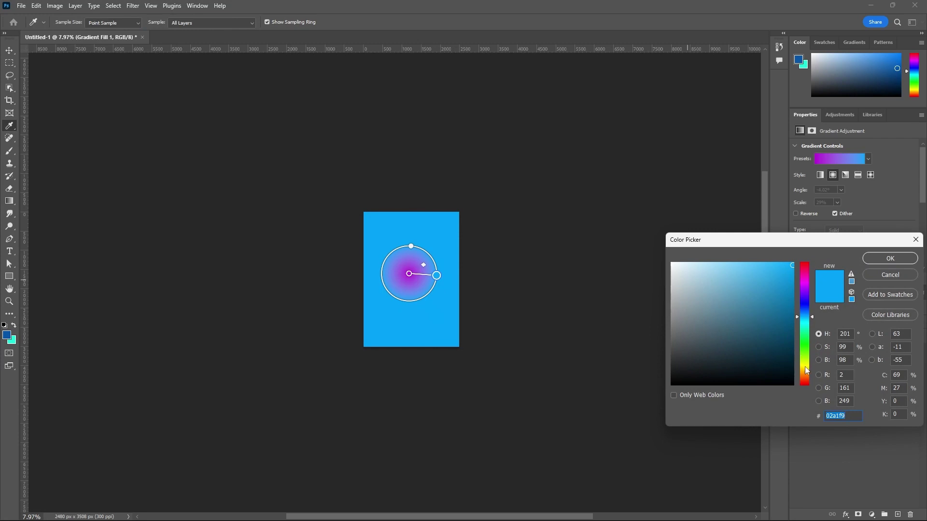
pyautogui.click(805, 368)
pyautogui.click(807, 376)
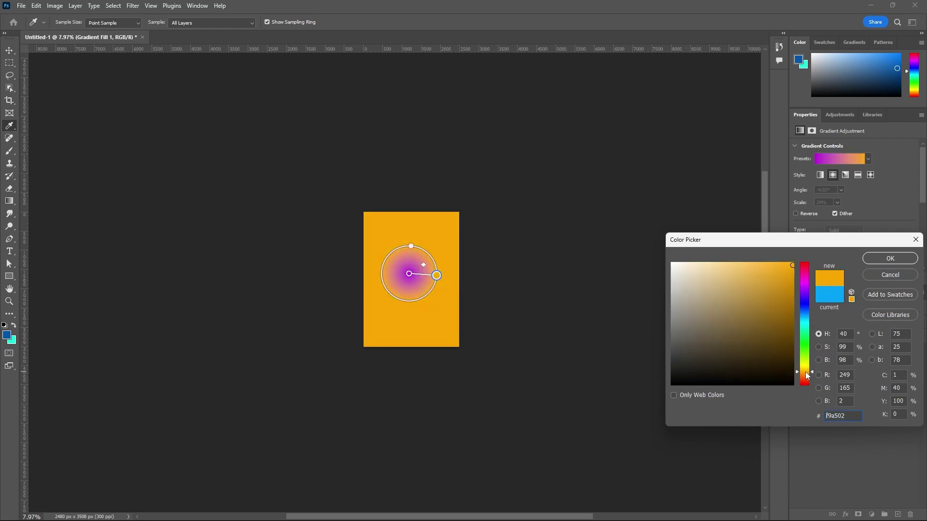
pyautogui.click(806, 360)
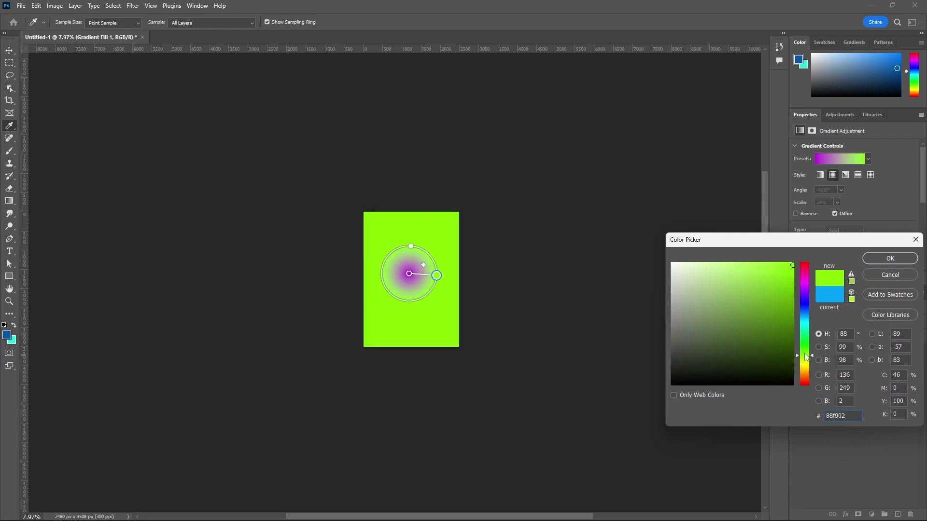
pyautogui.click(805, 322)
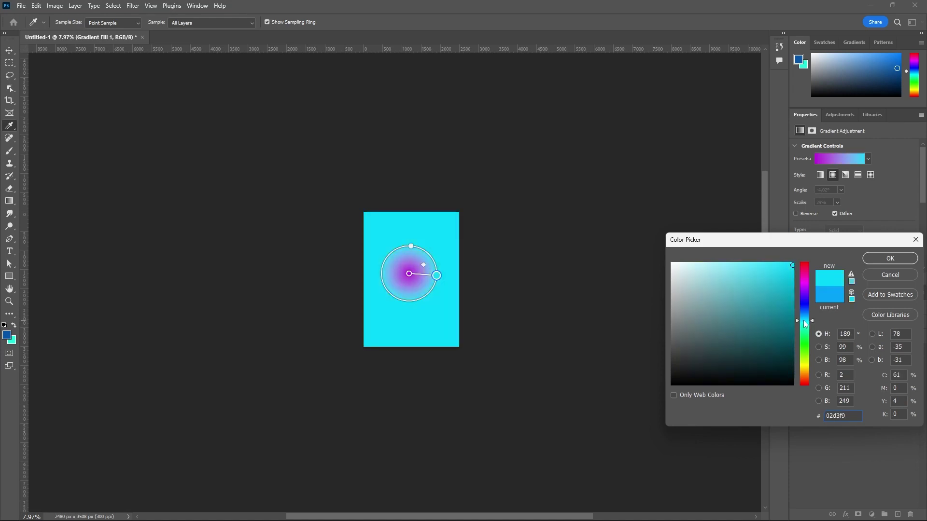
pyautogui.click(805, 318)
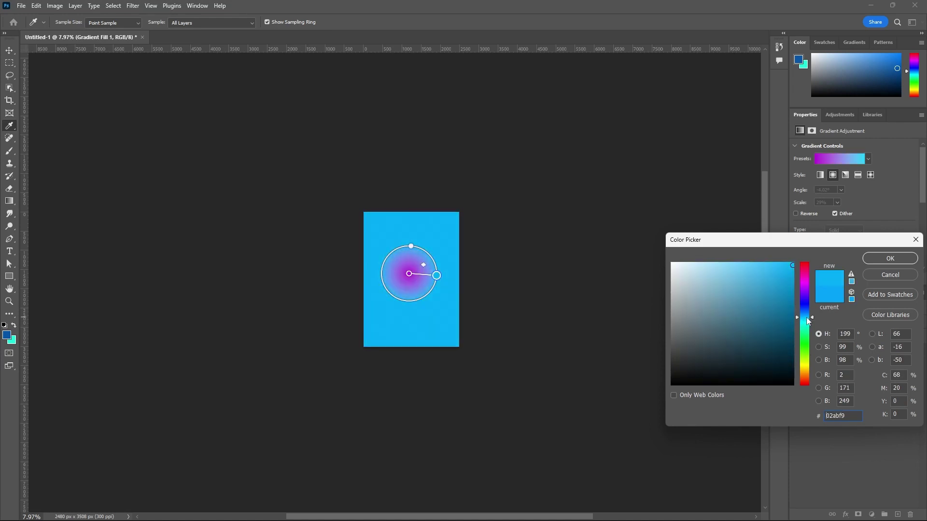
pyautogui.click(889, 259)
pyautogui.moveTo(437, 277); pyautogui.dragTo(459, 285)
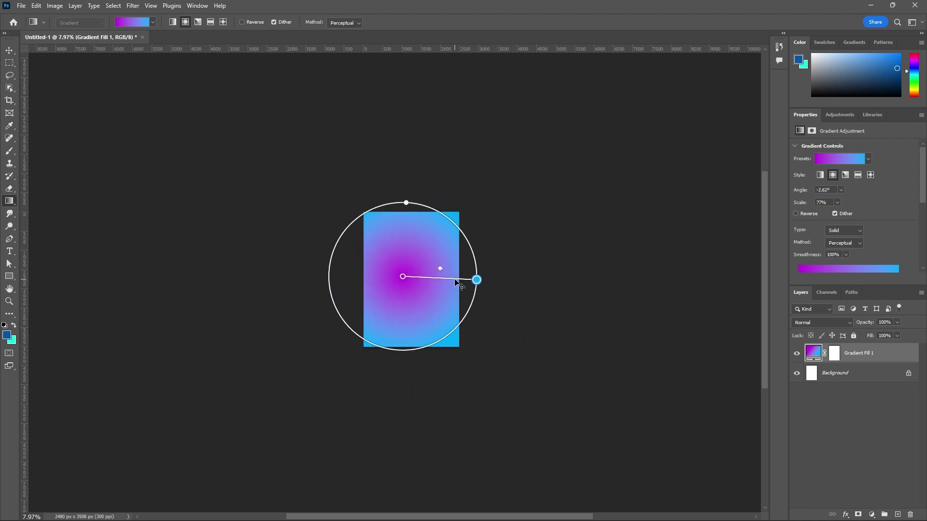
# Step: Try an Angle gradient, rotating, enlarging and repositioning its centre
pyautogui.click(199, 22)
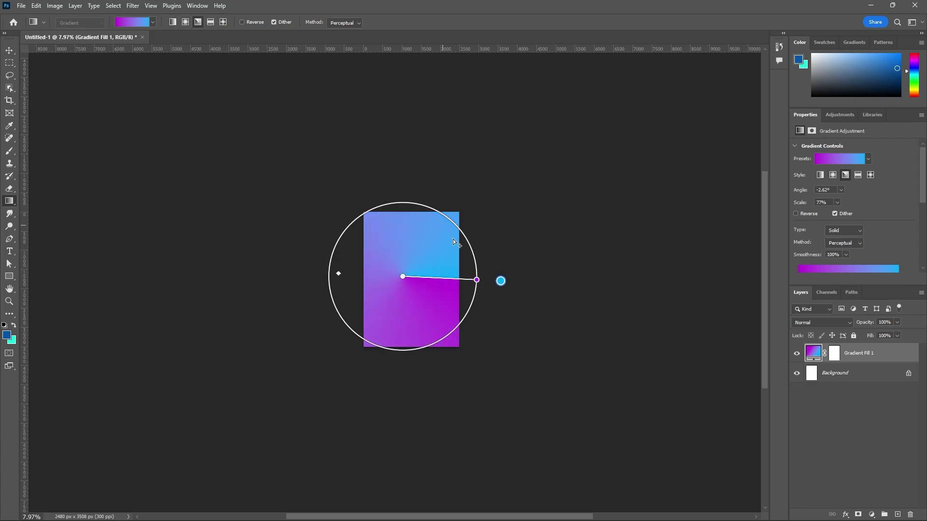
pyautogui.moveTo(478, 283); pyautogui.dragTo(403, 315)
pyautogui.moveTo(404, 278); pyautogui.dragTo(376, 249)
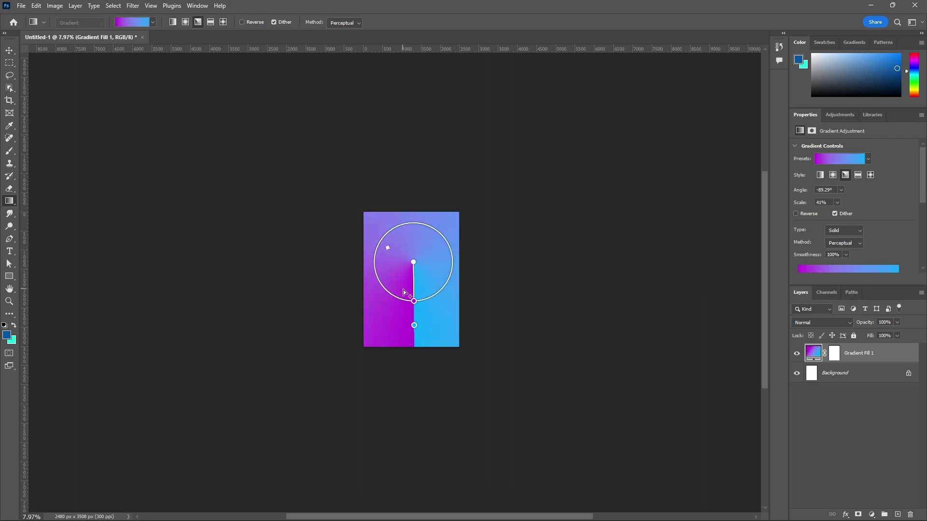
pyautogui.moveTo(414, 302); pyautogui.dragTo(489, 327)
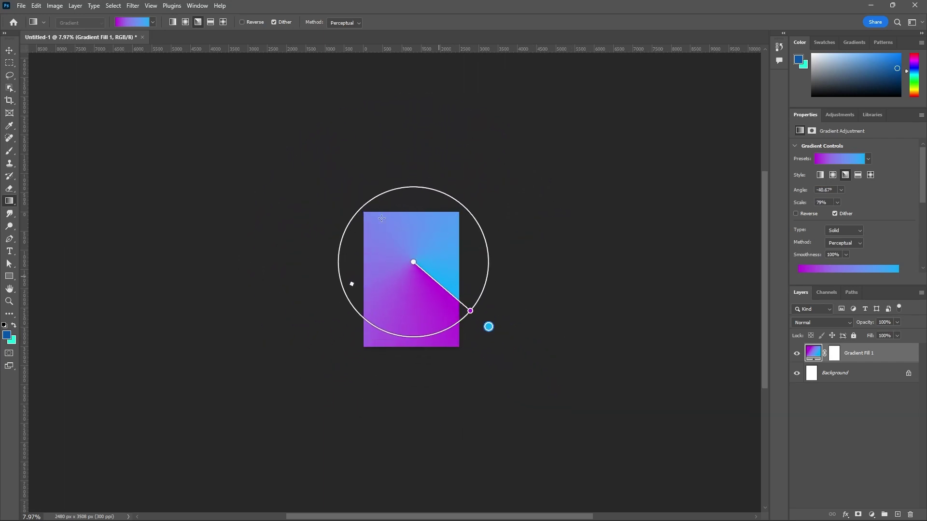
# Step: Try a near-vertical Reflected gradient, then settle on a Diamond gradient centred on the page
pyautogui.click(210, 22)
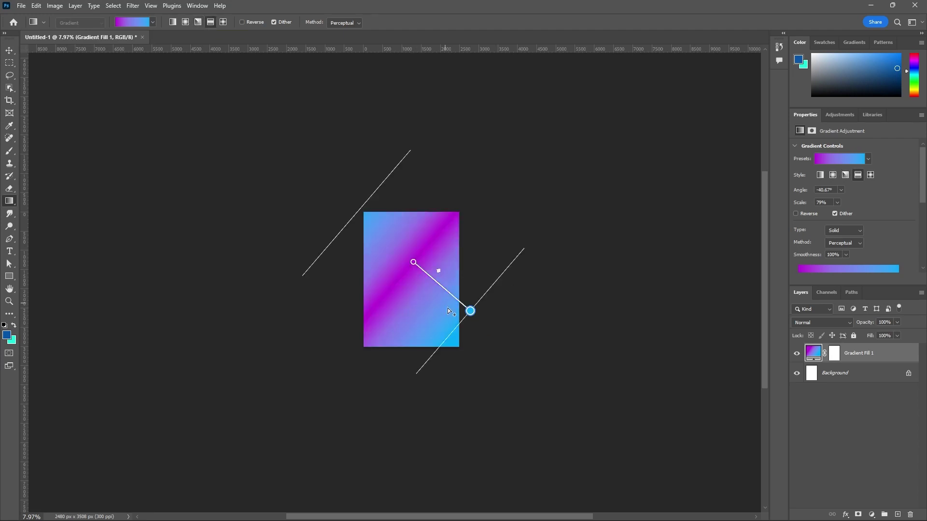
pyautogui.moveTo(470, 312); pyautogui.dragTo(376, 282)
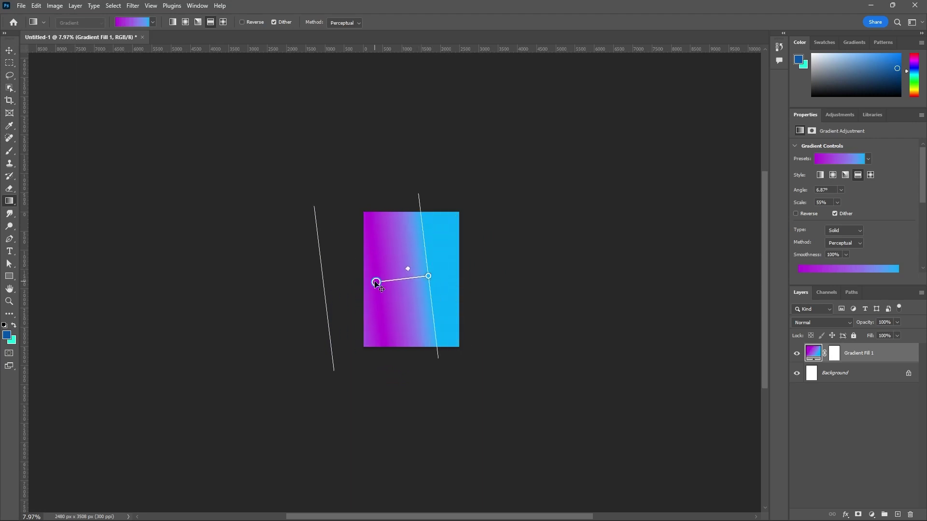
pyautogui.click(224, 23)
pyautogui.moveTo(376, 282); pyautogui.dragTo(454, 264)
# Step: Darken the diamond's outer stop to teal #10709c and nudge its centre to 53% scale, 8.75°
pyautogui.doubleClick(453, 263)
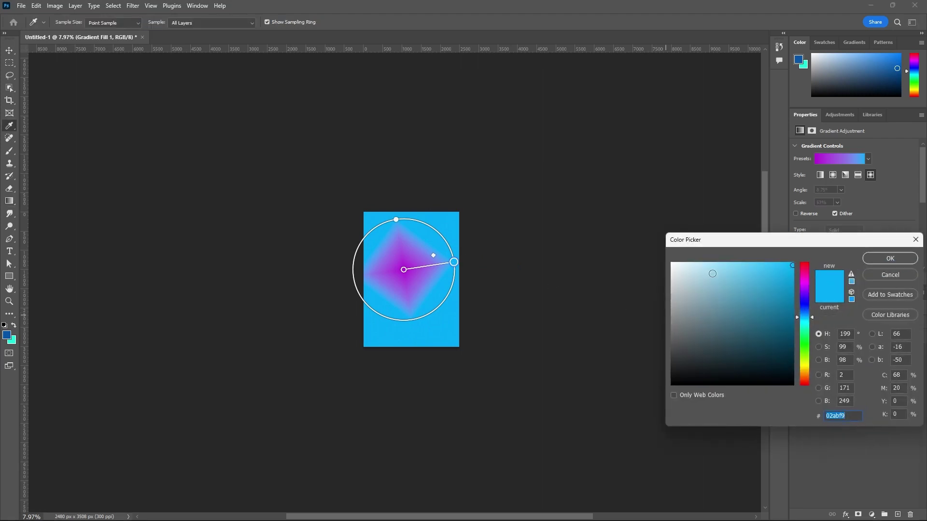
pyautogui.moveTo(734, 311); pyautogui.dragTo(785, 309)
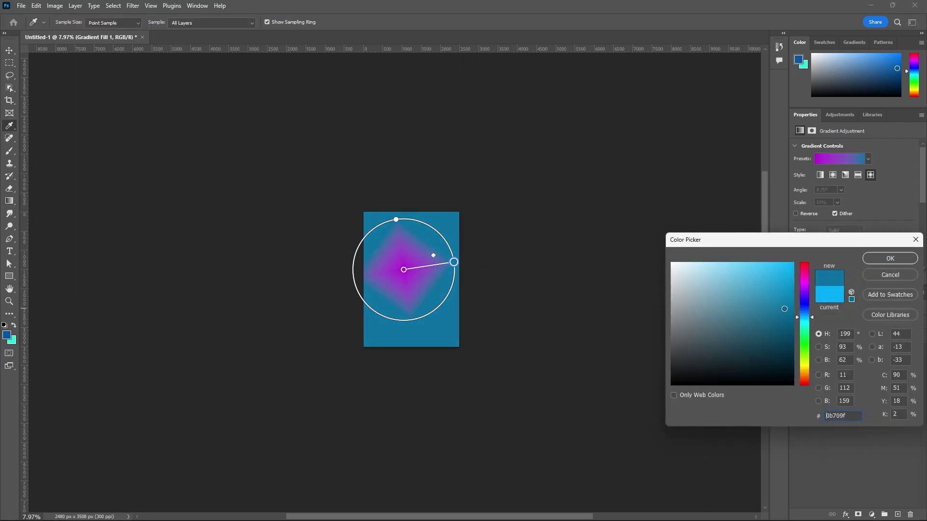
pyautogui.click(874, 261)
pyautogui.moveTo(404, 270)
pyautogui.mouseDown()
pyautogui.moveTo(380, 302)
pyautogui.moveTo(416, 279)
pyautogui.mouseUp()
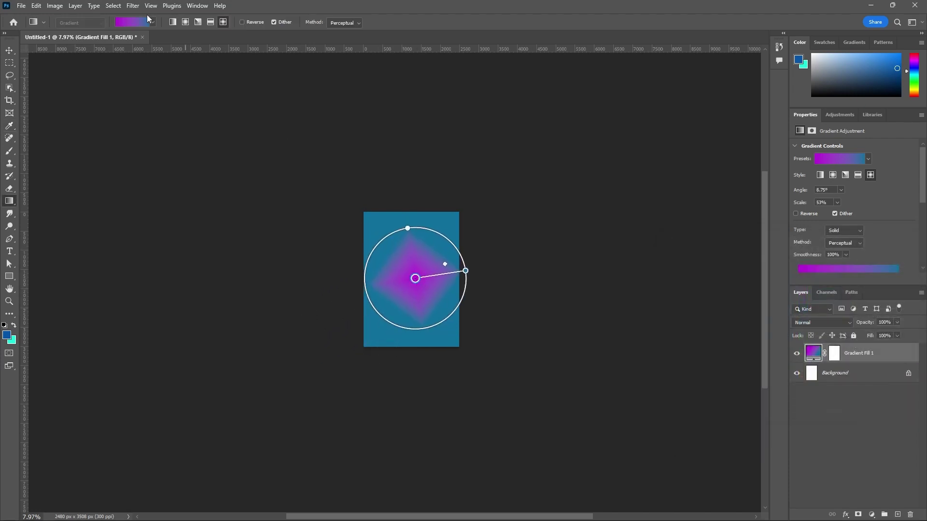
# Step: Switch back to a linear gradient and leave Reverse on so the colour order is flipped
pyautogui.click(172, 23)
pyautogui.moveTo(414, 284); pyautogui.dragTo(360, 317)
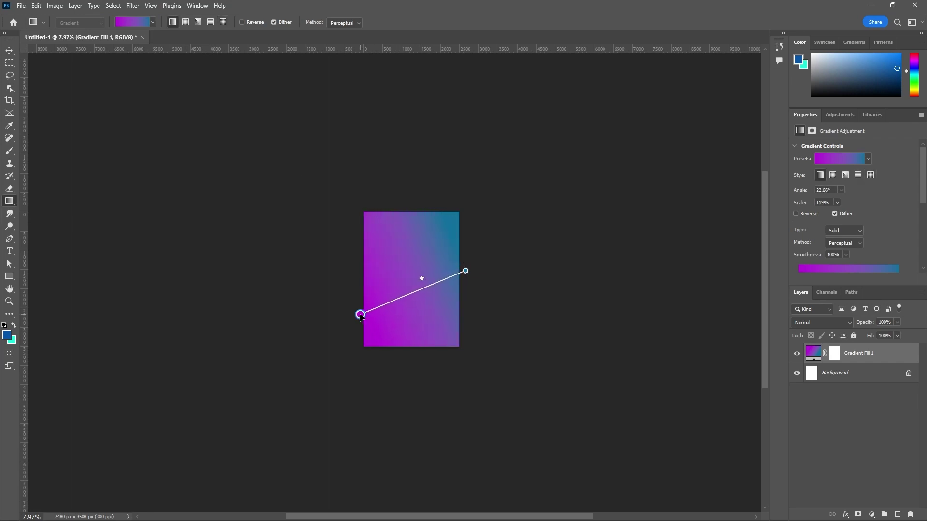
pyautogui.click(241, 23)
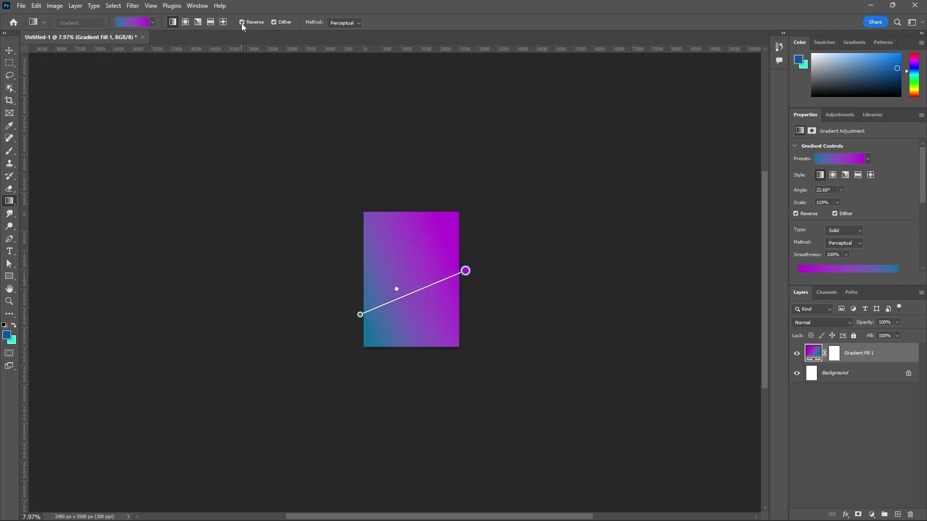
pyautogui.click(242, 22)
pyautogui.click(242, 23)
pyautogui.click(241, 23)
pyautogui.click(241, 22)
# Step: Turn off Dither and re-aim the gradient to 64.16° at 181% scale
pyautogui.click(274, 22)
pyautogui.moveTo(465, 271); pyautogui.dragTo(496, 166)
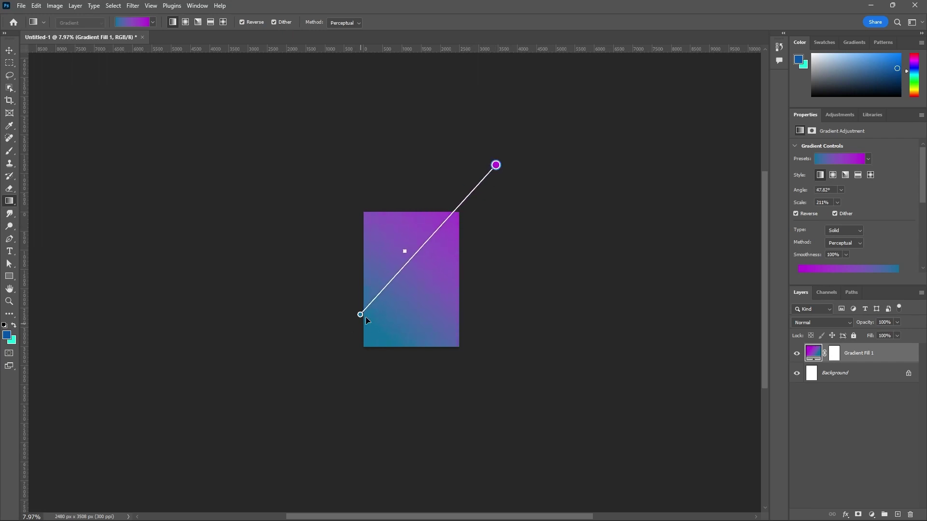
pyautogui.moveTo(361, 315); pyautogui.dragTo(421, 323)
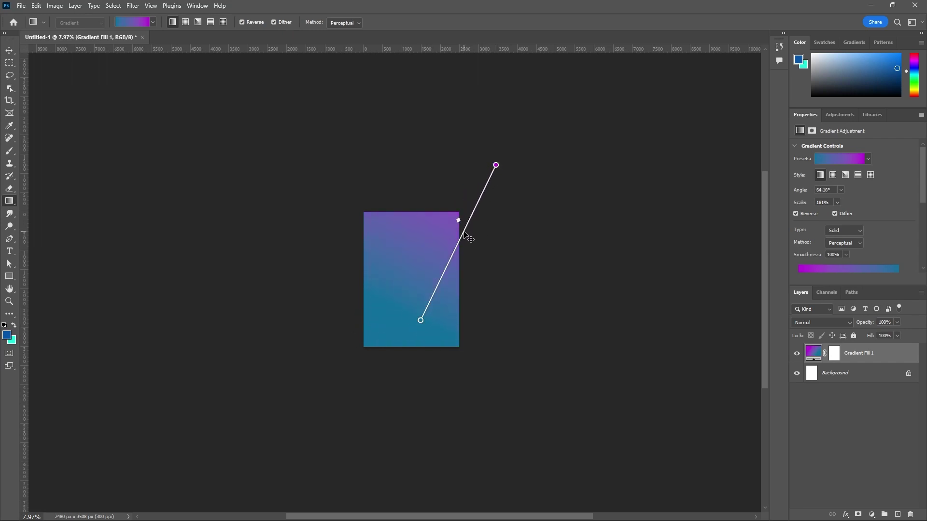
pyautogui.moveTo(464, 234); pyautogui.dragTo(424, 217)
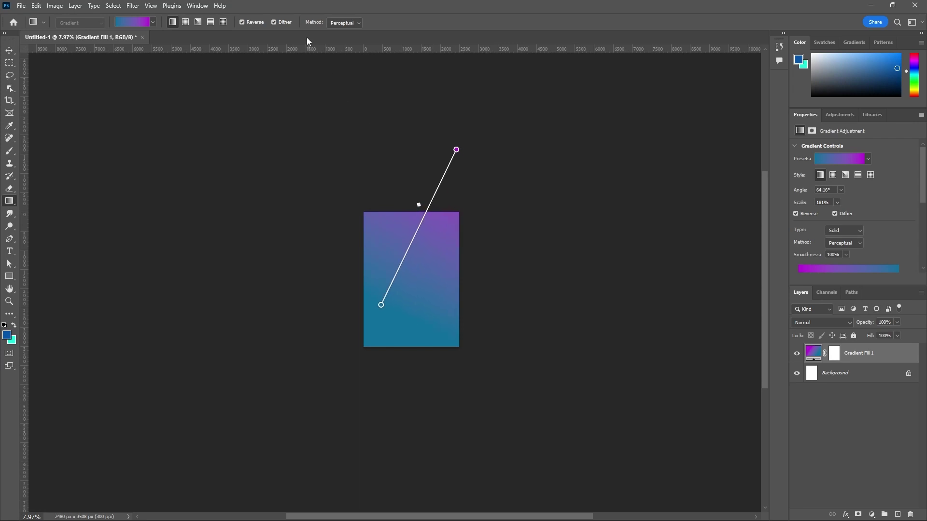
pyautogui.click(358, 23)
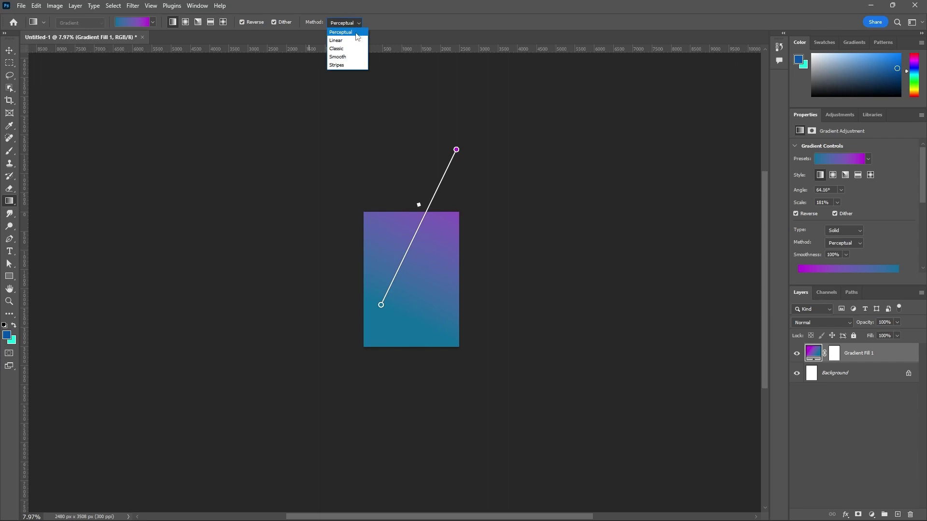
# Step: Switch the gradient to the Linear method and reposition its top and bottom end handles
pyautogui.click(346, 41)
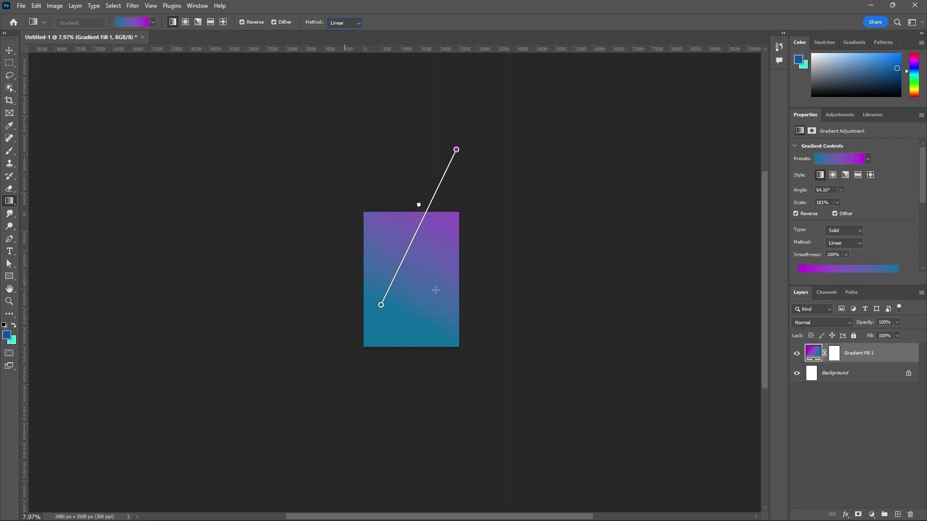
pyautogui.moveTo(380, 305); pyautogui.dragTo(381, 364)
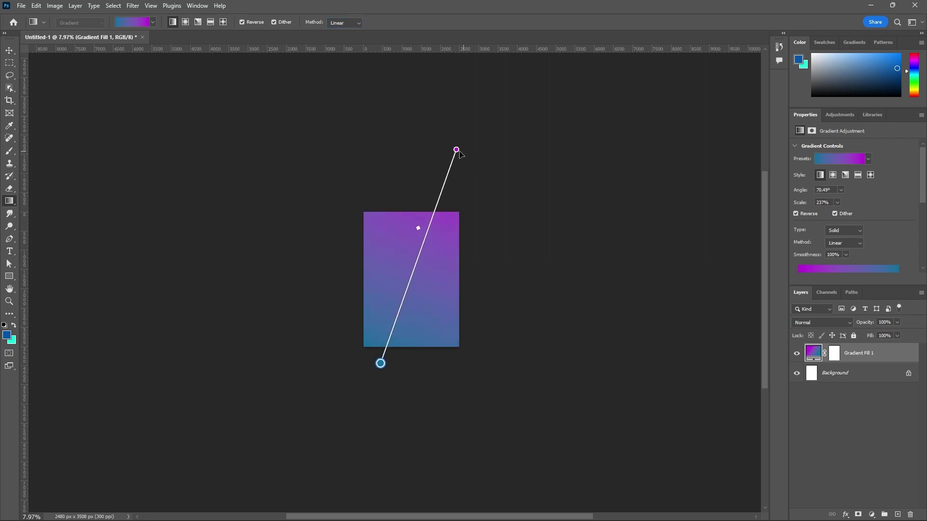
pyautogui.moveTo(458, 151); pyautogui.dragTo(436, 232)
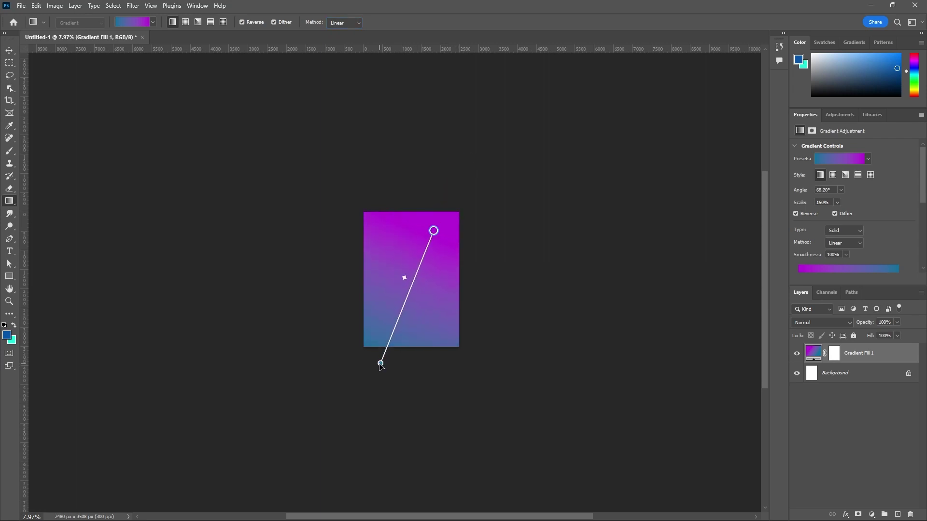
pyautogui.moveTo(380, 364); pyautogui.dragTo(387, 338)
# Step: Try the Classic and then Smooth methods, nudging the gradient midpoint slightly upward
pyautogui.click(357, 25)
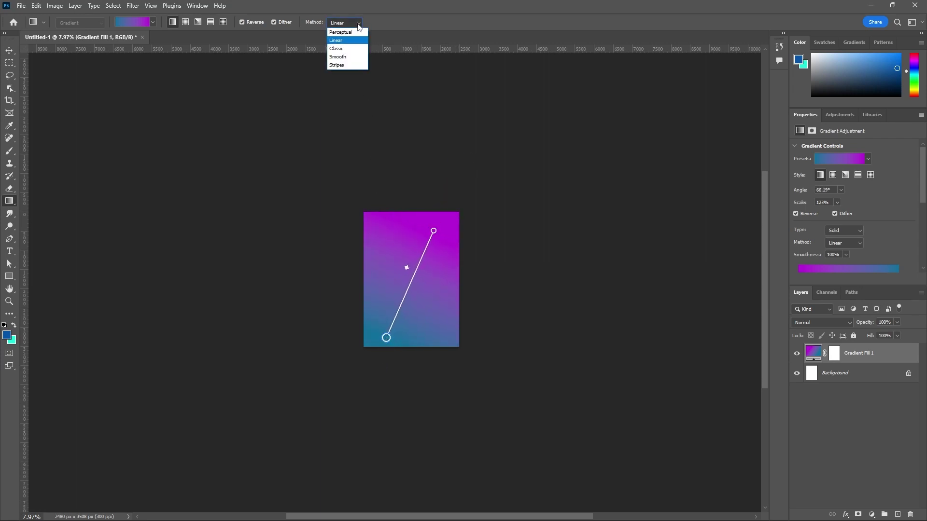
pyautogui.click(336, 48)
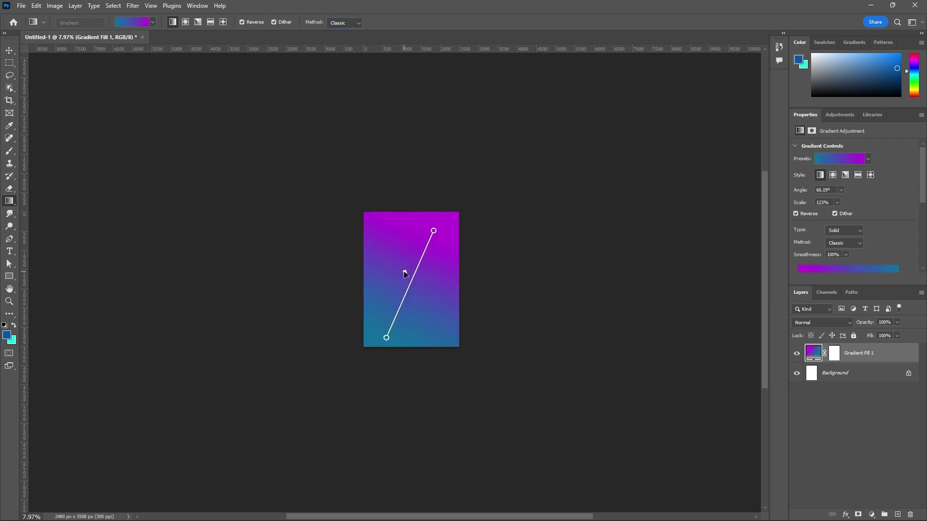
pyautogui.click(359, 24)
pyautogui.click(348, 57)
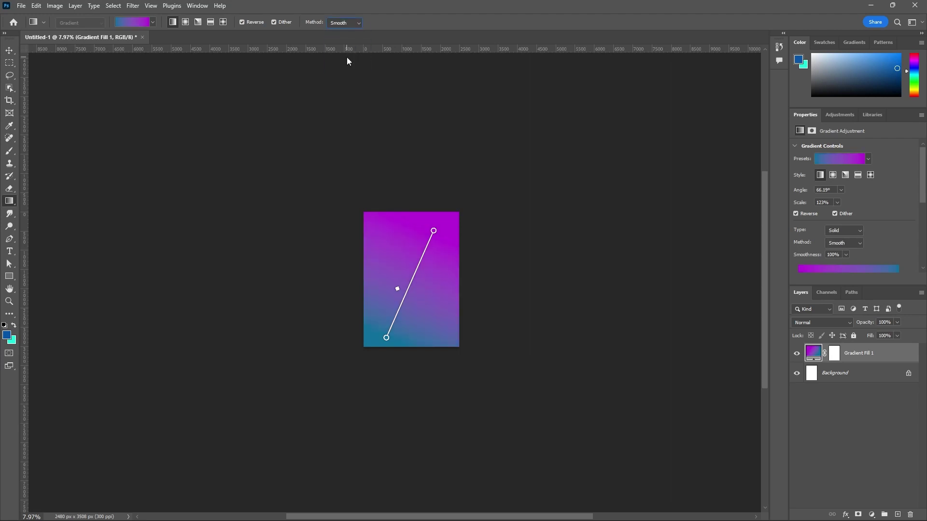
pyautogui.moveTo(397, 290)
pyautogui.mouseDown()
pyautogui.moveTo(408, 269)
pyautogui.moveTo(401, 280)
pyautogui.mouseUp()
# Step: Try Stripes, then return to Classic at 66.19° and 123% scale, shifted down-left
pyautogui.click(359, 25)
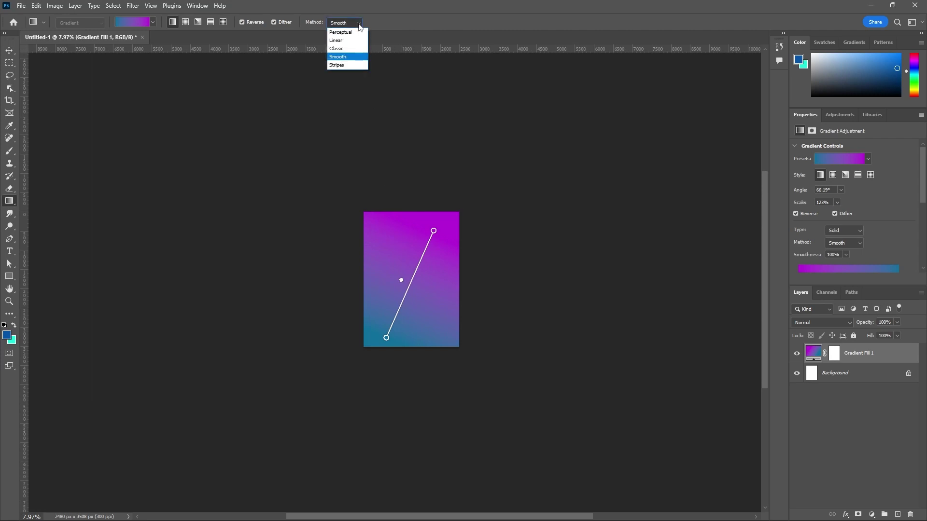
pyautogui.click(345, 65)
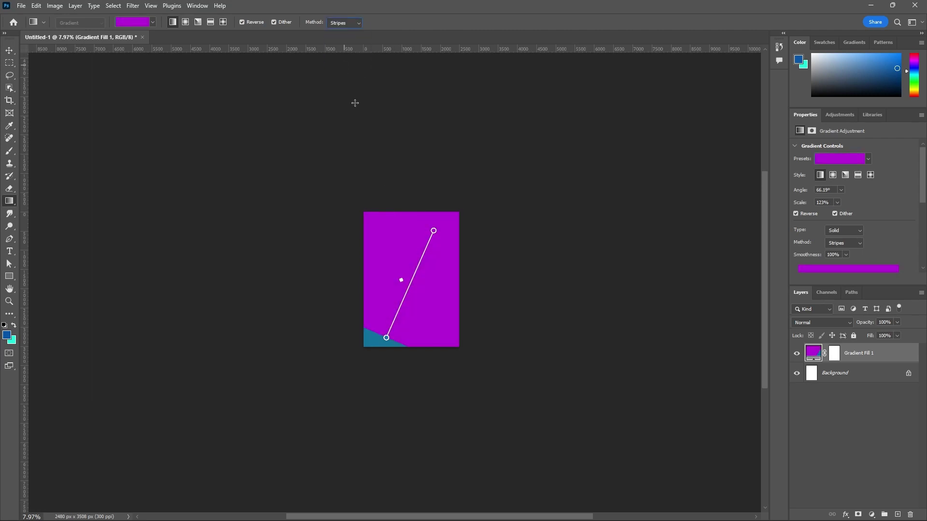
pyautogui.moveTo(418, 274); pyautogui.dragTo(439, 228)
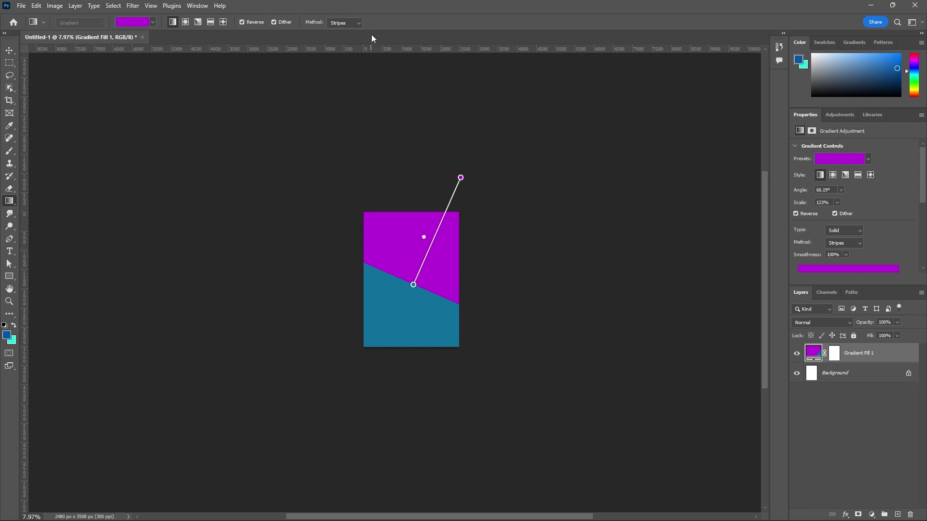
pyautogui.click(358, 25)
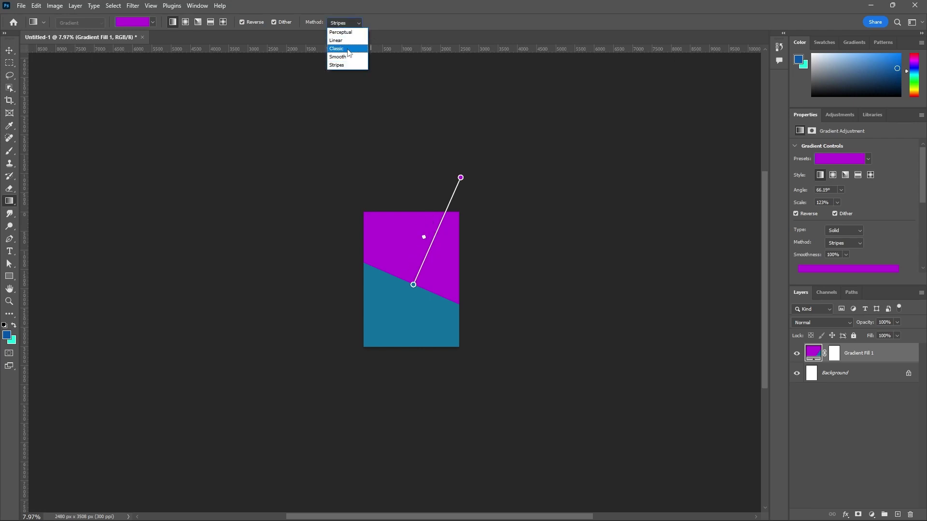
pyautogui.click(348, 57)
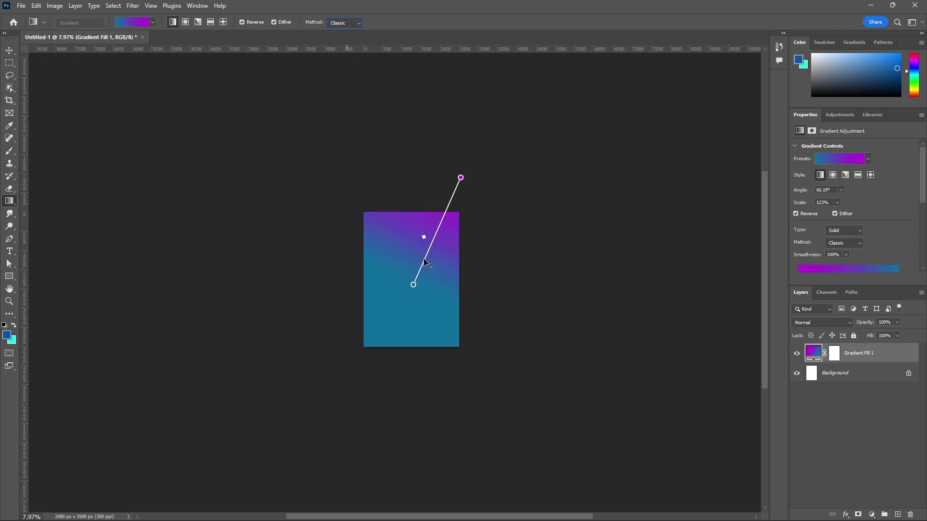
pyautogui.moveTo(423, 263); pyautogui.dragTo(410, 310)
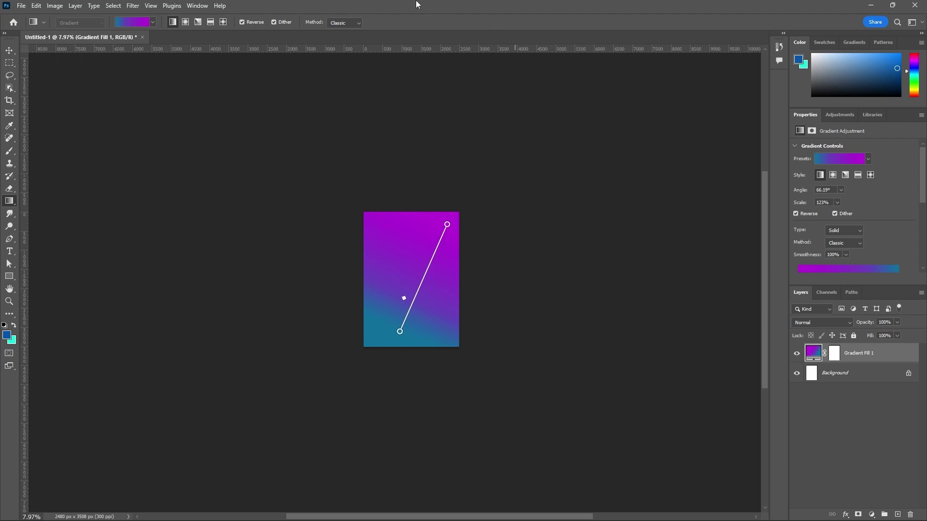
# Step: Delete the Gradient Fill 1 layer, confirming the removal
pyautogui.click(9, 50)
pyautogui.click(198, 155)
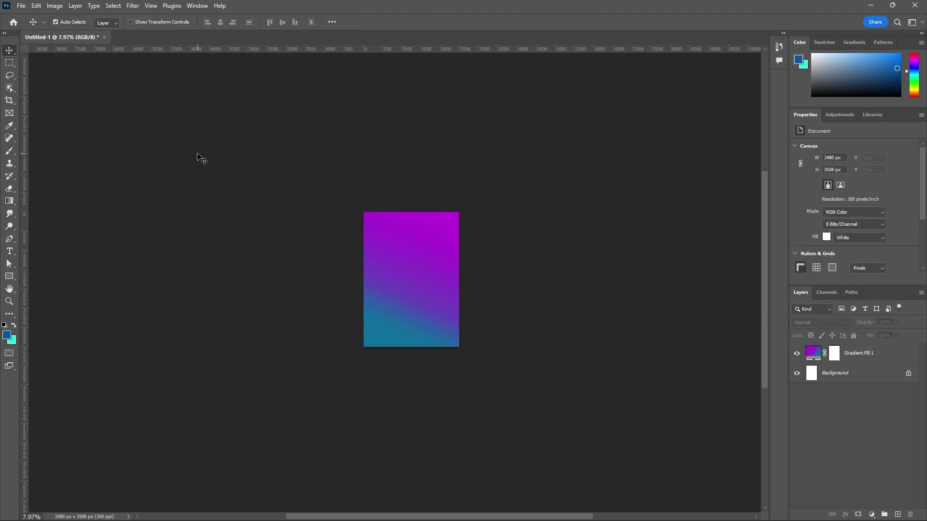
pyautogui.click(851, 357)
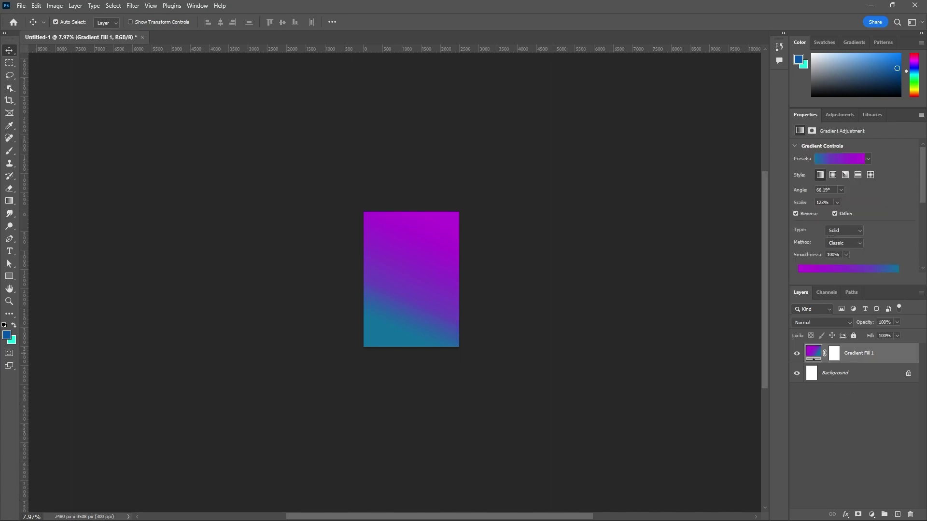
pyautogui.click(910, 515)
pyautogui.click(413, 199)
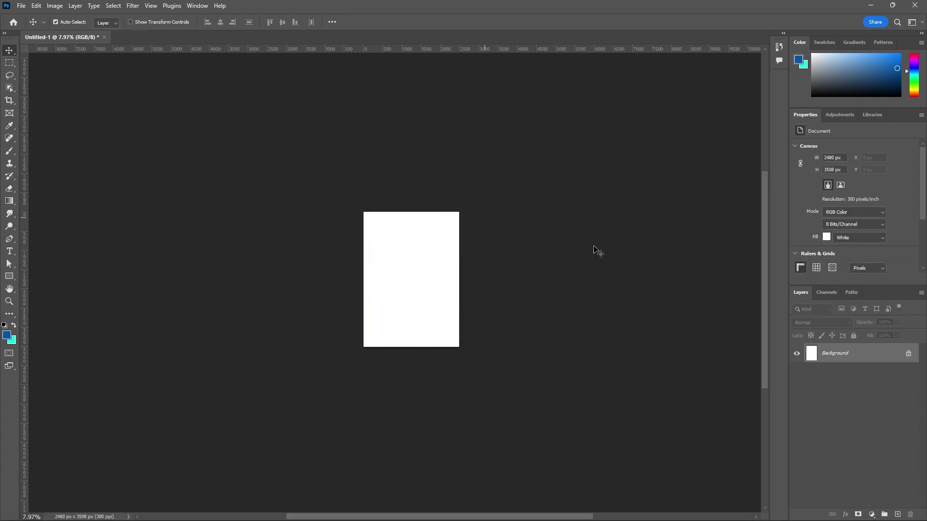
# Step: Add an empty Layer 1, set the Gradient tool to Classic, and open its Gradient Editor
pyautogui.click(898, 515)
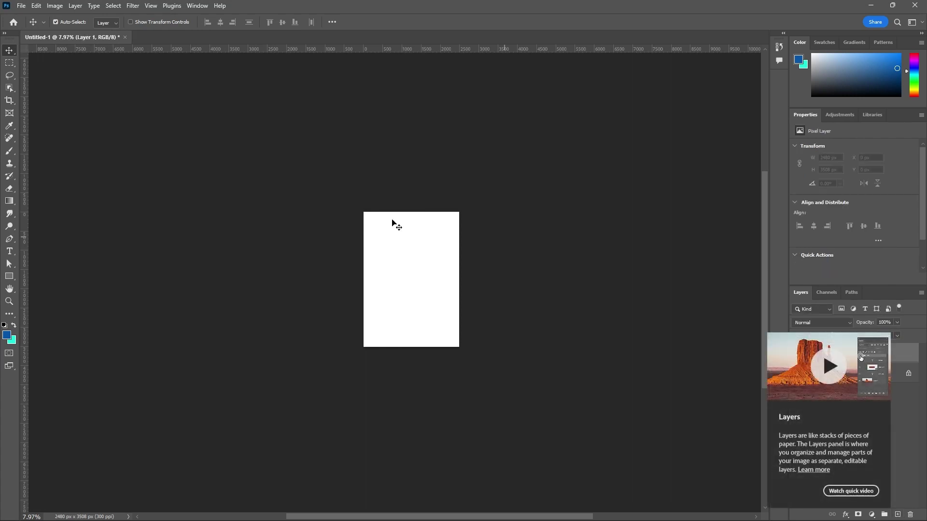
pyautogui.click(9, 205)
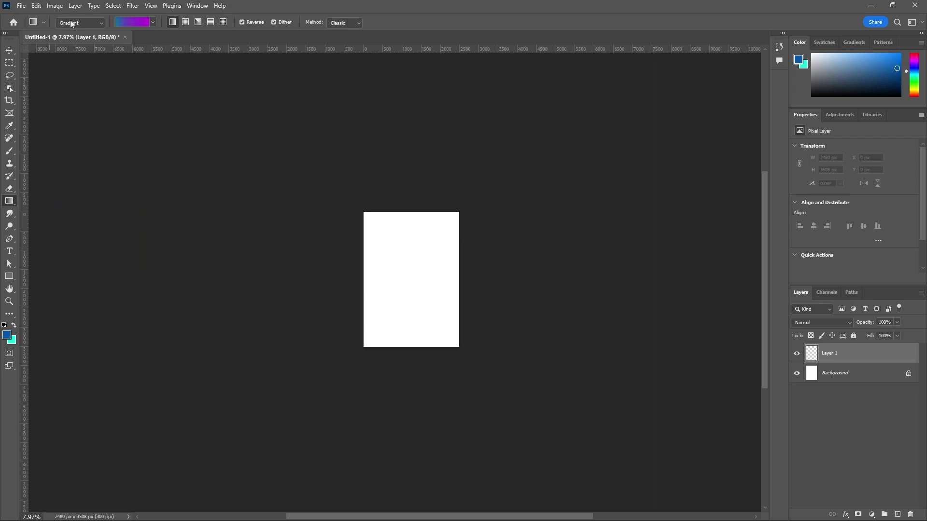
pyautogui.click(102, 23)
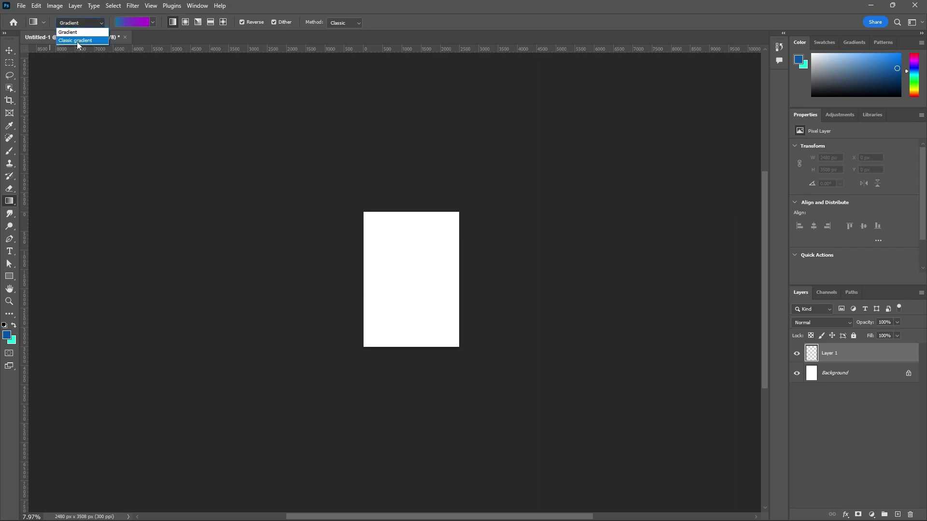
pyautogui.click(81, 41)
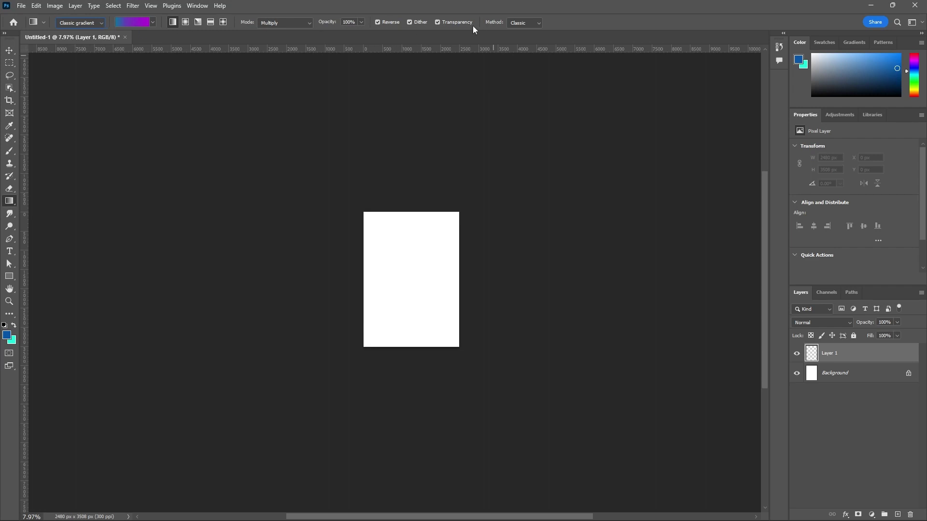
pyautogui.click(137, 23)
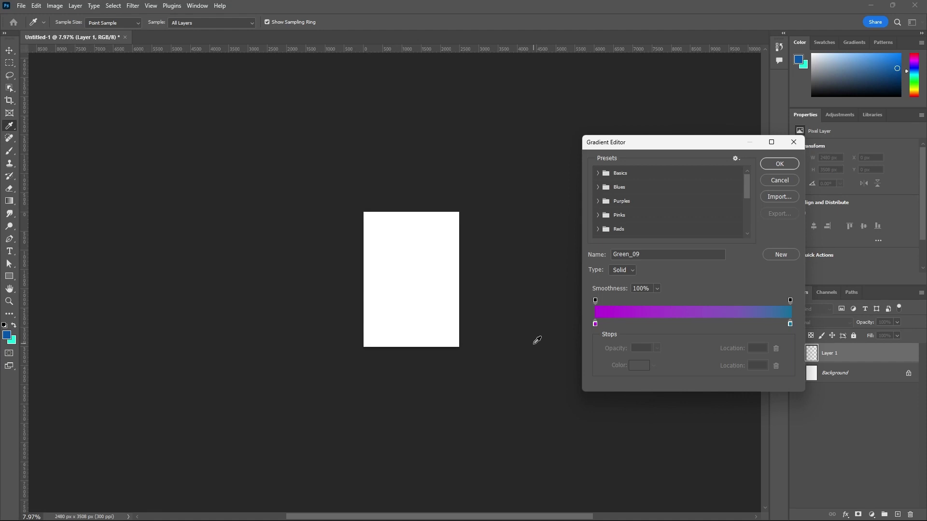
# Step: Reopen the Gradient Editor and try the Basics Foreground to Background preset
pyautogui.click(768, 181)
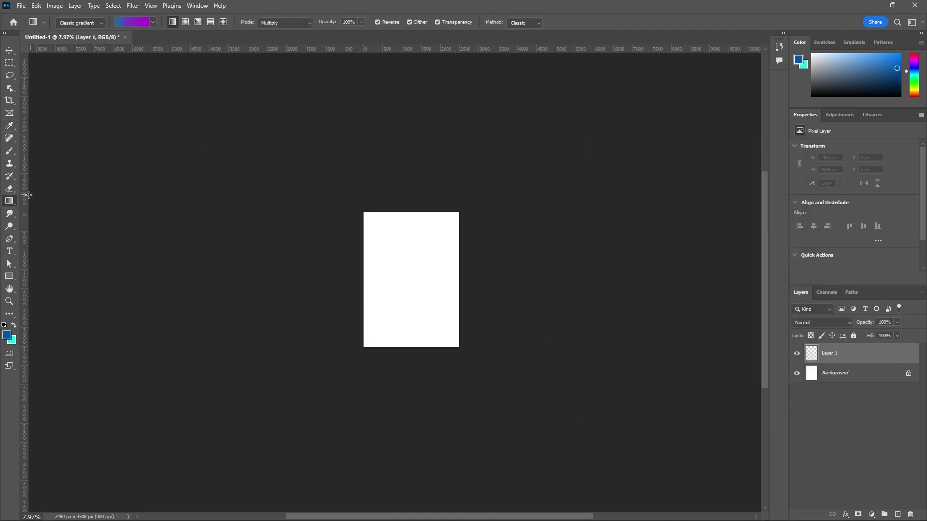
pyautogui.click(140, 24)
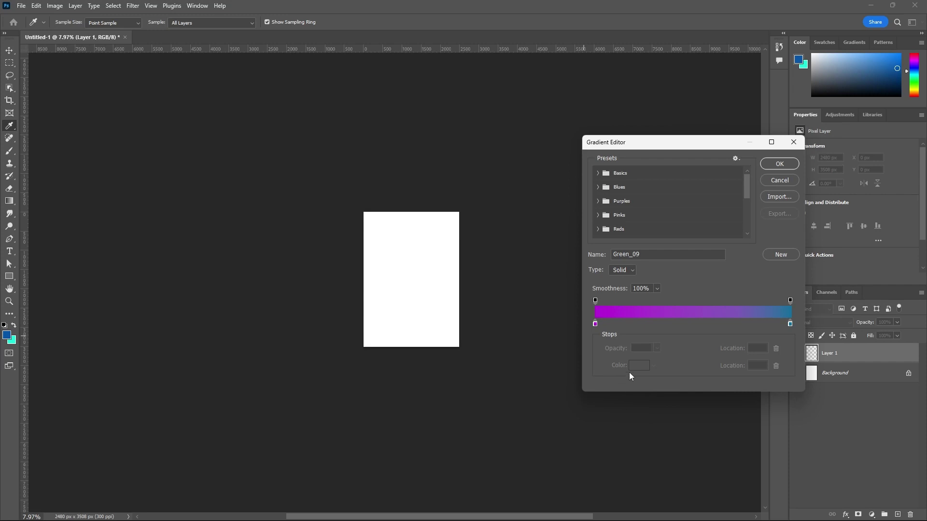
pyautogui.click(598, 173)
pyautogui.click(609, 188)
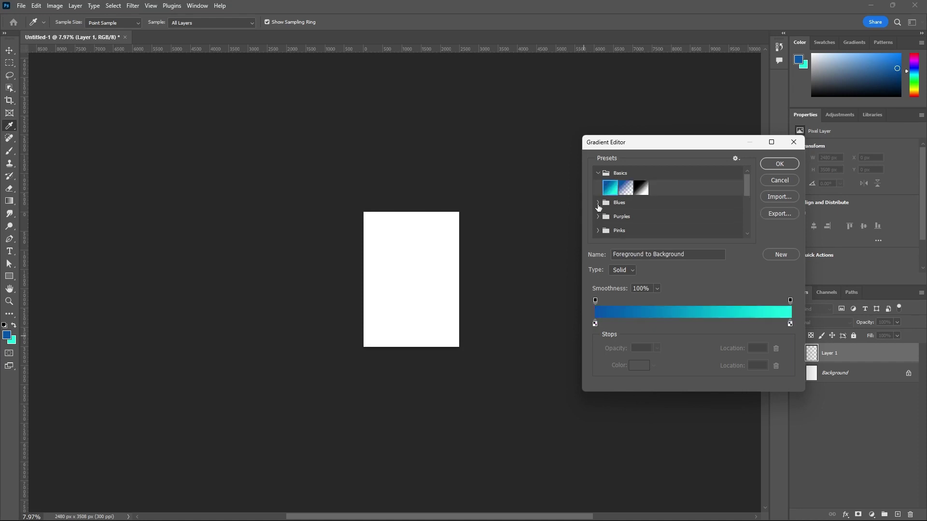
pyautogui.click(598, 173)
# Step: Preview the Purple_02 and violet Purple_07 presets from the Purples folder
pyautogui.click(598, 201)
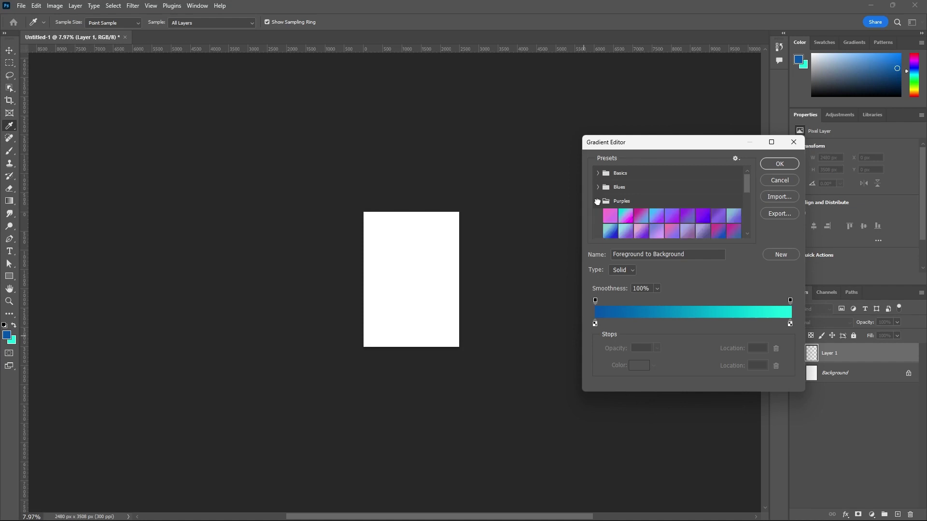
pyautogui.click(624, 218)
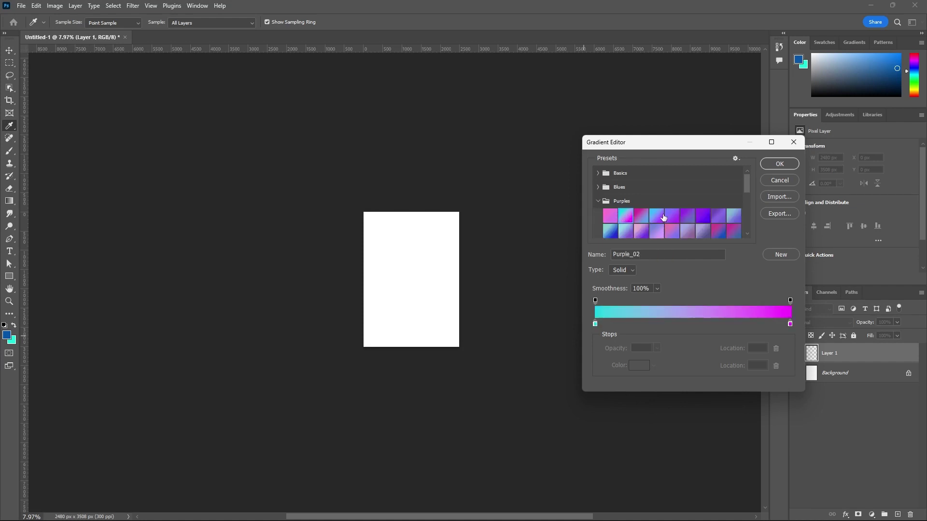
pyautogui.click(704, 217)
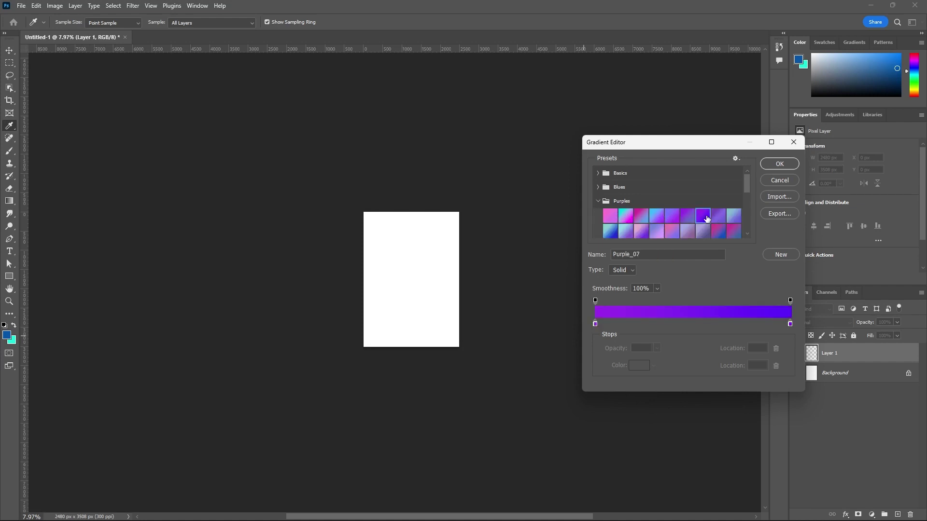
pyautogui.click(598, 201)
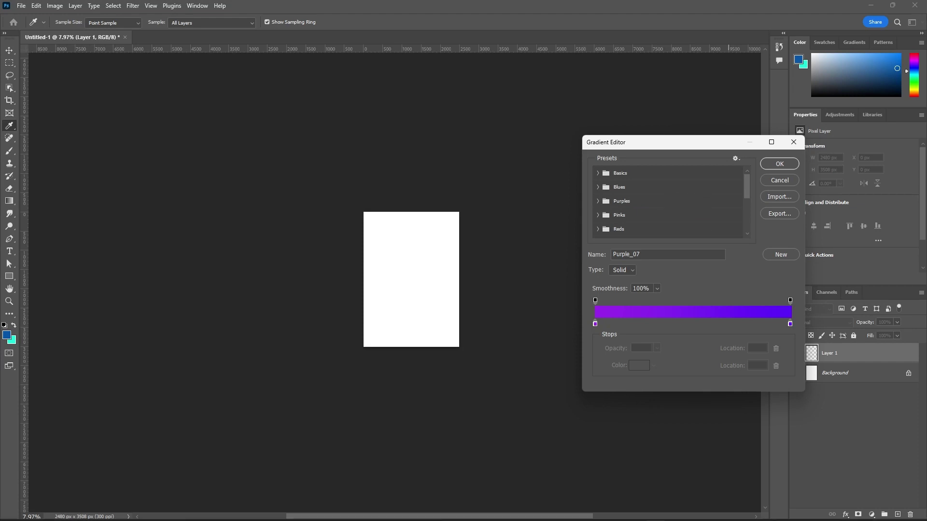
# Step: Browse the Pinks and Oranges folders, loading the Orange_03 gradient
pyautogui.click(597, 215)
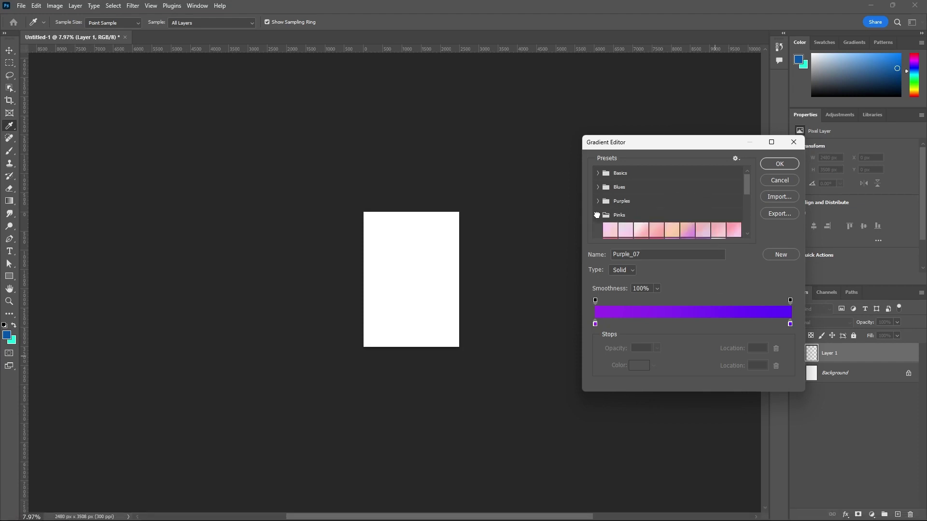
pyautogui.click(597, 215)
pyautogui.scroll(-1, 638, 213)
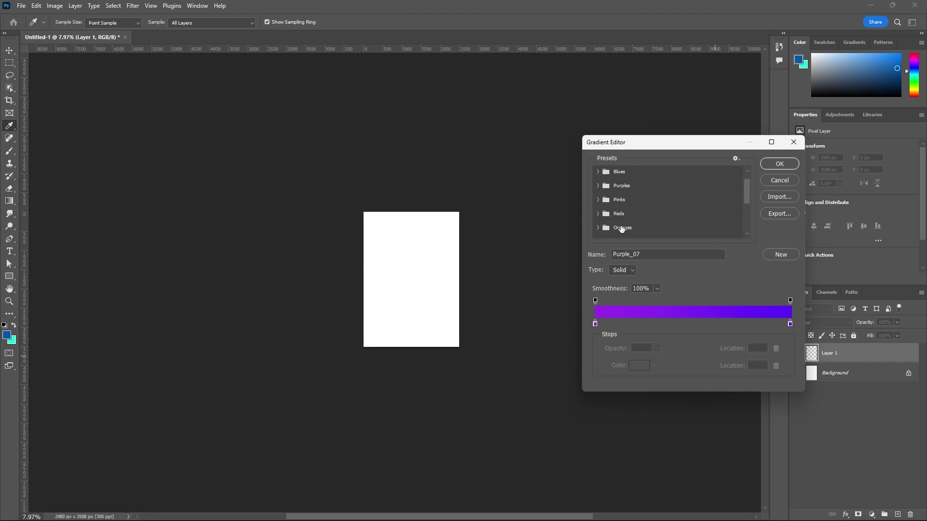
pyautogui.click(598, 227)
pyautogui.scroll(-1, 663, 193)
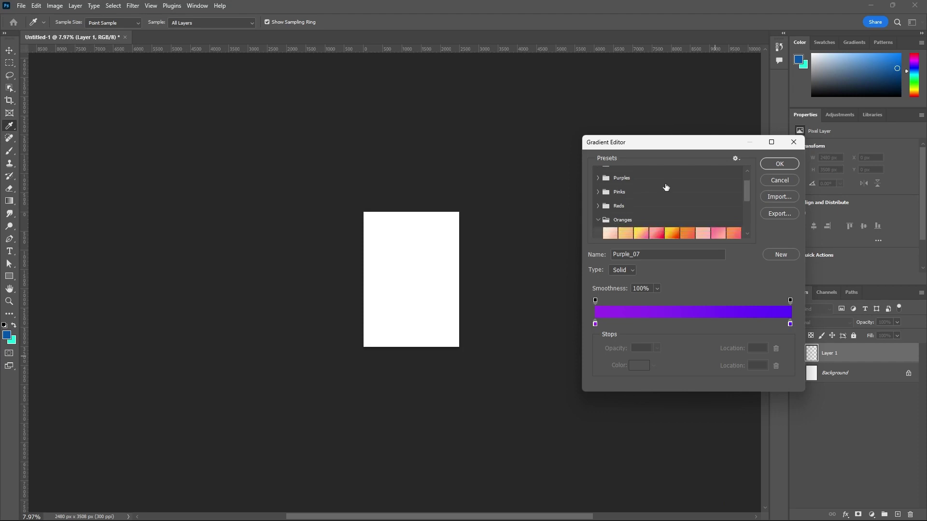
pyautogui.scroll(-1, 660, 198)
pyautogui.click(656, 220)
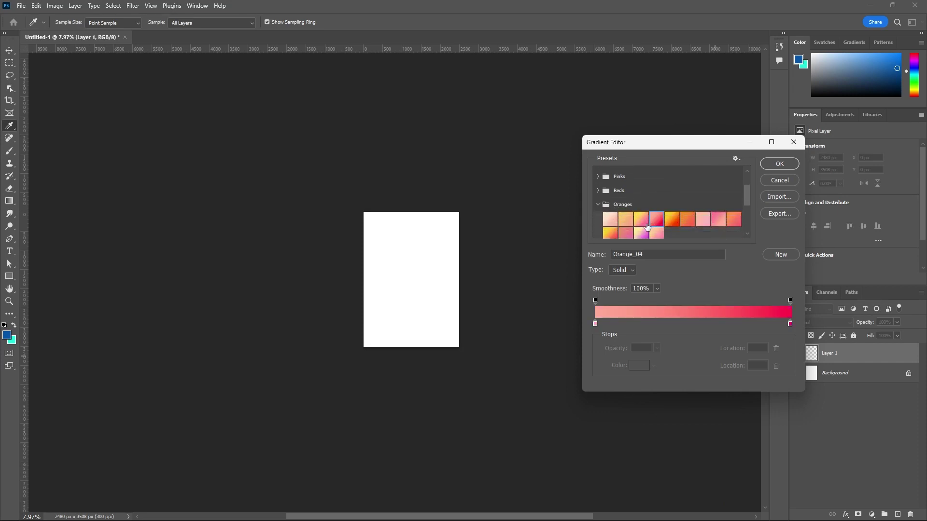
pyautogui.click(641, 219)
pyautogui.click(598, 204)
# Step: Try the Cloud presets Cloud_06 and Cloud_04
pyautogui.scroll(-2, 628, 206)
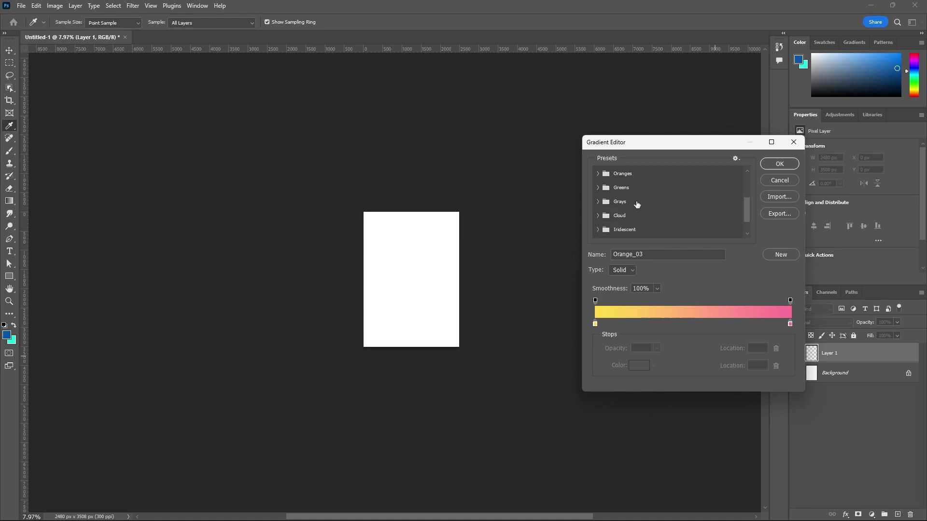
pyautogui.click(598, 216)
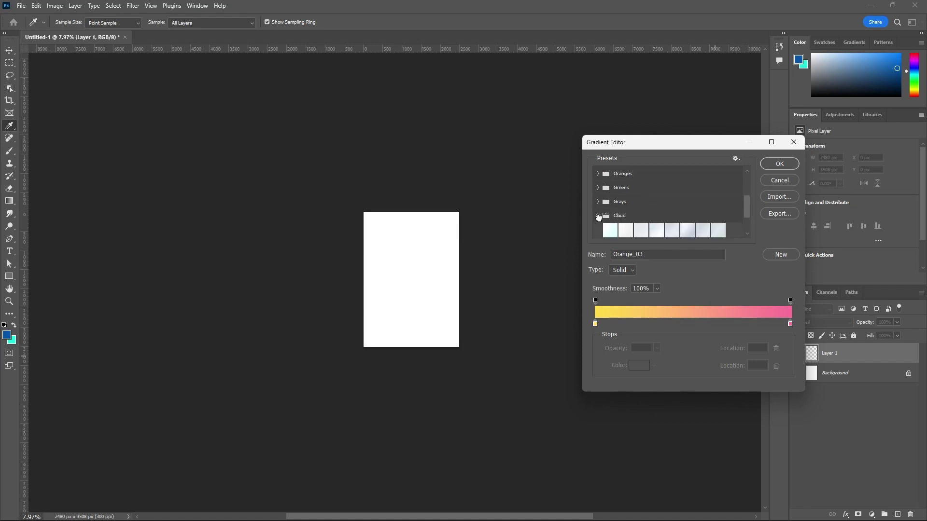
pyautogui.click(672, 230)
pyautogui.click(682, 230)
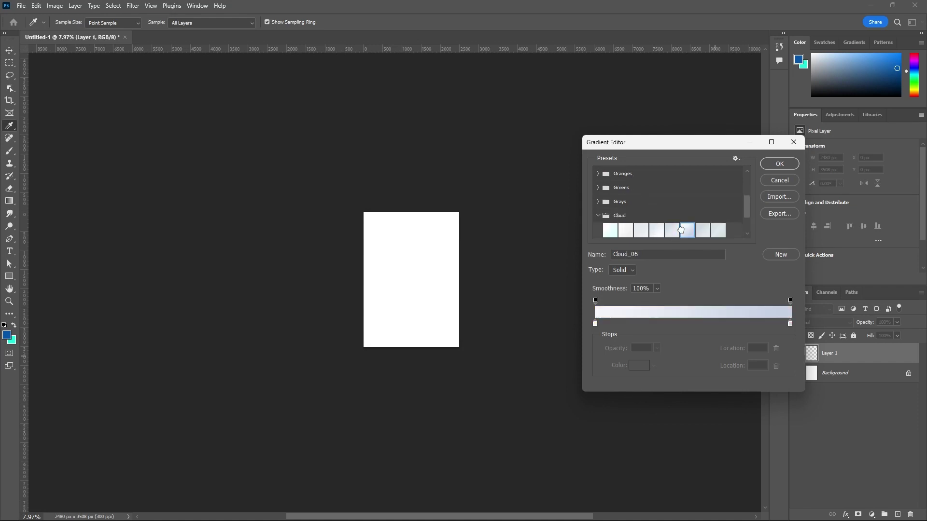
pyautogui.click(641, 230)
pyautogui.click(656, 231)
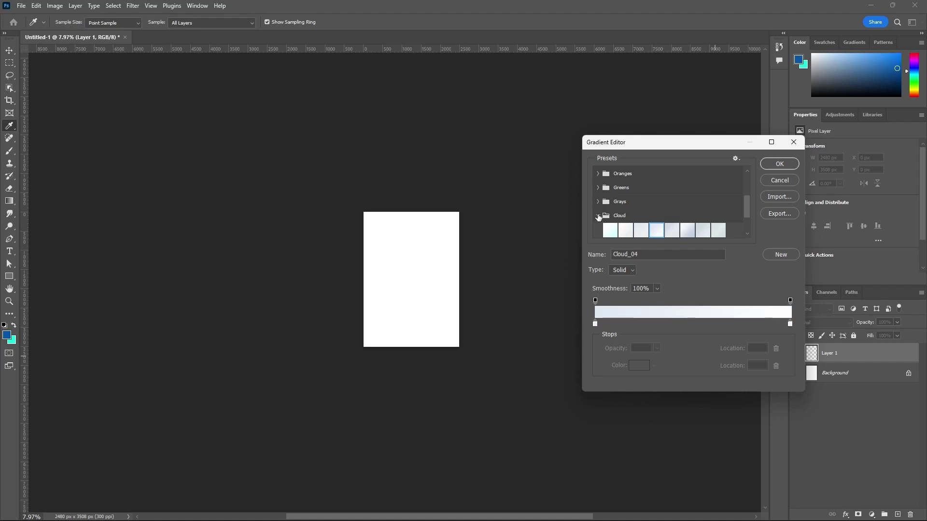
pyautogui.click(598, 216)
# Step: Compare the Iridescent_05, Iridescent_13 and Iridescent_14 presets
pyautogui.scroll(-1, 633, 203)
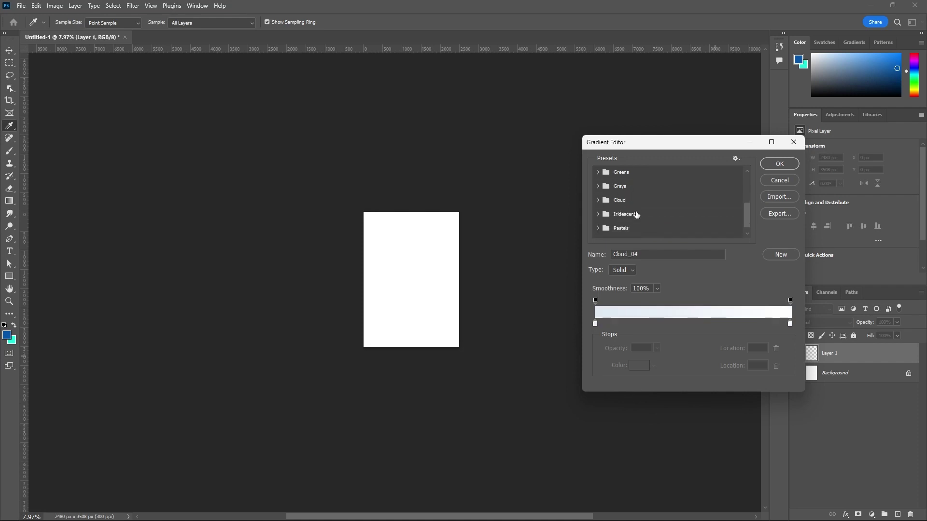
pyautogui.click(599, 215)
pyautogui.click(675, 229)
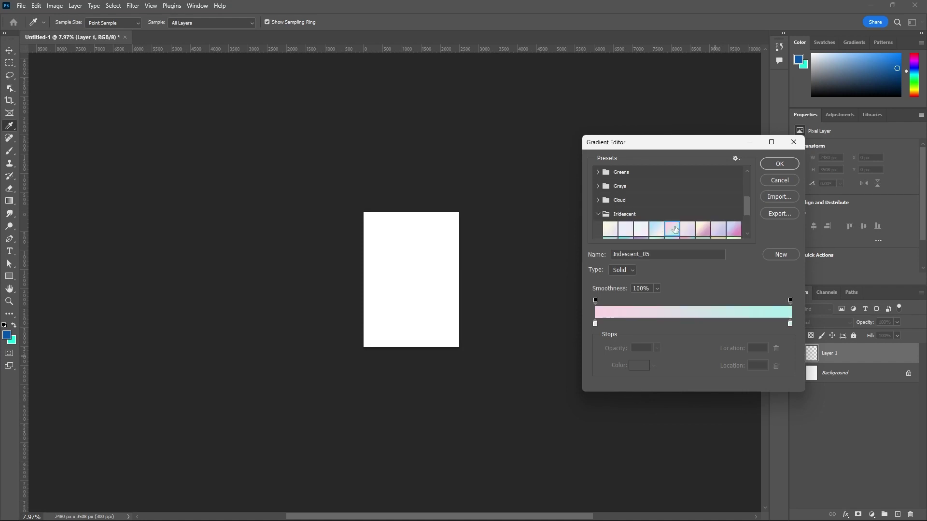
pyautogui.scroll(-1, 677, 228)
pyautogui.click(676, 229)
pyautogui.click(658, 235)
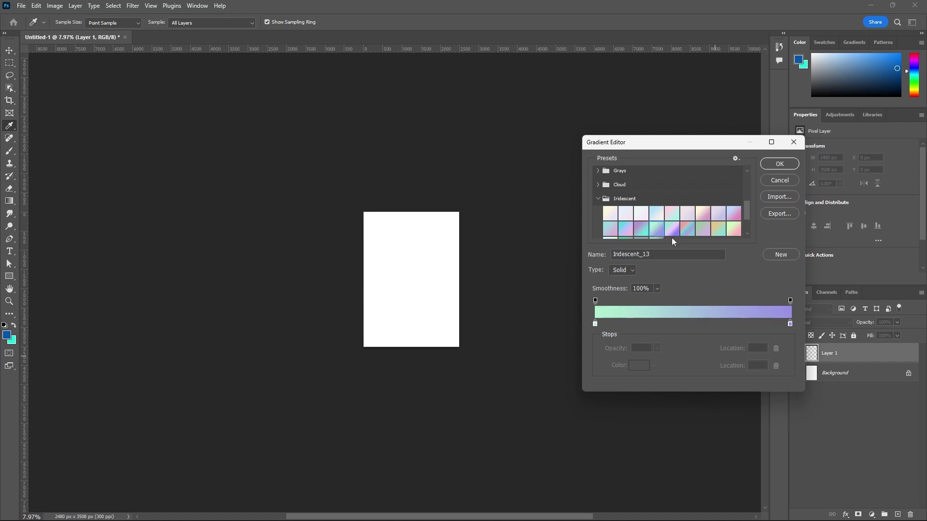
pyautogui.click(690, 233)
pyautogui.click(675, 231)
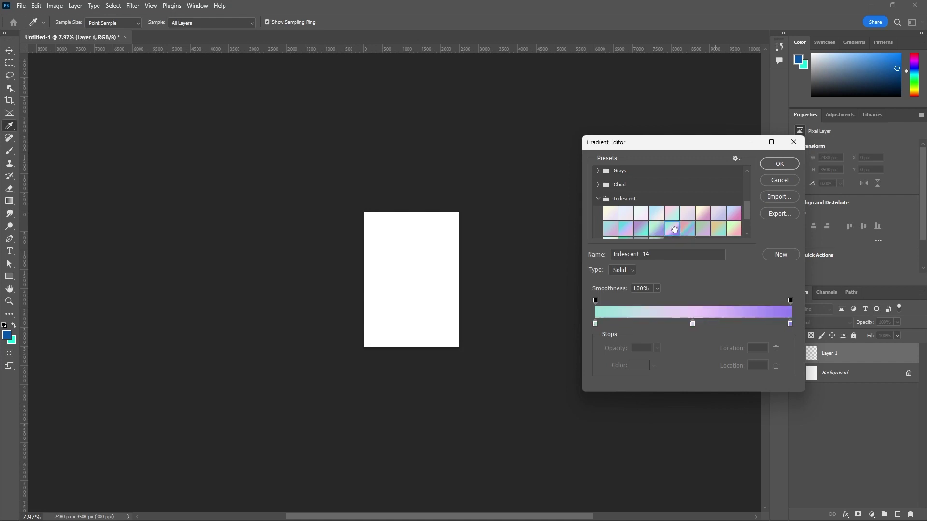
pyautogui.click(599, 198)
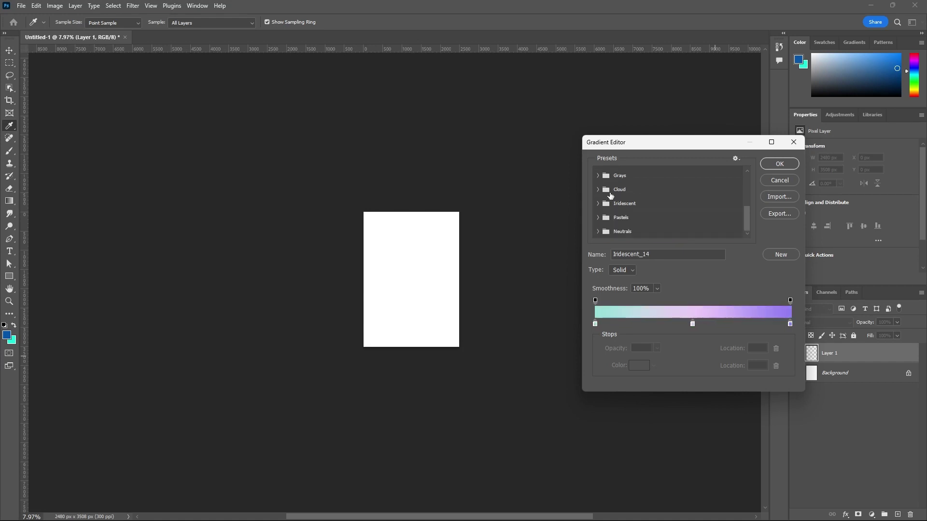
# Step: Try the Pastels_04 gradient and the Neutrals presets, ending on Sand_02
pyautogui.click(599, 218)
pyautogui.click(652, 234)
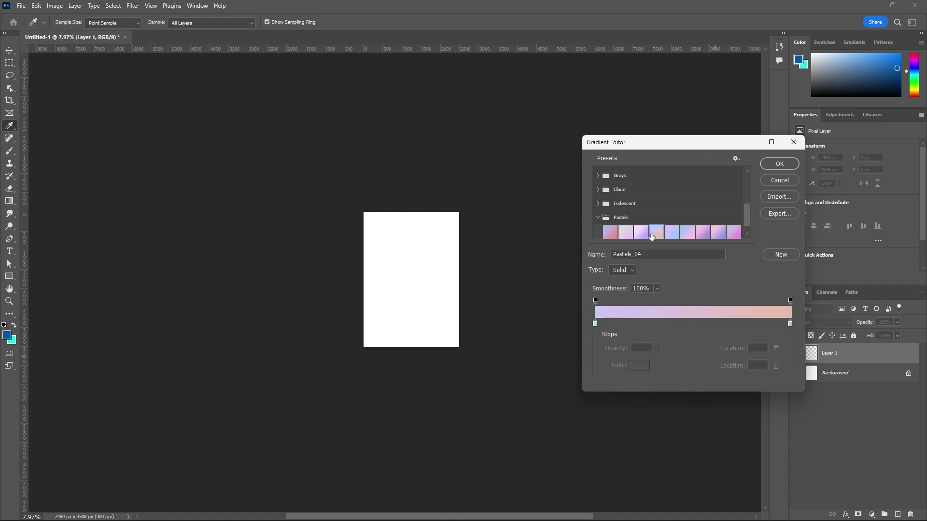
pyautogui.click(598, 219)
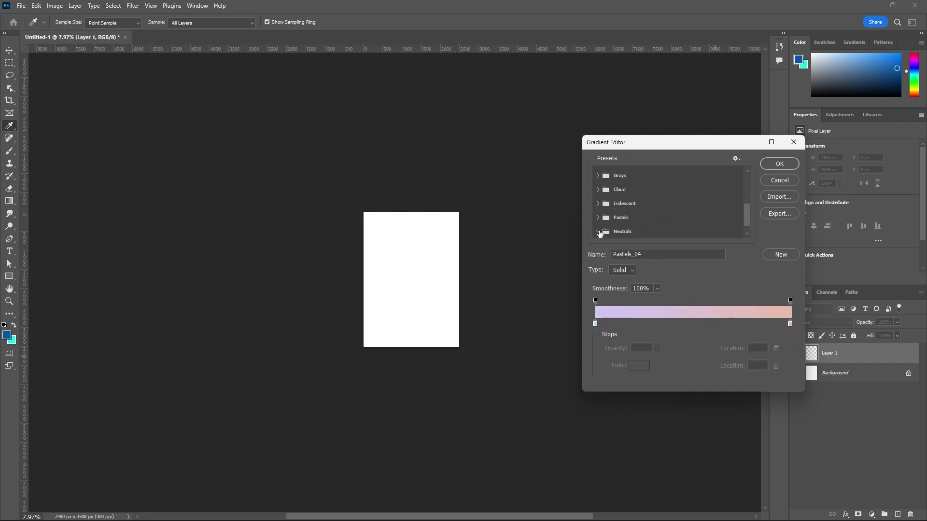
pyautogui.click(599, 231)
pyautogui.click(626, 231)
pyautogui.click(641, 236)
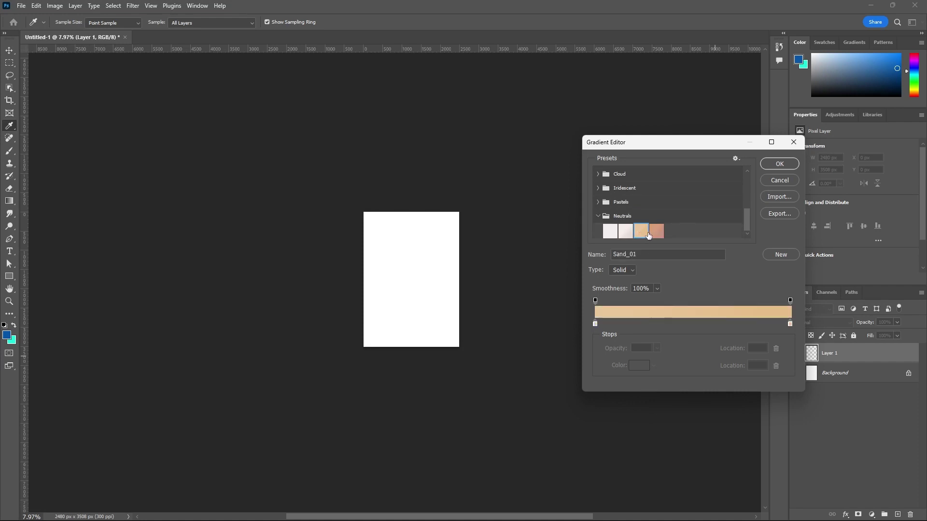
pyautogui.click(654, 232)
# Step: Return to the Purples folder and load the violet Purple_07 preset
pyautogui.scroll(3, 623, 228)
pyautogui.scroll(3, 618, 223)
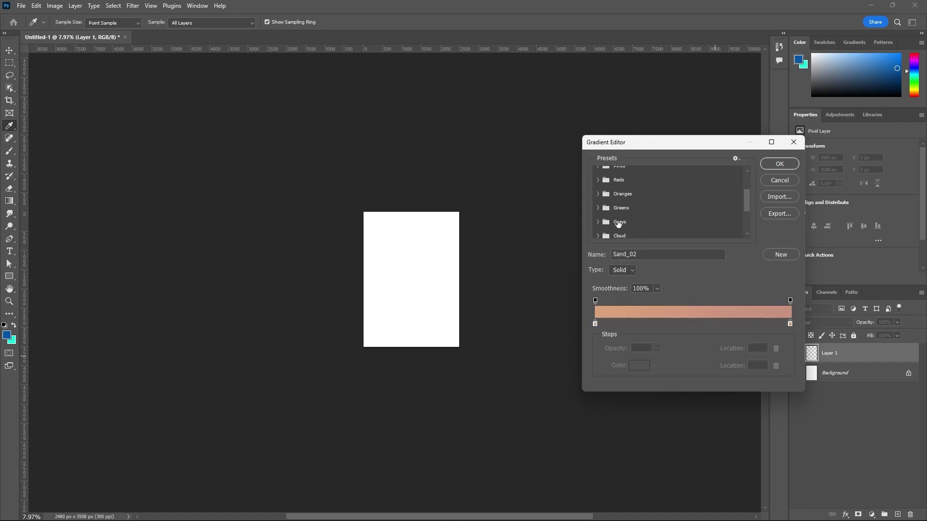
pyautogui.scroll(1, 619, 220)
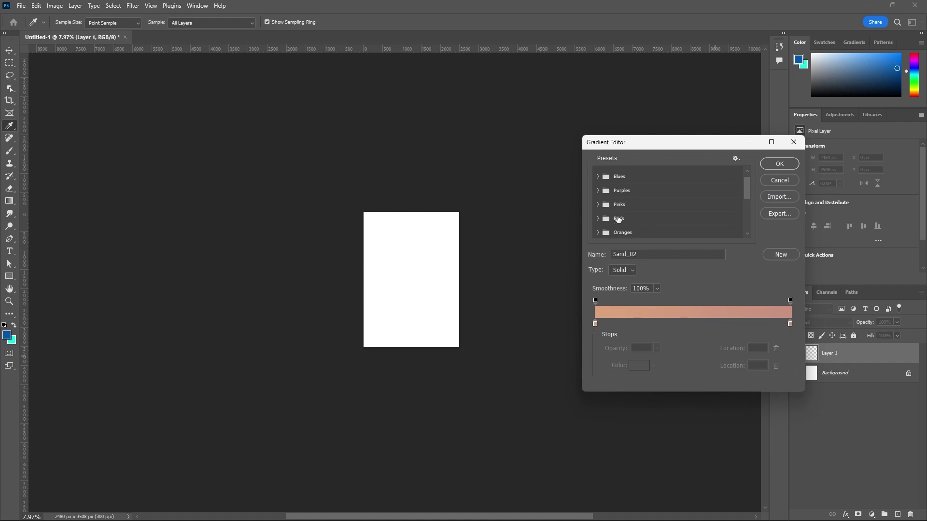
pyautogui.scroll(1, 621, 199)
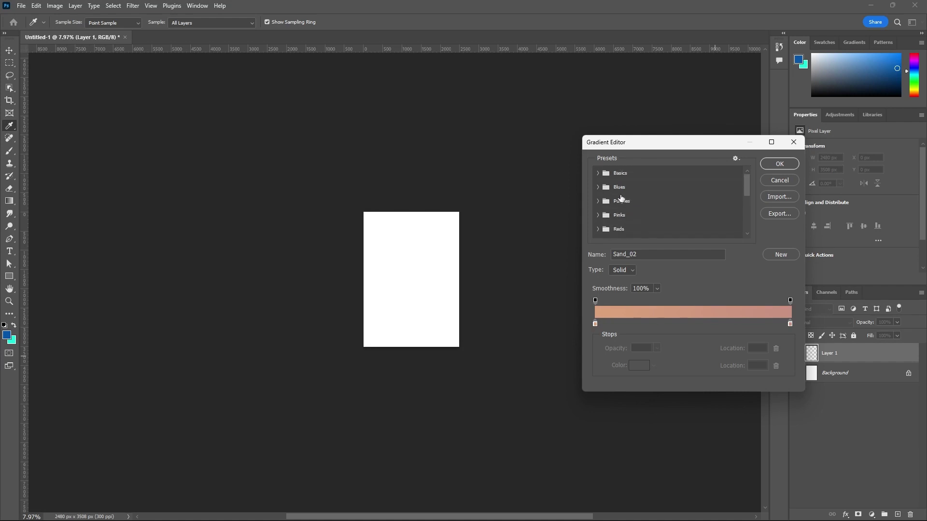
pyautogui.click(598, 204)
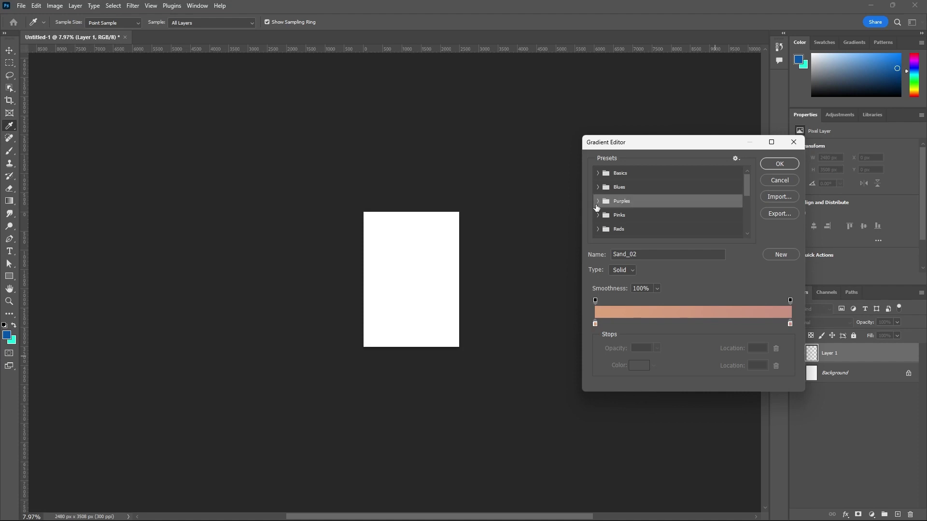
pyautogui.click(598, 202)
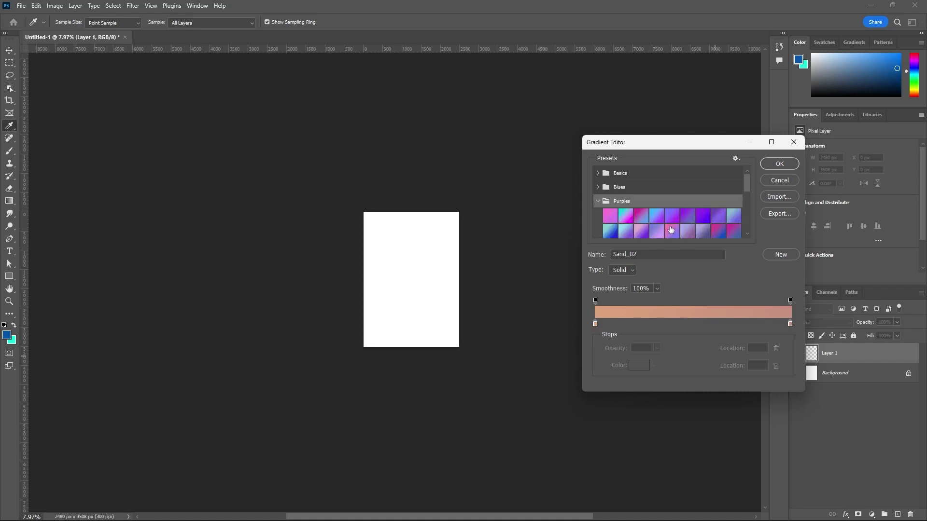
pyautogui.click(700, 218)
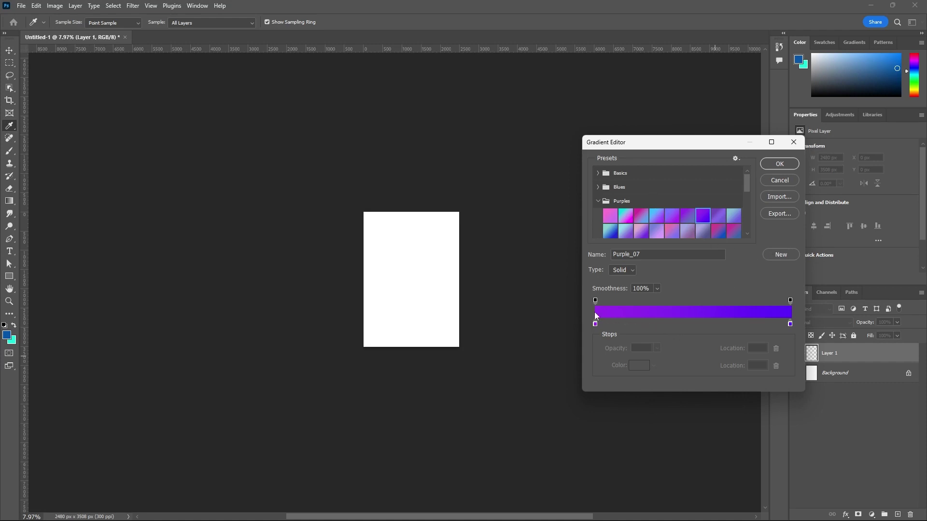
# Step: Set the gradient's right-end colour stop to a vivid pinkish red
pyautogui.click(790, 324)
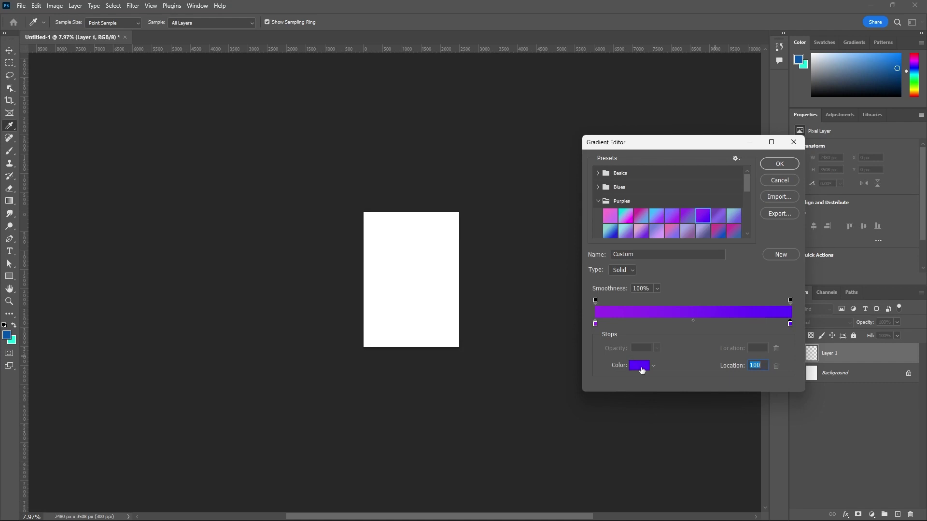
pyautogui.click(640, 367)
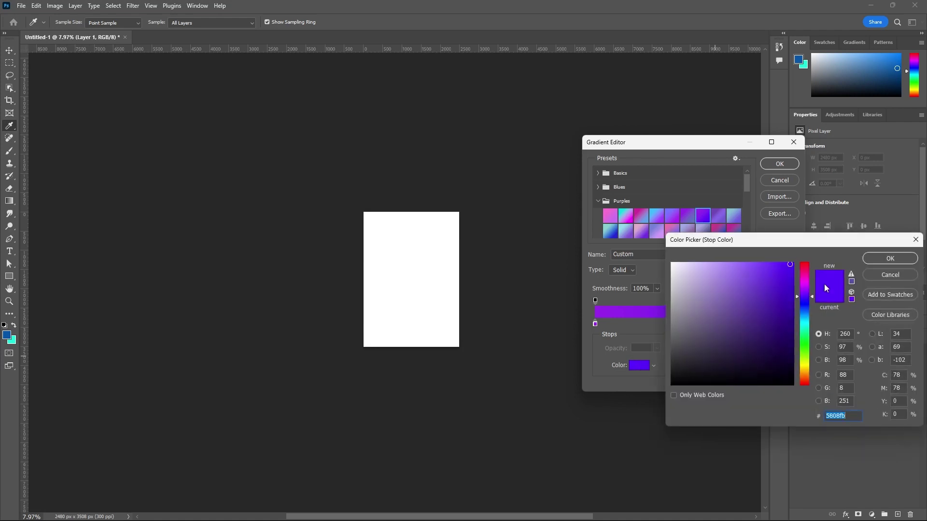
pyautogui.click(809, 268)
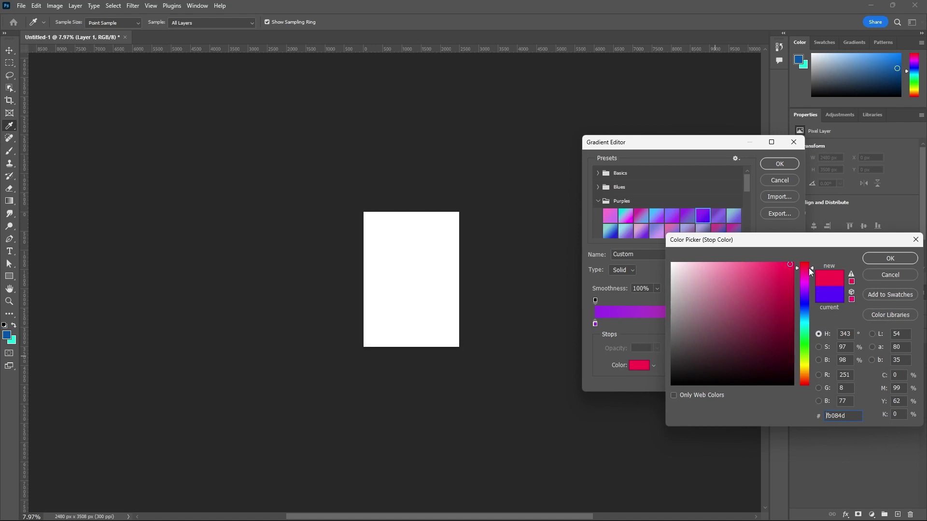
pyautogui.moveTo(781, 285); pyautogui.dragTo(785, 275)
pyautogui.click(790, 266)
pyautogui.click(890, 258)
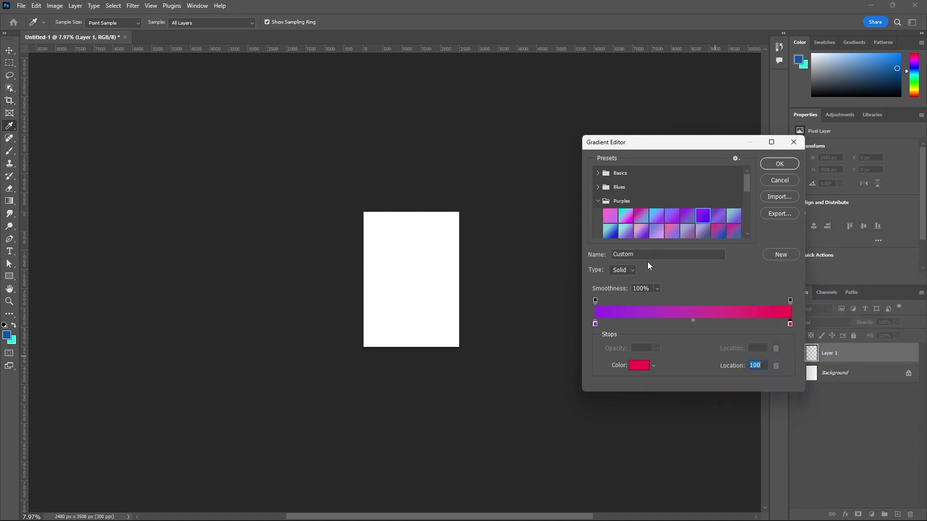
# Step: Set the left-end colour stop to bright blue 299bea
pyautogui.click(596, 323)
pyautogui.click(639, 366)
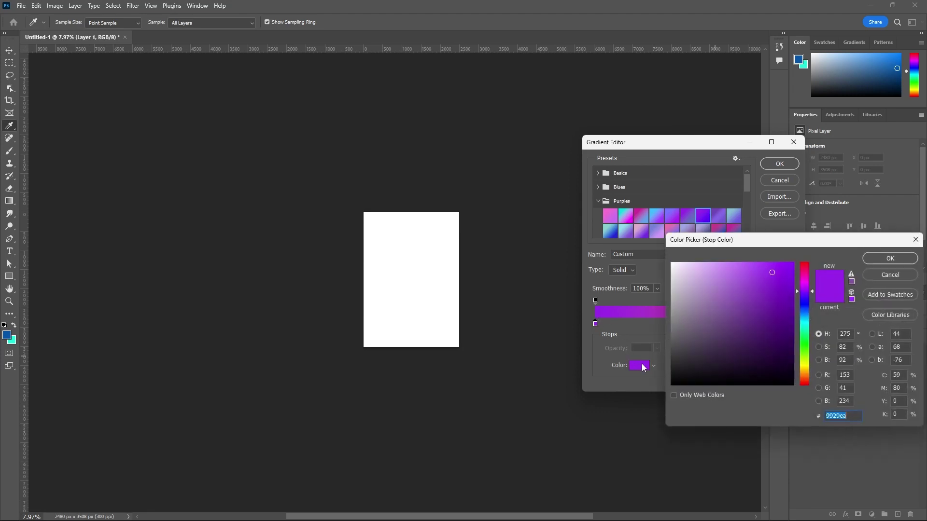
pyautogui.moveTo(803, 341); pyautogui.dragTo(805, 319)
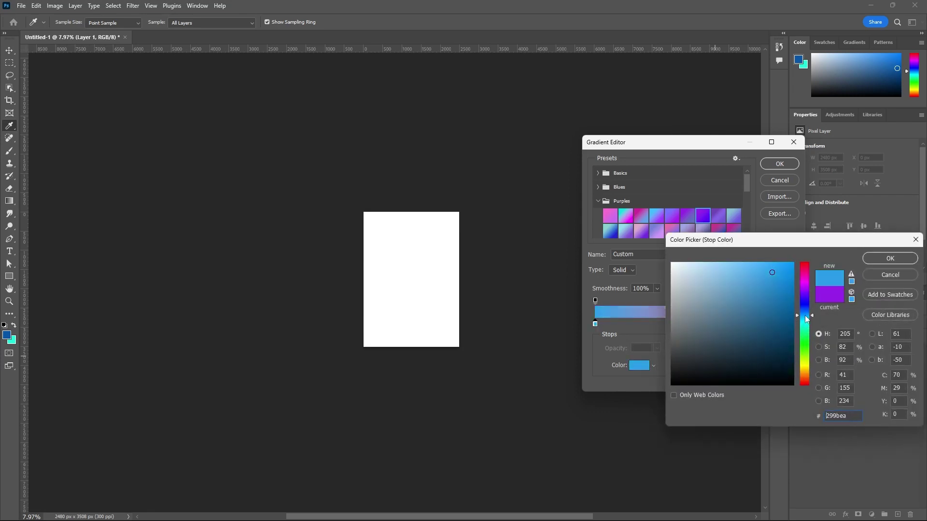
pyautogui.click(885, 260)
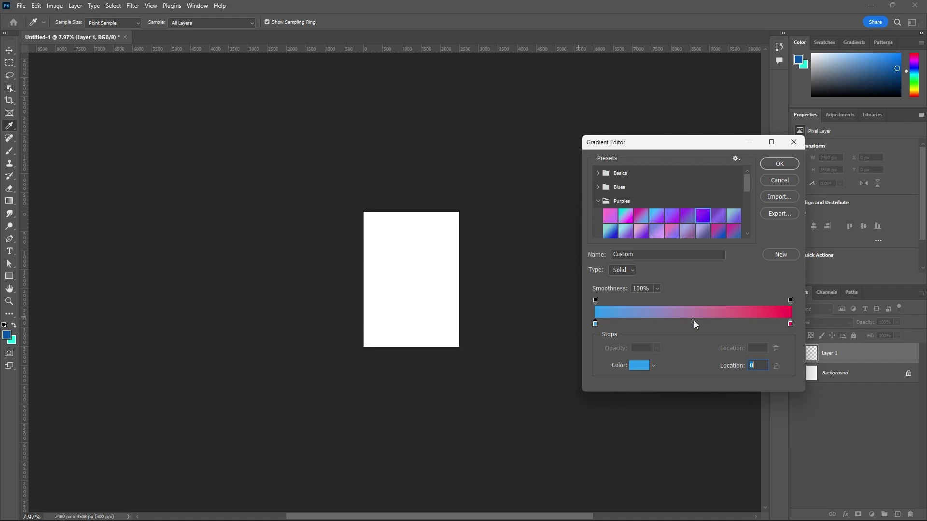
# Step: Adjust the colour midpoint, then add a mid-gradient stop sampled blue 5297de at 52%
pyautogui.moveTo(692, 321); pyautogui.dragTo(760, 321)
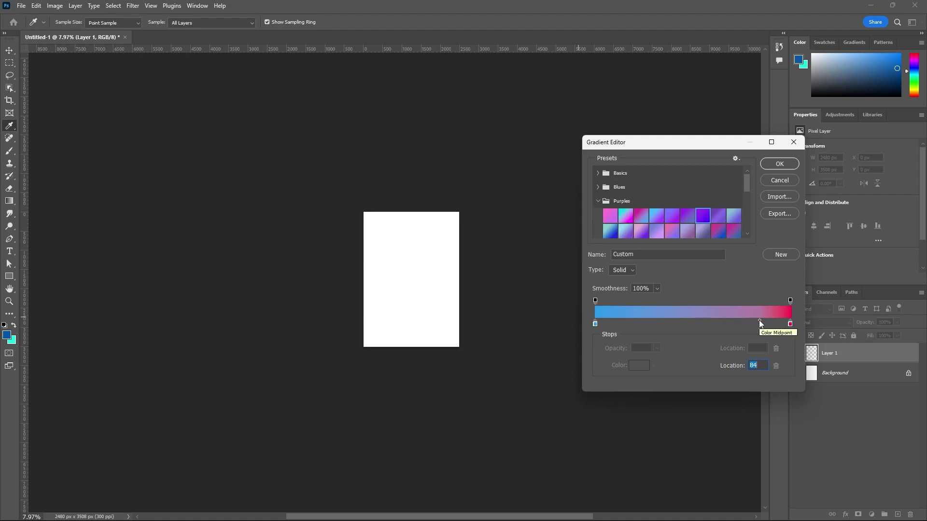
pyautogui.moveTo(760, 323); pyautogui.dragTo(713, 321)
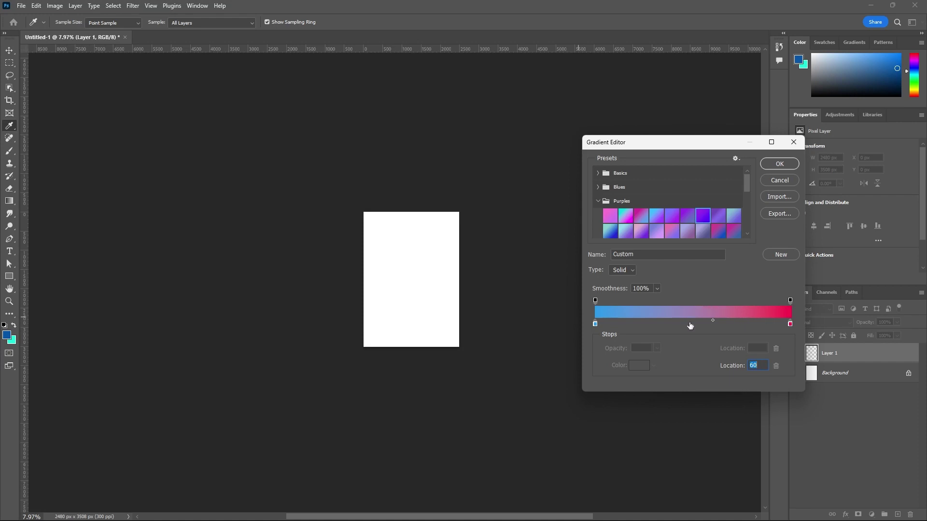
pyautogui.click(690, 325)
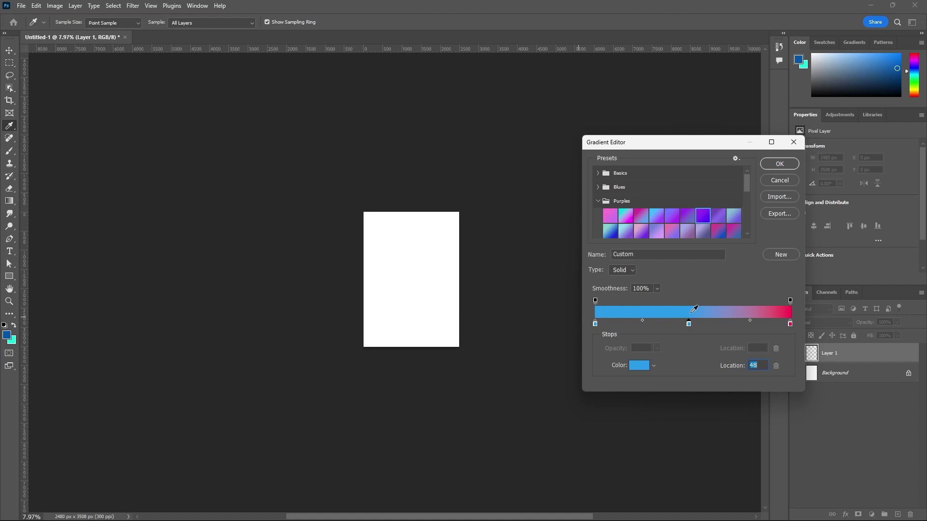
pyautogui.click(769, 310)
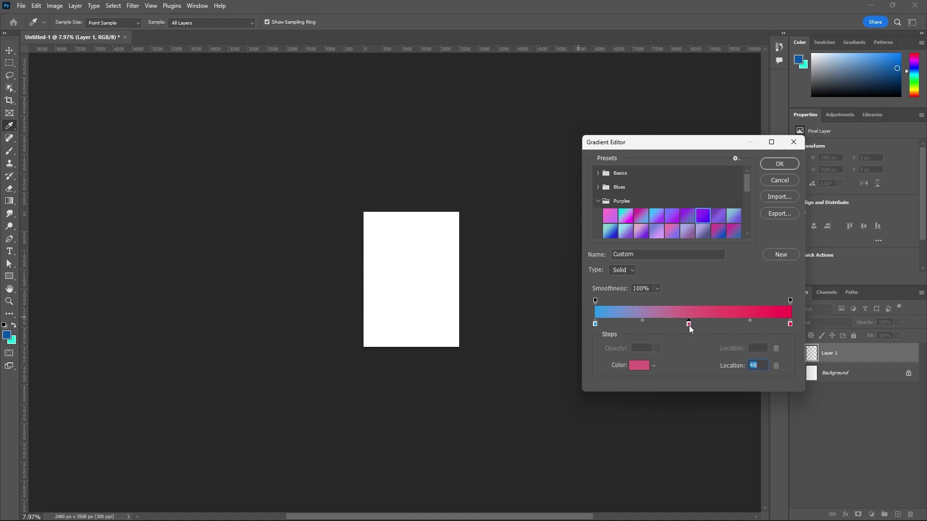
pyautogui.click(612, 311)
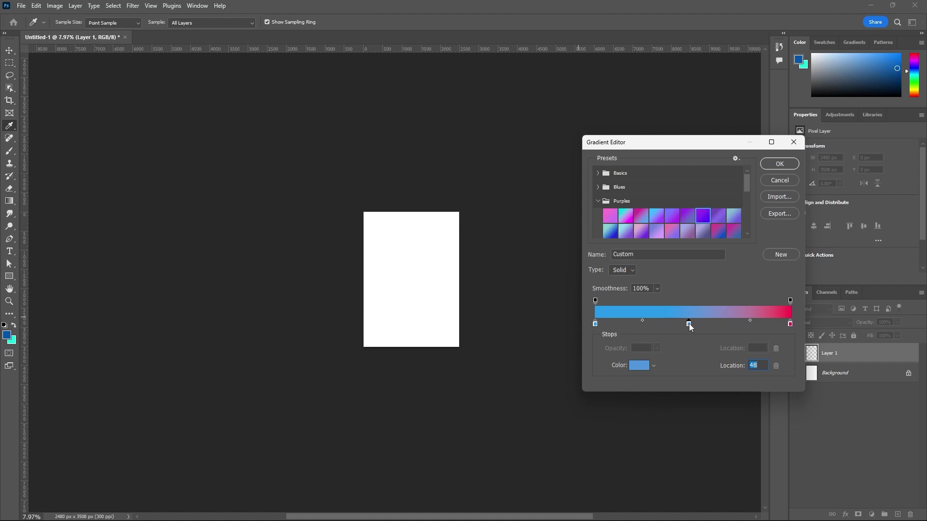
pyautogui.moveTo(690, 325); pyautogui.dragTo(702, 328)
# Step: Make the middle stop yellow-green and move it left to about location 36
pyautogui.click(636, 366)
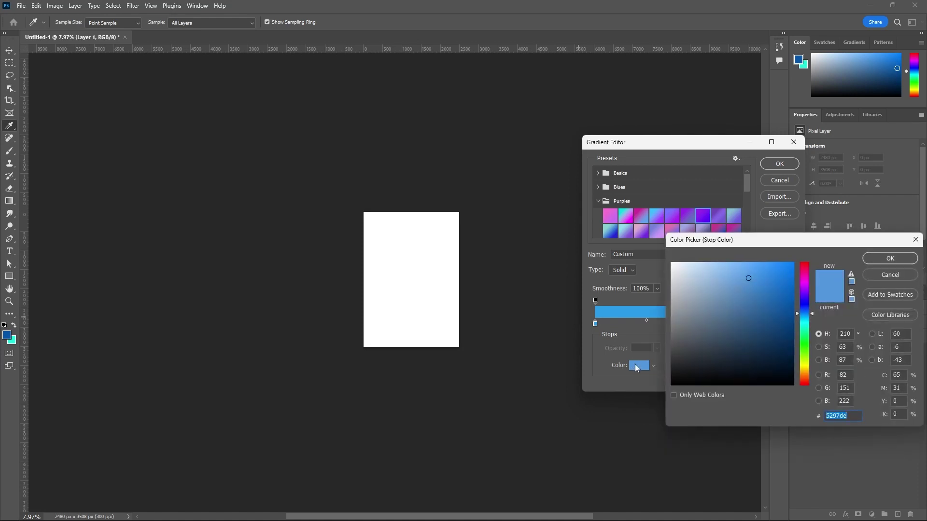
pyautogui.click(805, 363)
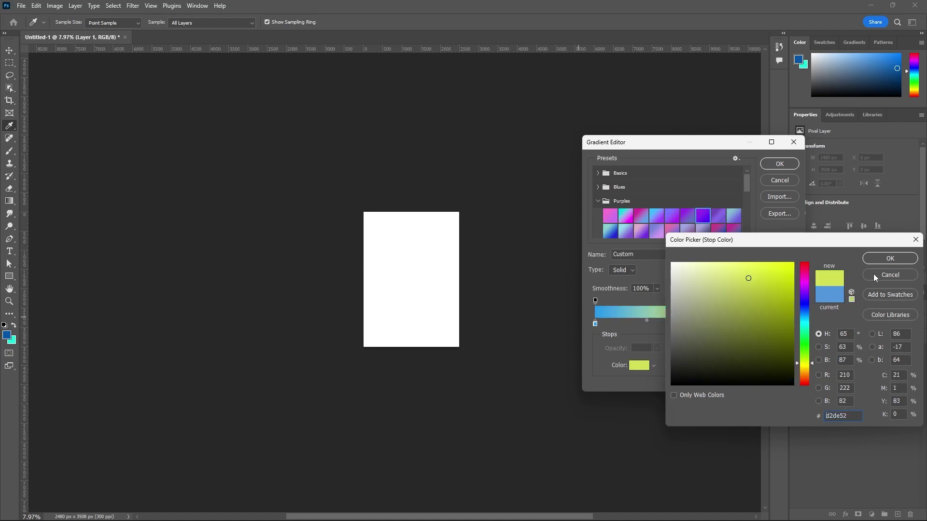
pyautogui.click(880, 261)
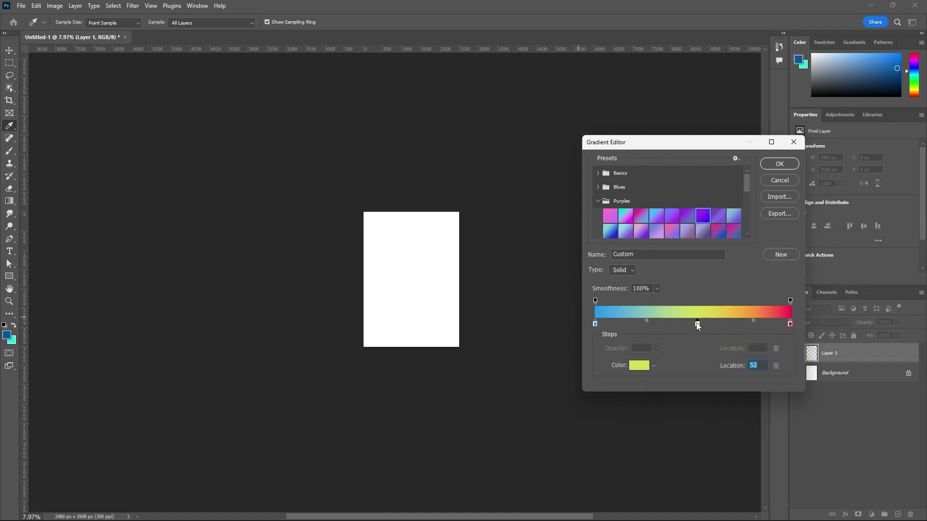
pyautogui.moveTo(698, 326); pyautogui.dragTo(666, 325)
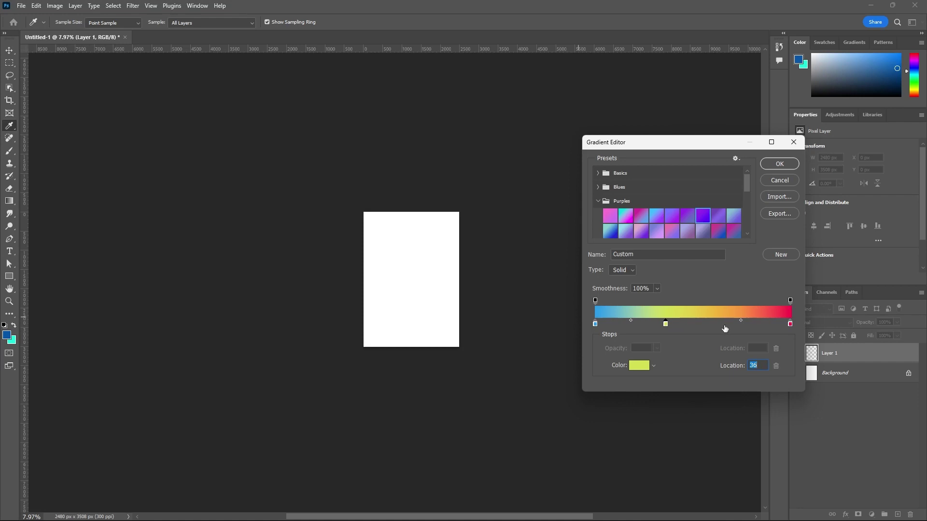
# Step: Add a purple c252de stop, placing yellow-green at 26 and purple at 65
pyautogui.click(724, 326)
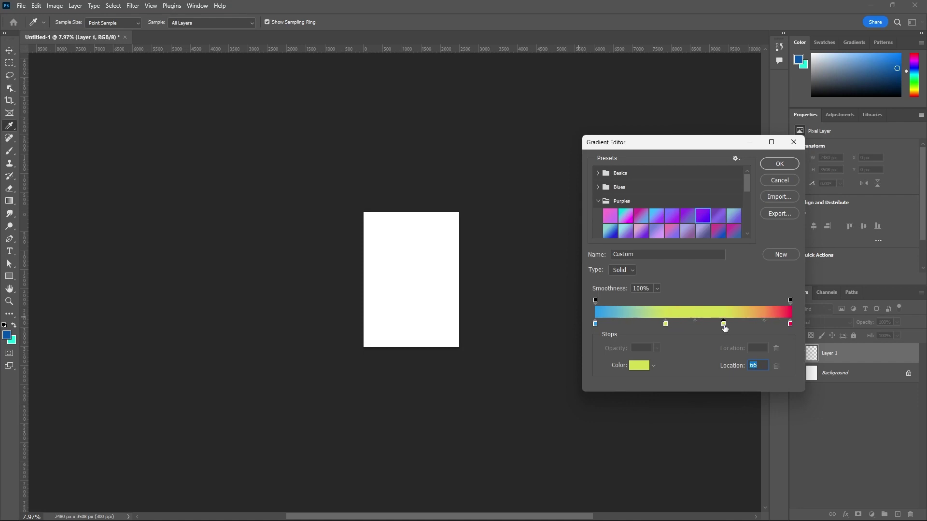
pyautogui.click(640, 366)
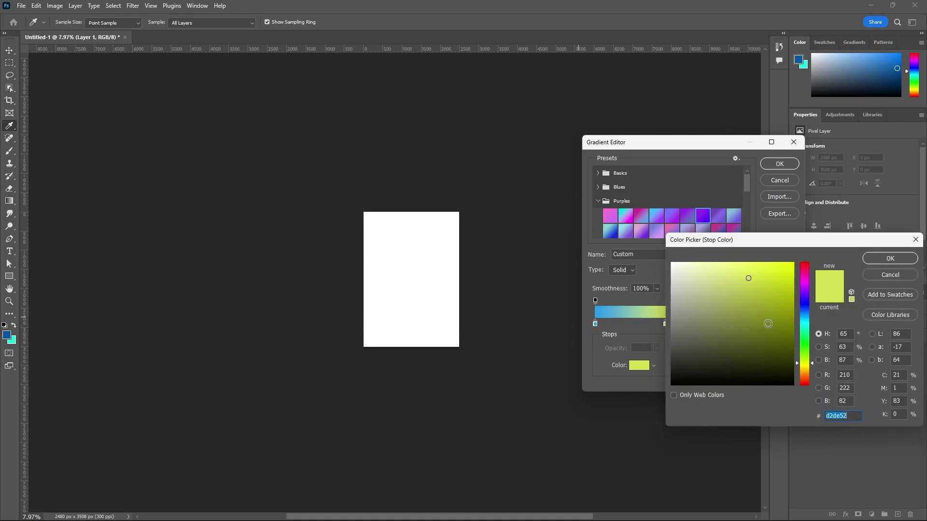
pyautogui.click(804, 289)
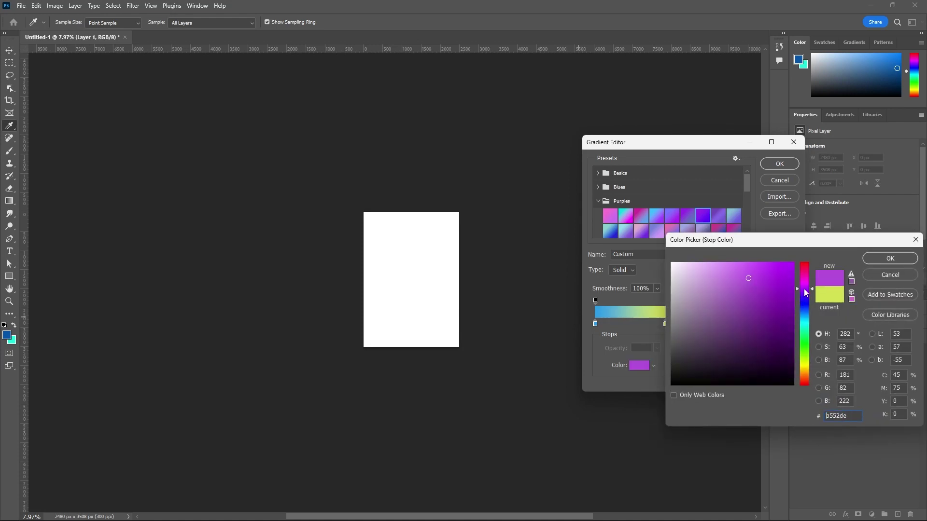
pyautogui.click(874, 262)
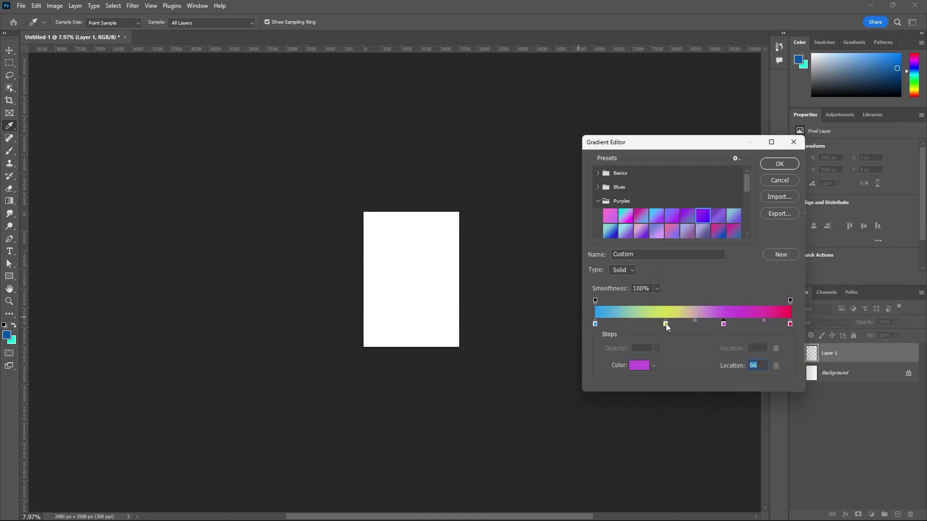
pyautogui.moveTo(665, 324); pyautogui.dragTo(646, 324)
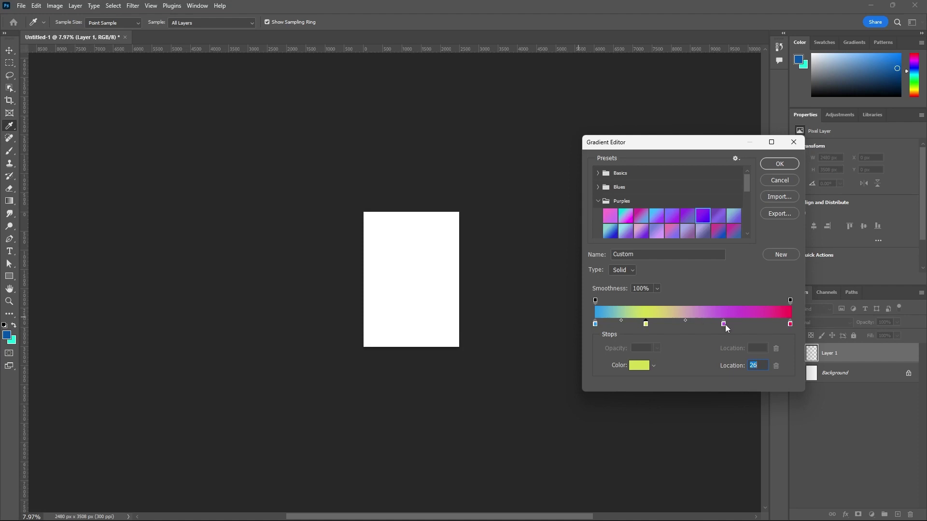
pyautogui.moveTo(722, 324)
pyautogui.mouseDown()
pyautogui.moveTo(700, 324)
pyautogui.moveTo(721, 324)
pyautogui.mouseUp()
pyautogui.click(631, 271)
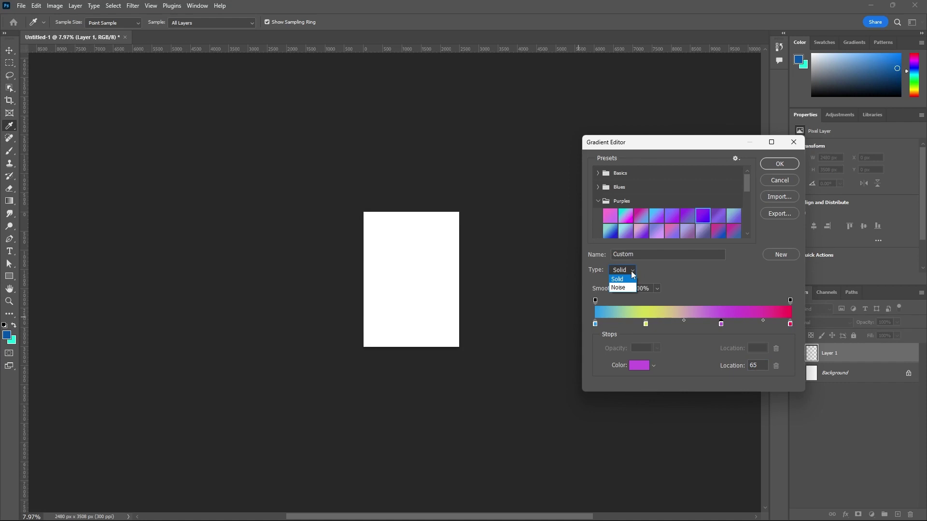
pyautogui.click(619, 288)
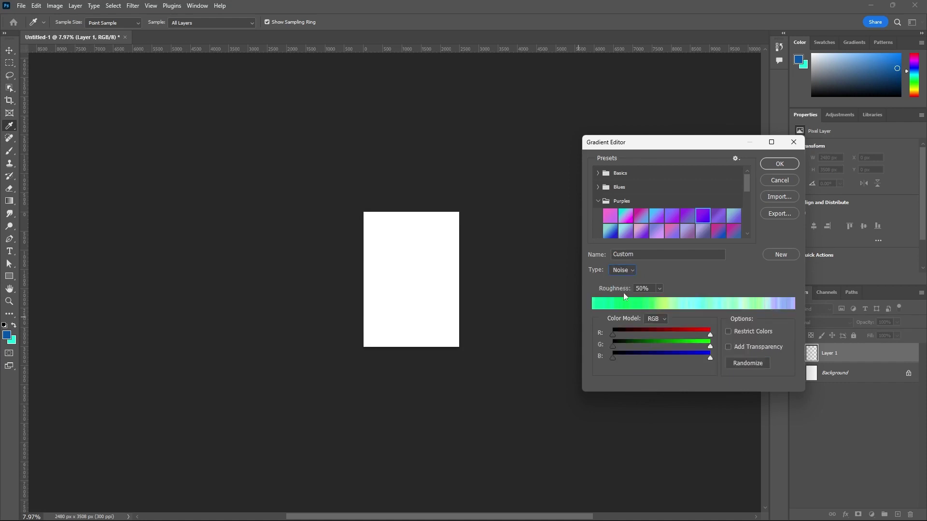
pyautogui.click(659, 288)
pyautogui.moveTo(660, 298)
pyautogui.mouseDown()
pyautogui.moveTo(685, 303)
pyautogui.moveTo(662, 305)
pyautogui.mouseUp()
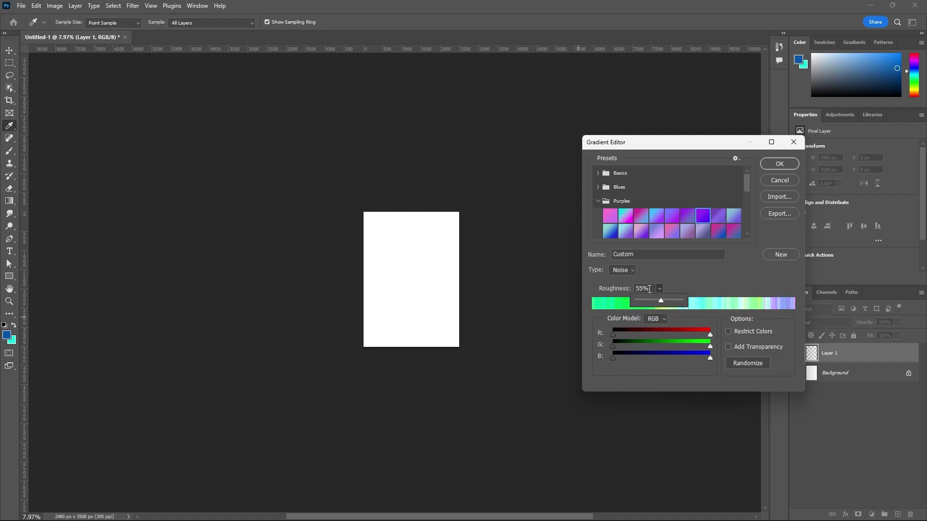
pyautogui.click(649, 289)
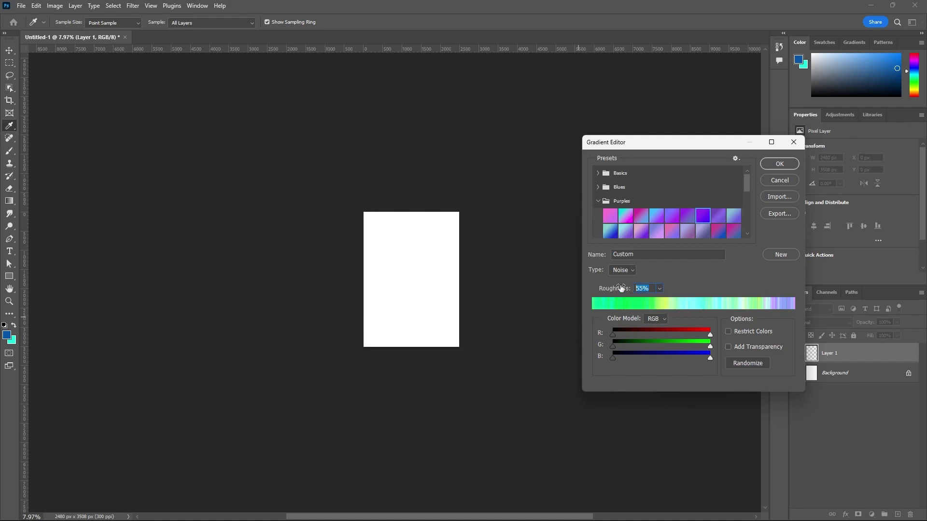
pyautogui.write('50')
pyautogui.press('Return')
pyautogui.click(633, 271)
pyautogui.click(618, 279)
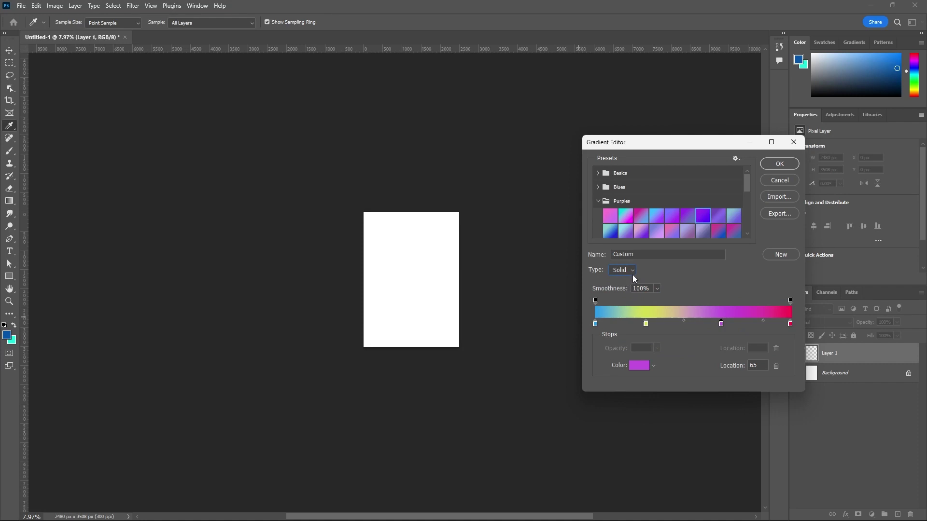
# Step: Try lowering the gradient smoothness, leaving it at 100%
pyautogui.click(633, 271)
pyautogui.click(646, 324)
pyautogui.click(657, 288)
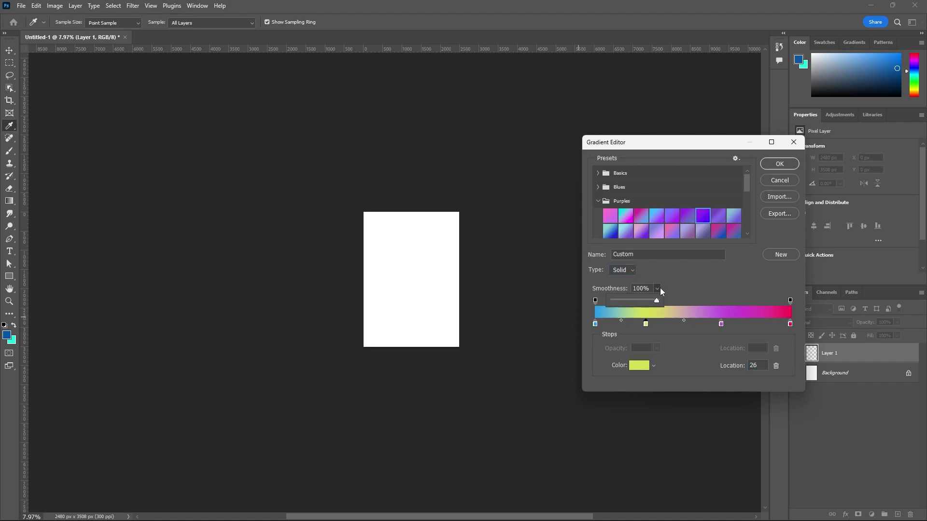
pyautogui.moveTo(657, 300); pyautogui.dragTo(702, 313)
pyautogui.click(698, 294)
# Step: Delete the purple stop, then add and spread several new purple stops along the gradient
pyautogui.moveTo(720, 324)
pyautogui.mouseDown()
pyautogui.moveTo(743, 325)
pyautogui.moveTo(713, 327)
pyautogui.moveTo(740, 329)
pyautogui.moveTo(724, 324)
pyautogui.mouseUp()
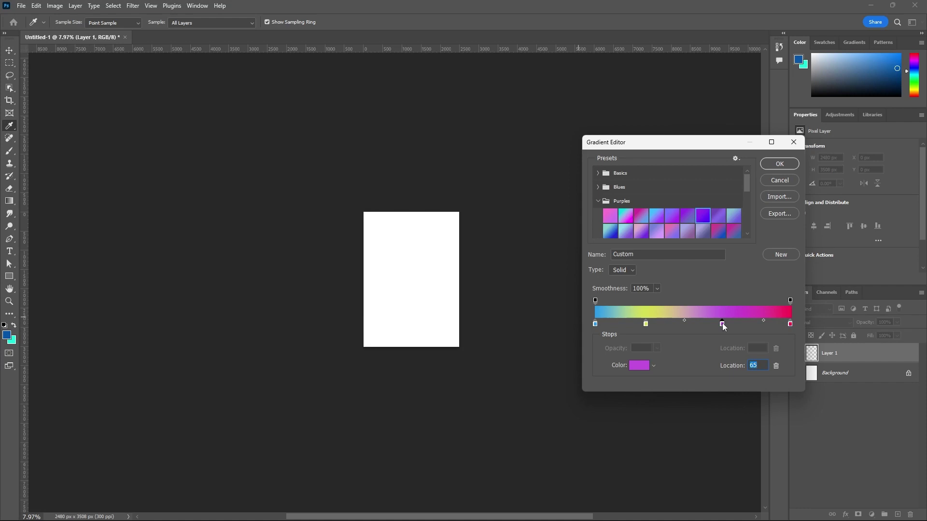
pyautogui.click(775, 366)
pyautogui.moveTo(679, 324); pyautogui.dragTo(713, 326)
pyautogui.click(692, 324)
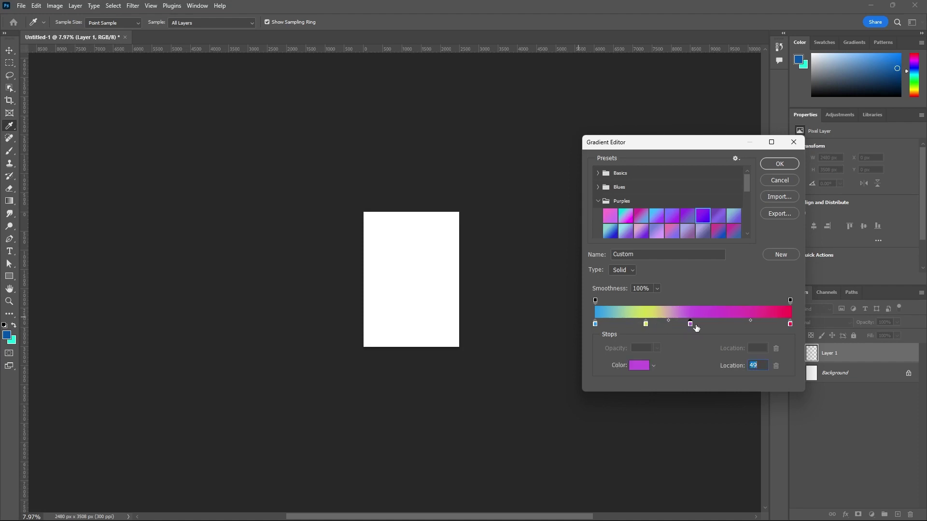
pyautogui.click(714, 324)
pyautogui.click(673, 324)
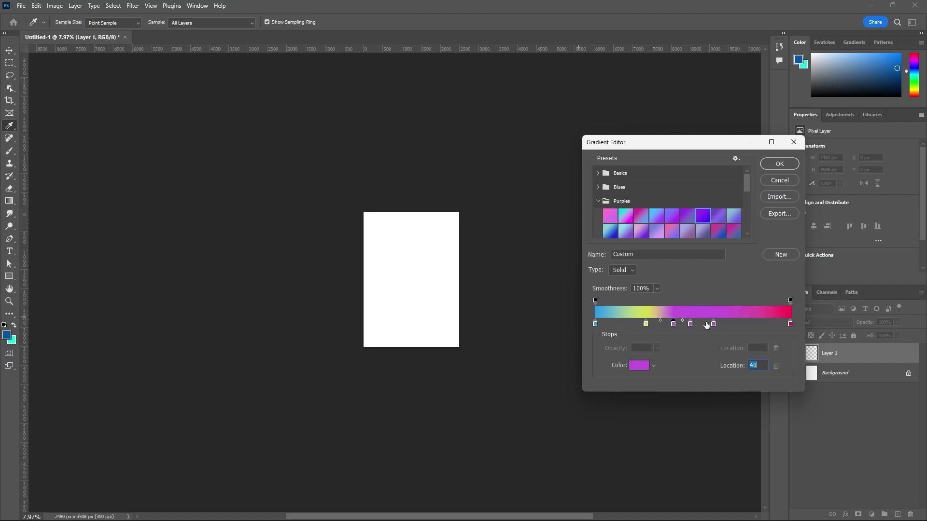
pyautogui.moveTo(715, 326); pyautogui.dragTo(657, 327)
# Step: Delete the extra purple stops and move the yellow-green stop to the centre near 50
pyautogui.click(776, 365)
pyautogui.click(673, 324)
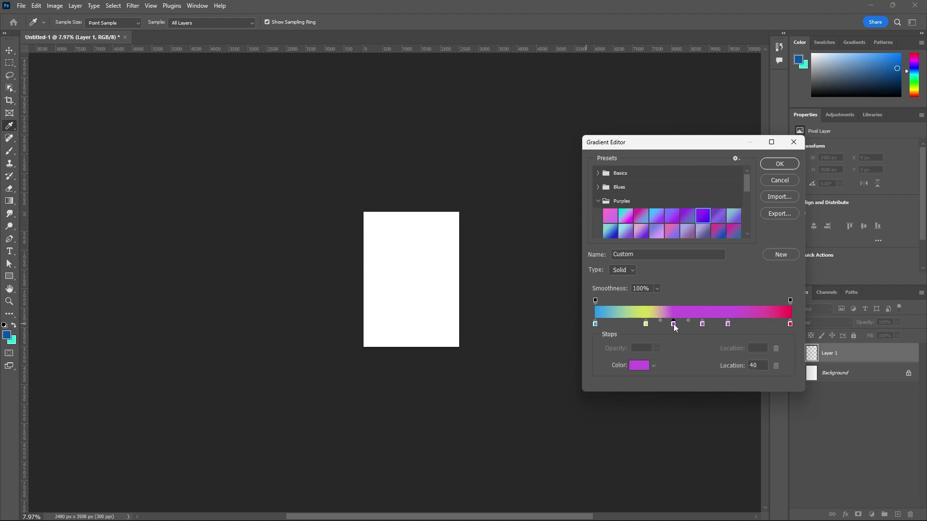
pyautogui.click(776, 366)
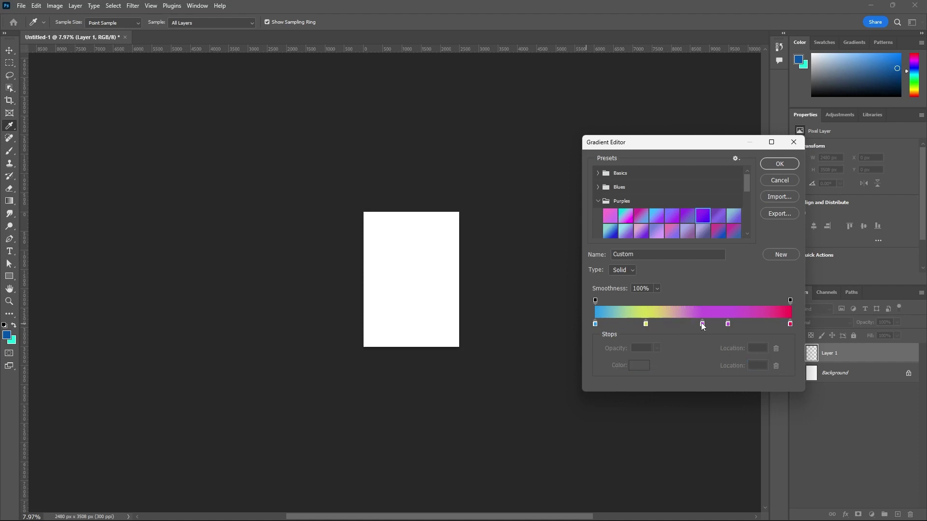
pyautogui.moveTo(701, 325); pyautogui.dragTo(729, 283)
pyautogui.moveTo(646, 323); pyautogui.dragTo(692, 326)
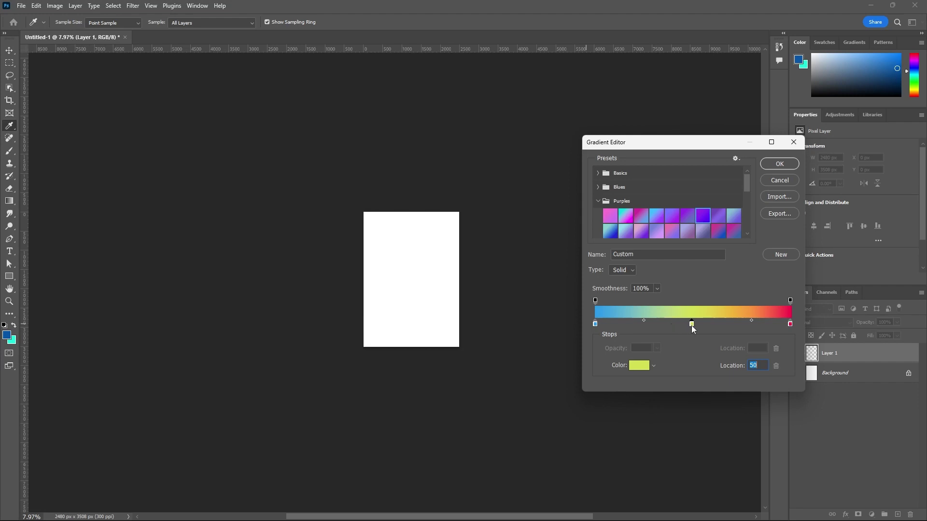
# Step: Add a middle opacity stop, test transparency, restore 100% and place it at 55
pyautogui.click(679, 302)
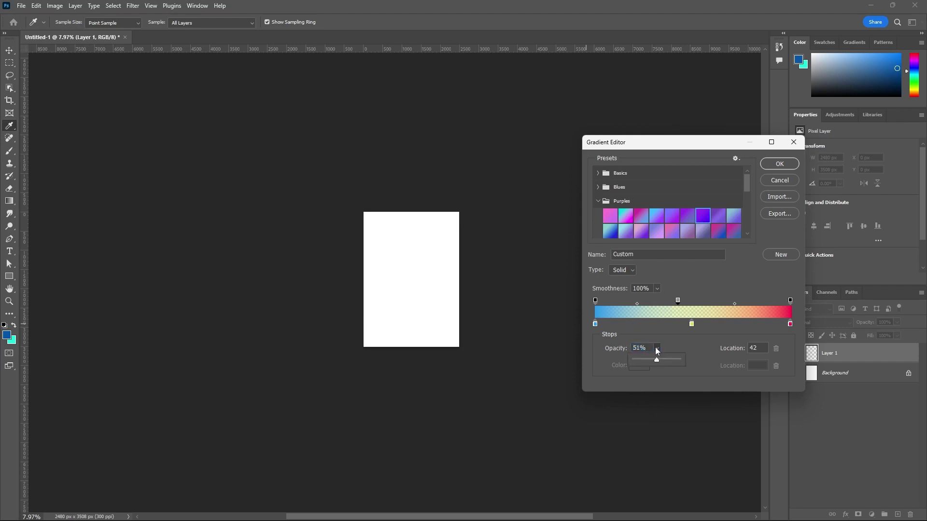
pyautogui.moveTo(657, 360); pyautogui.dragTo(734, 367)
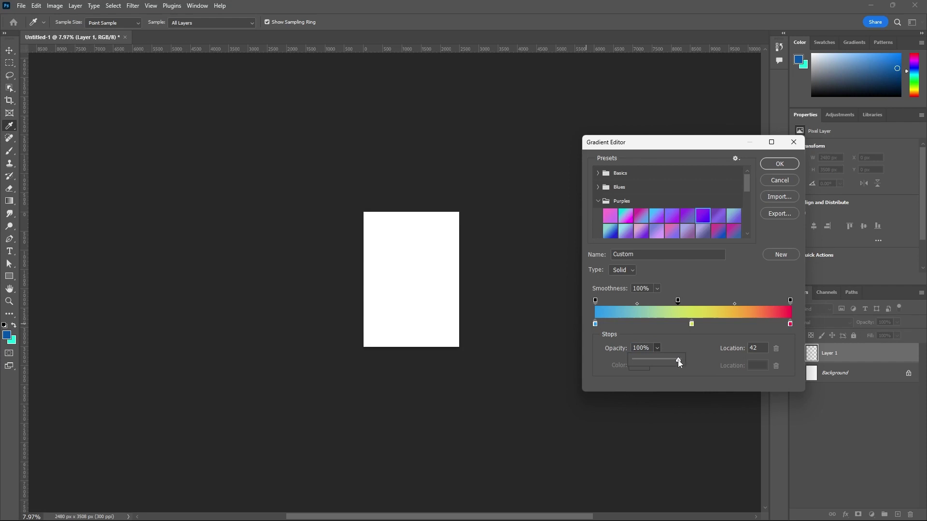
pyautogui.moveTo(679, 361); pyautogui.dragTo(655, 367)
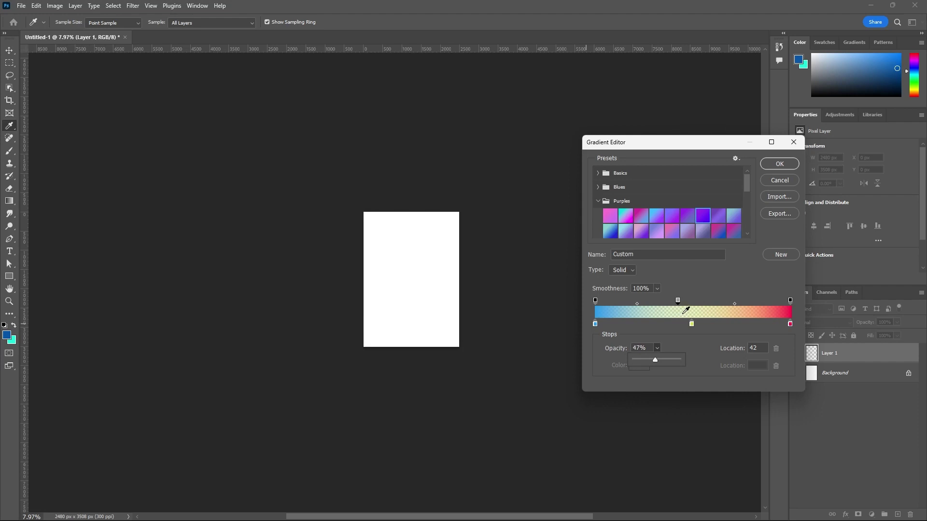
pyautogui.moveTo(655, 360); pyautogui.dragTo(678, 360)
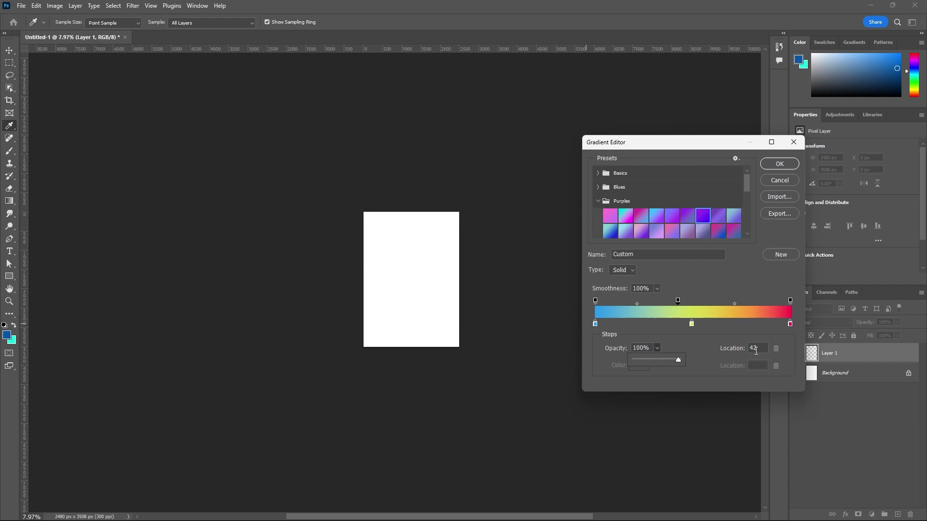
pyautogui.moveTo(678, 301)
pyautogui.mouseDown()
pyautogui.moveTo(703, 307)
pyautogui.moveTo(678, 303)
pyautogui.mouseUp()
# Step: Add an opacity stop at 70, delete both extra opacity stops, and move the yellow stop to 55%
pyautogui.click(723, 302)
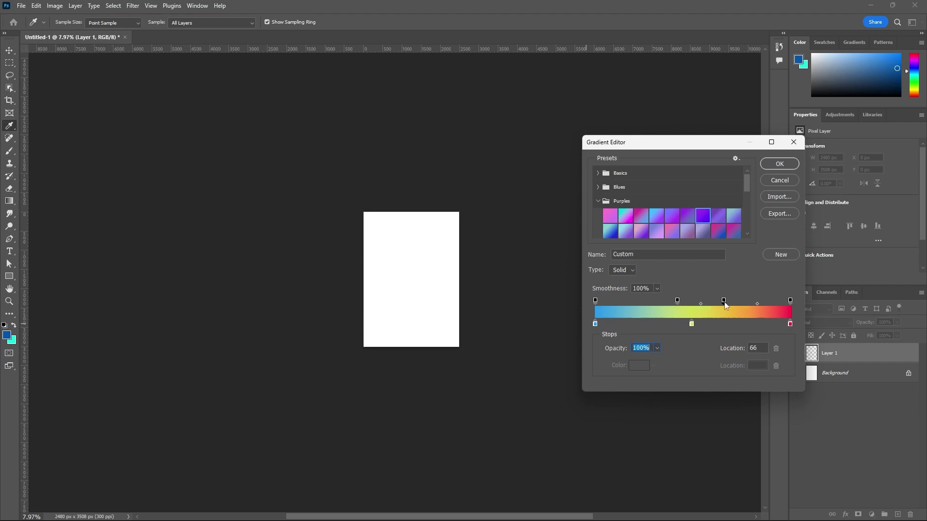
pyautogui.click(756, 347)
pyautogui.write('70')
pyautogui.click(732, 301)
pyautogui.click(776, 349)
pyautogui.click(677, 301)
pyautogui.click(776, 348)
pyautogui.moveTo(691, 324); pyautogui.dragTo(703, 324)
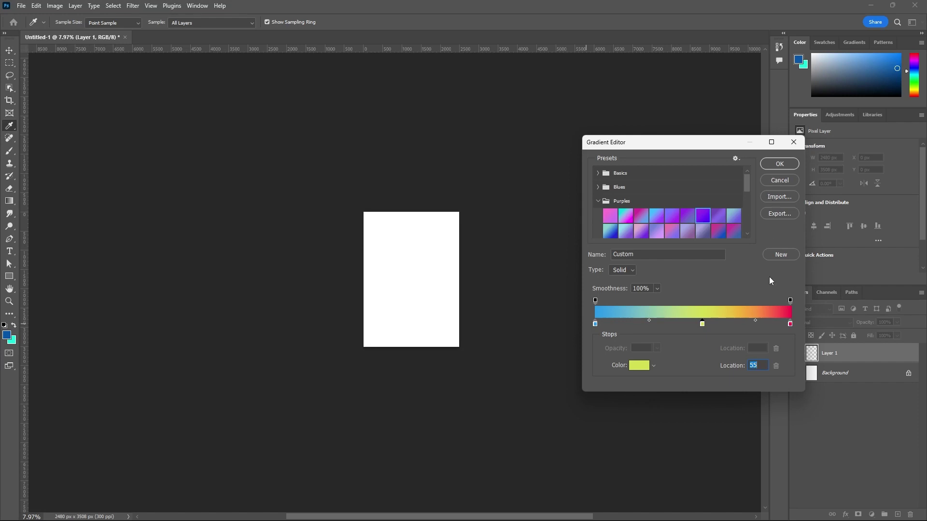
# Step: Save the rainbow gradient as a Custom preset, then delete that preset from Neutrals
pyautogui.click(779, 253)
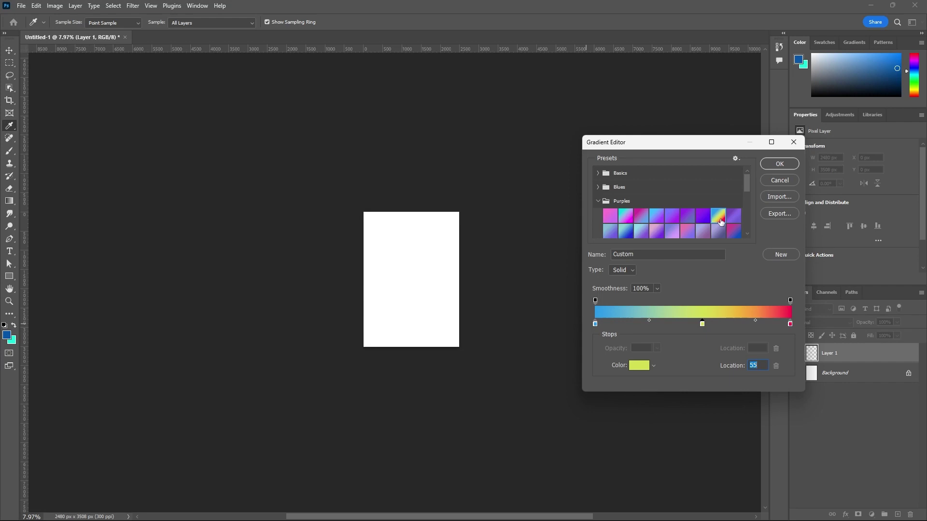
pyautogui.click(776, 367)
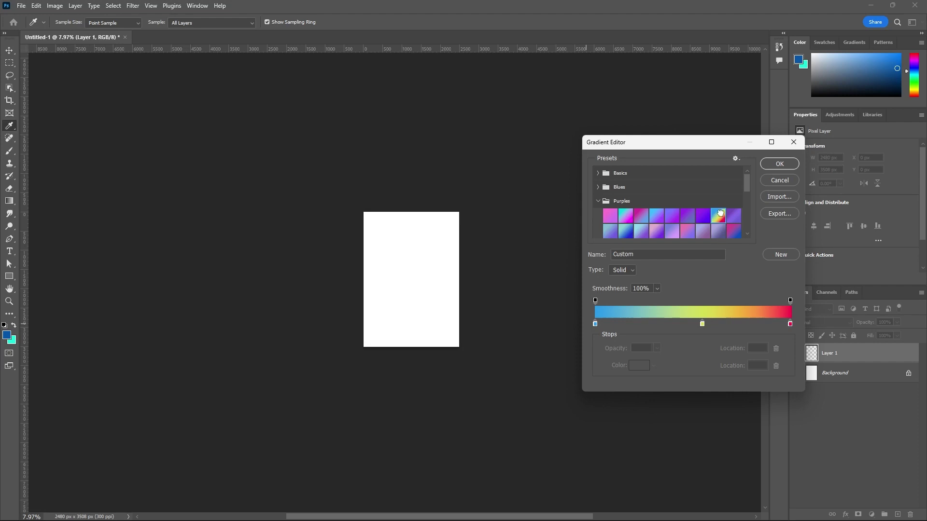
pyautogui.click(785, 258)
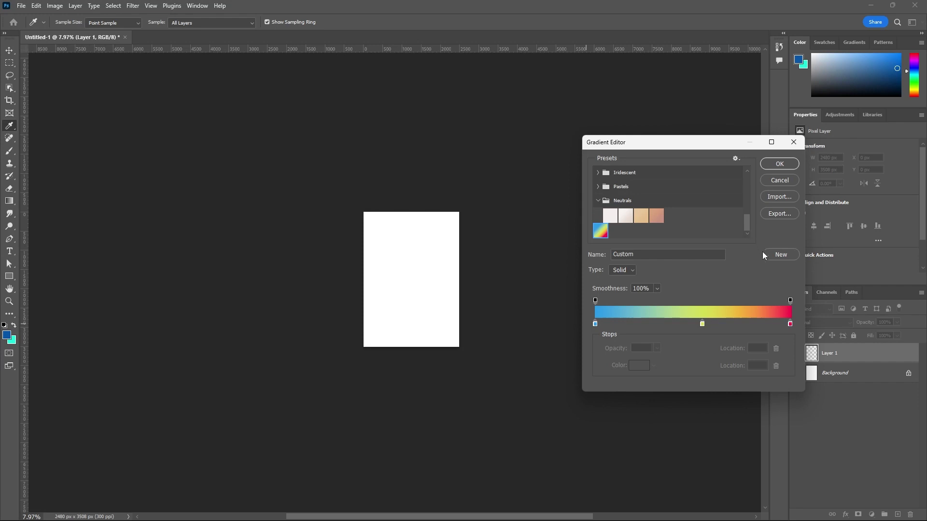
pyautogui.rightClick(602, 234)
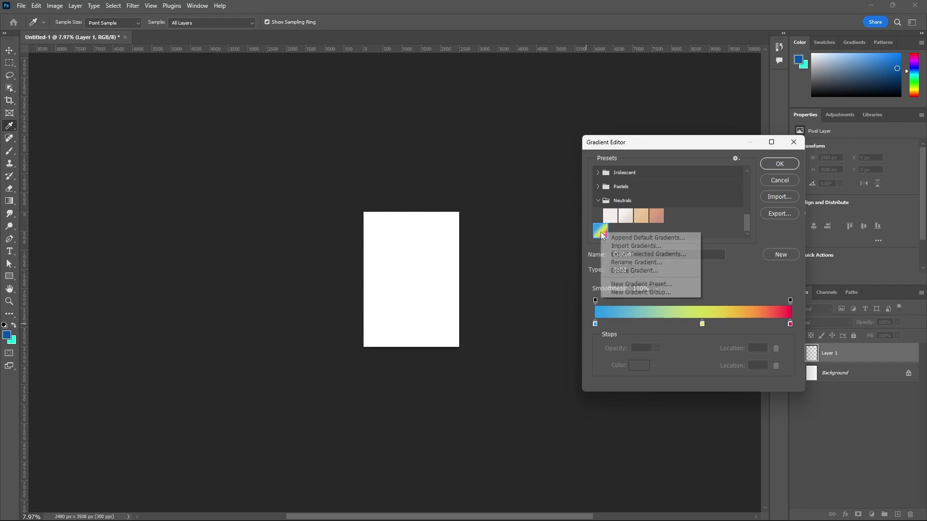
pyautogui.click(623, 271)
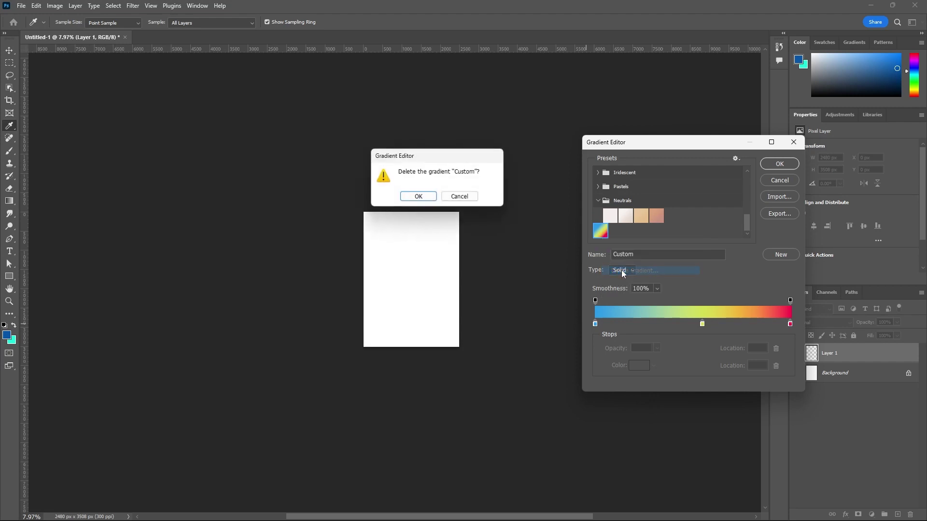
pyautogui.click(418, 197)
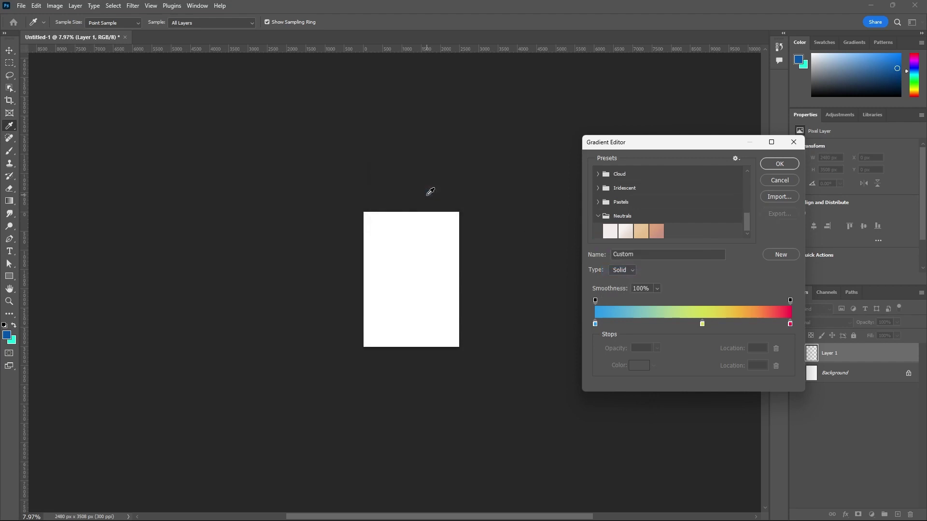
pyautogui.click(598, 219)
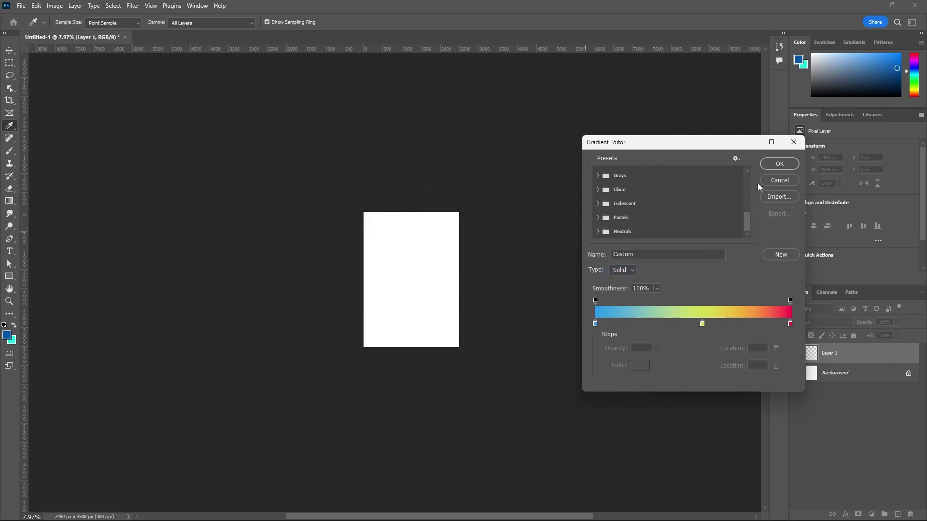
# Step: Paint Layer 1 with Multiply-mode rainbow gradients, ending with a diagonal from upper right to lower left
pyautogui.click(779, 164)
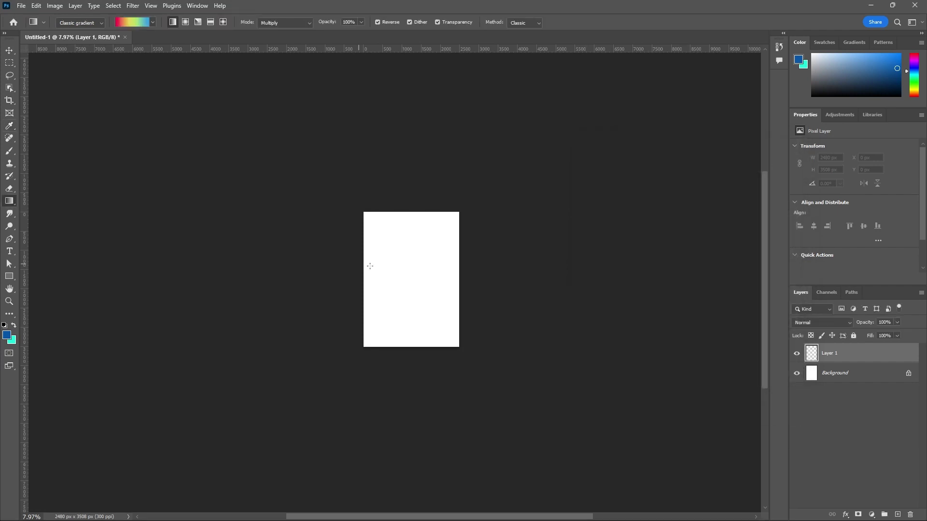
pyautogui.scroll(2, 374, 259)
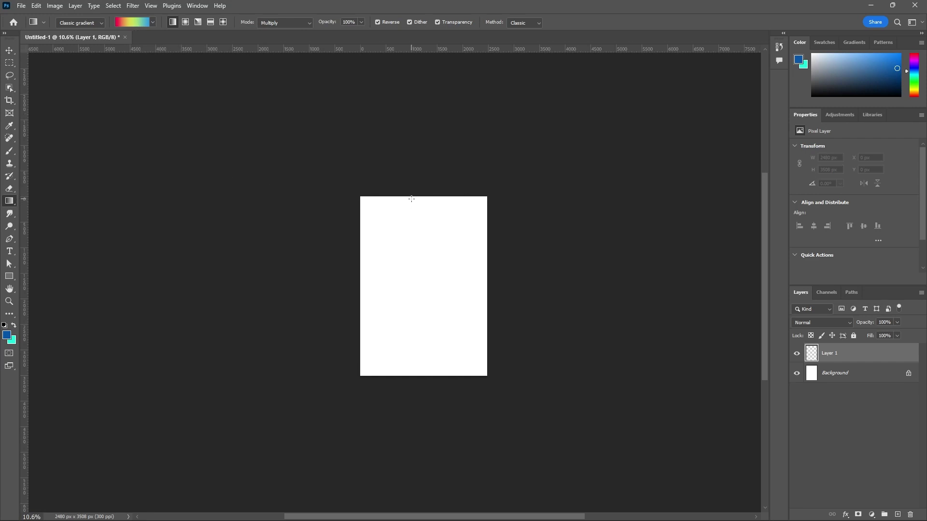
pyautogui.moveTo(412, 199); pyautogui.dragTo(402, 327)
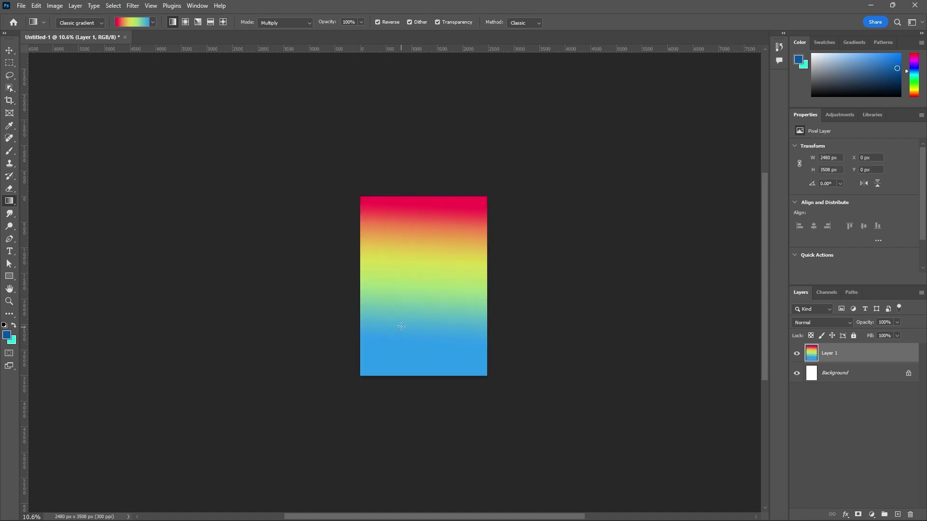
pyautogui.moveTo(360, 291); pyautogui.dragTo(363, 314)
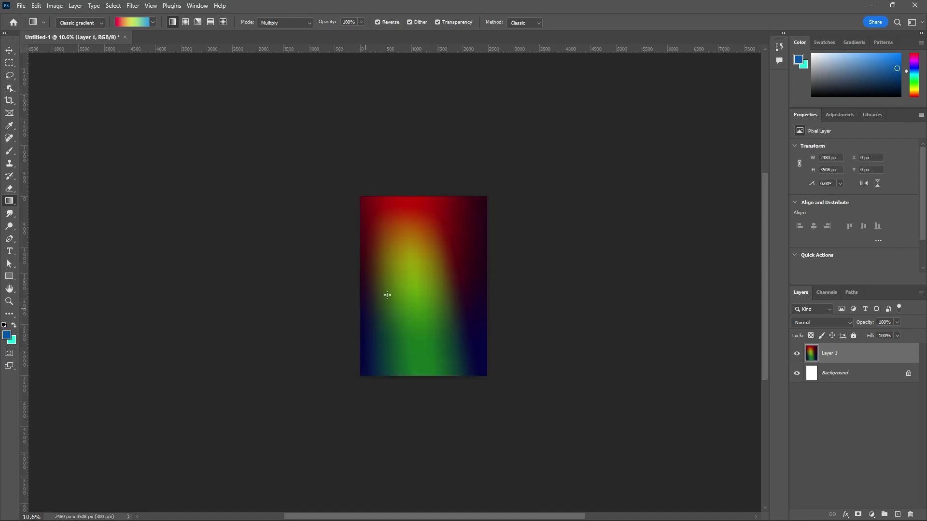
pyautogui.moveTo(461, 227); pyautogui.dragTo(417, 320)
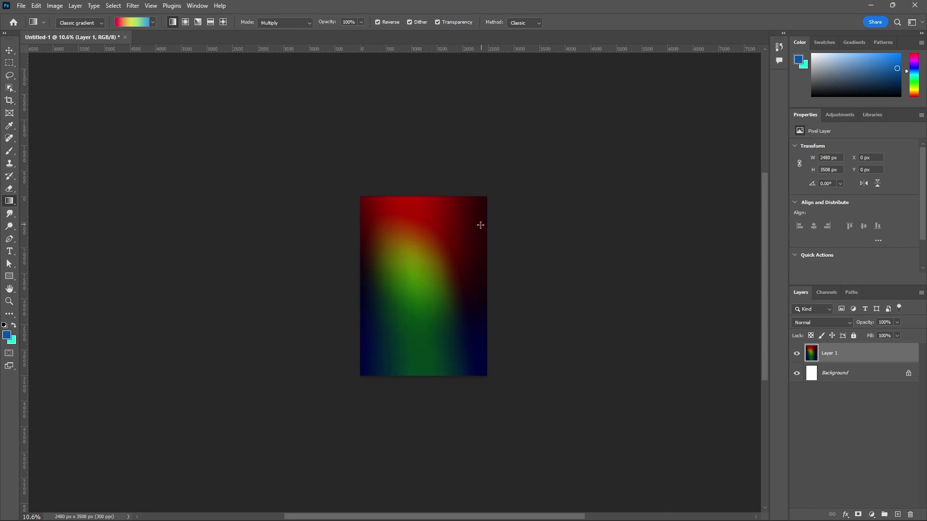
pyautogui.moveTo(465, 244); pyautogui.dragTo(404, 314)
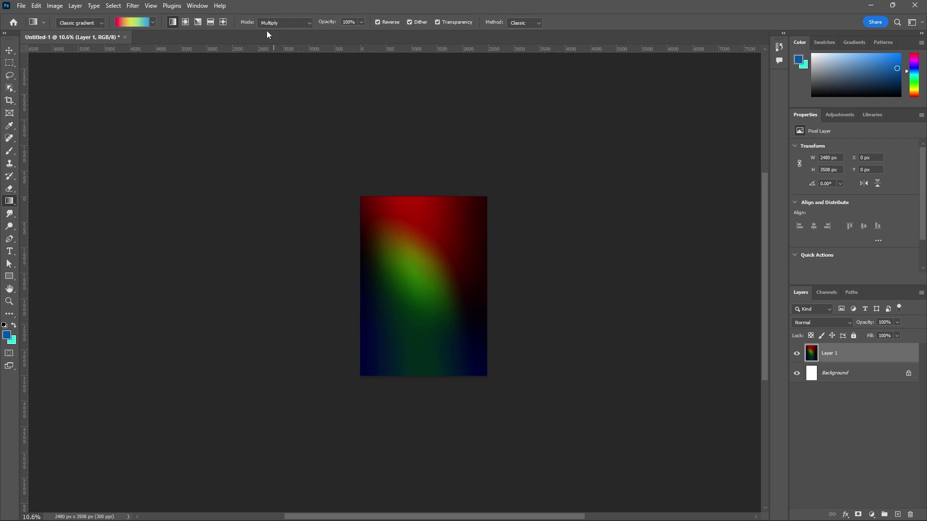
# Step: Set the gradient mode to Normal and redraw Layer 1 with diagonal and vertical rainbows
pyautogui.click(311, 23)
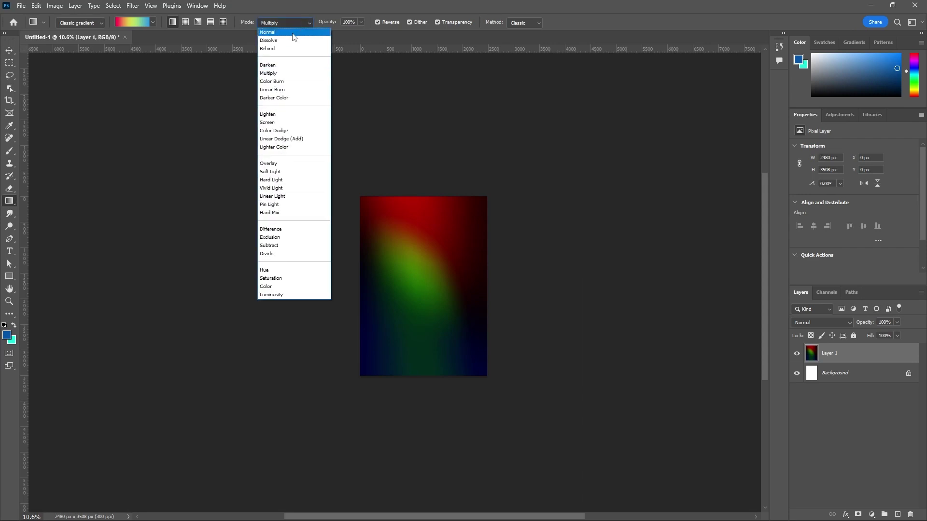
pyautogui.click(293, 33)
pyautogui.moveTo(429, 201)
pyautogui.mouseDown()
pyautogui.moveTo(407, 303)
pyautogui.moveTo(496, 250)
pyautogui.mouseUp()
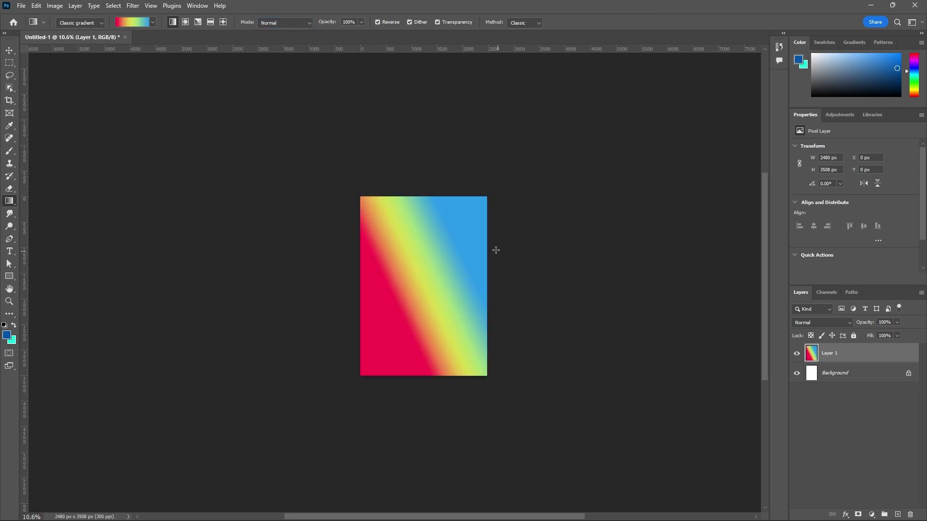
pyautogui.moveTo(434, 277); pyautogui.dragTo(407, 322)
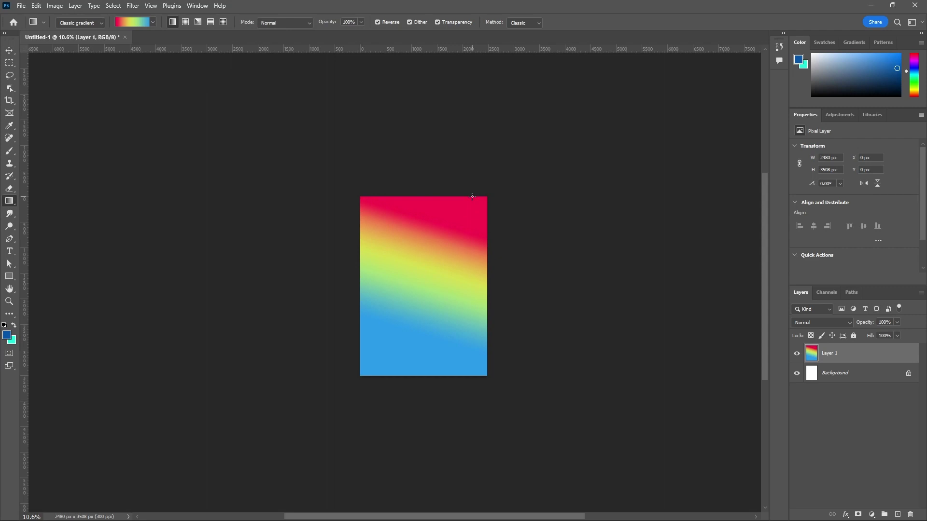
pyautogui.moveTo(472, 197); pyautogui.dragTo(458, 373)
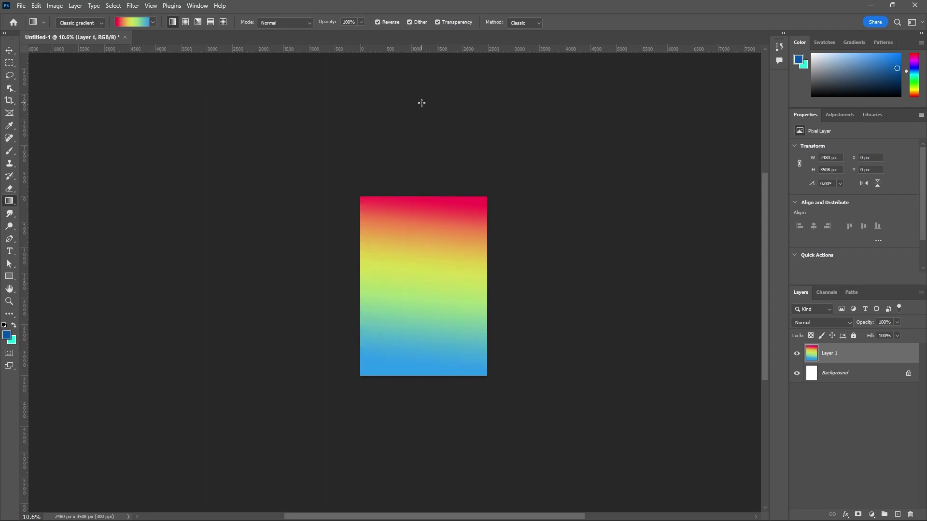
pyautogui.moveTo(421, 102); pyautogui.dragTo(406, 425)
# Step: Keep redrawing the Normal rainbow until it runs diagonally, blue at top and red below
pyautogui.moveTo(270, 285); pyautogui.dragTo(574, 289)
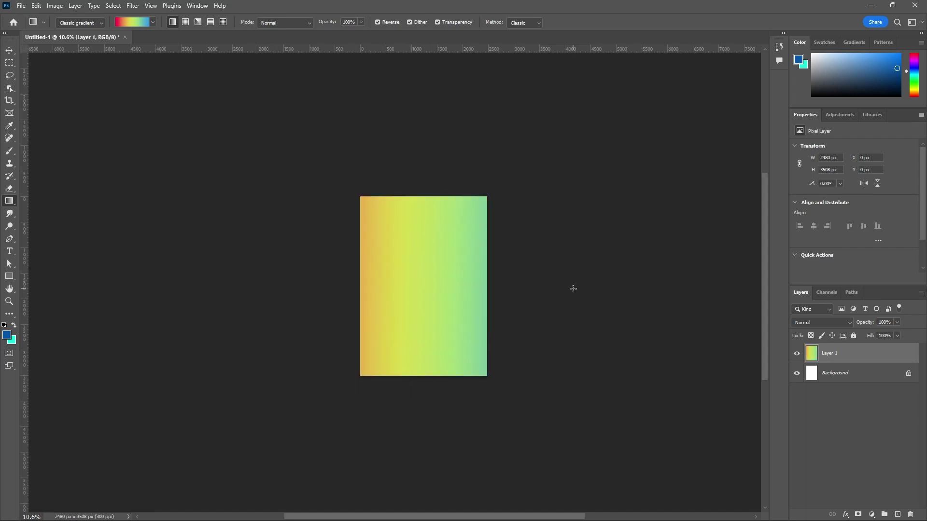
pyautogui.hotkey('ctrl', 'z')
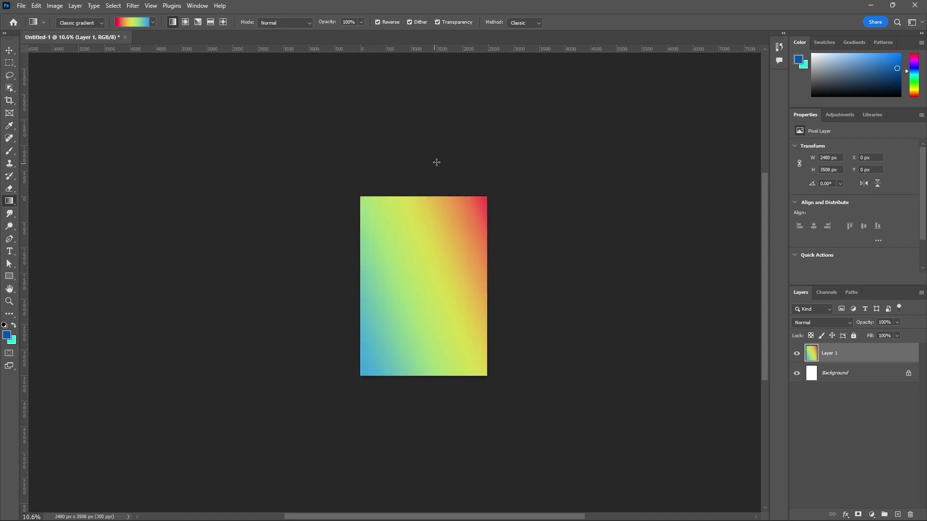
pyautogui.moveTo(436, 164); pyautogui.dragTo(420, 399)
pyautogui.moveTo(339, 335); pyautogui.dragTo(612, 236)
pyautogui.moveTo(567, 203)
pyautogui.mouseDown()
pyautogui.moveTo(490, 256)
pyautogui.moveTo(294, 341)
pyautogui.moveTo(584, 254)
pyautogui.mouseUp()
pyautogui.moveTo(547, 223); pyautogui.dragTo(541, 269)
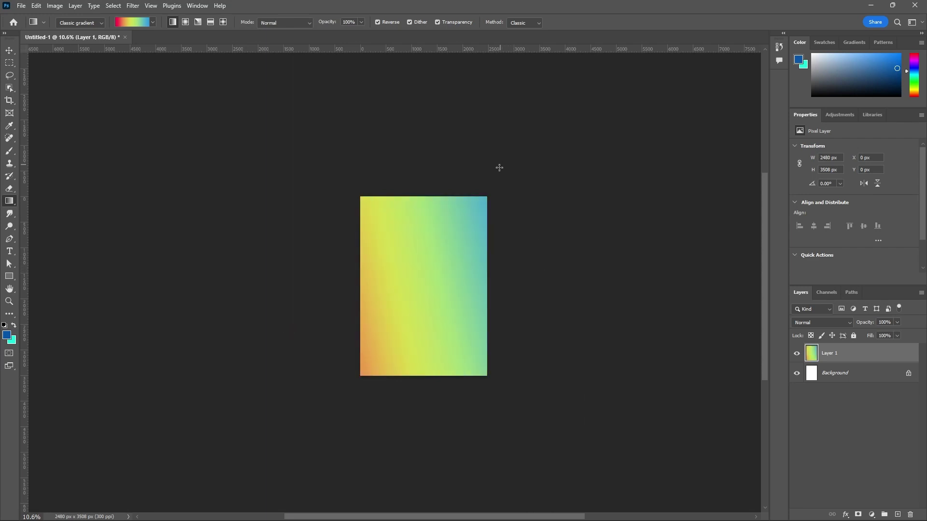
pyautogui.moveTo(497, 170); pyautogui.dragTo(340, 381)
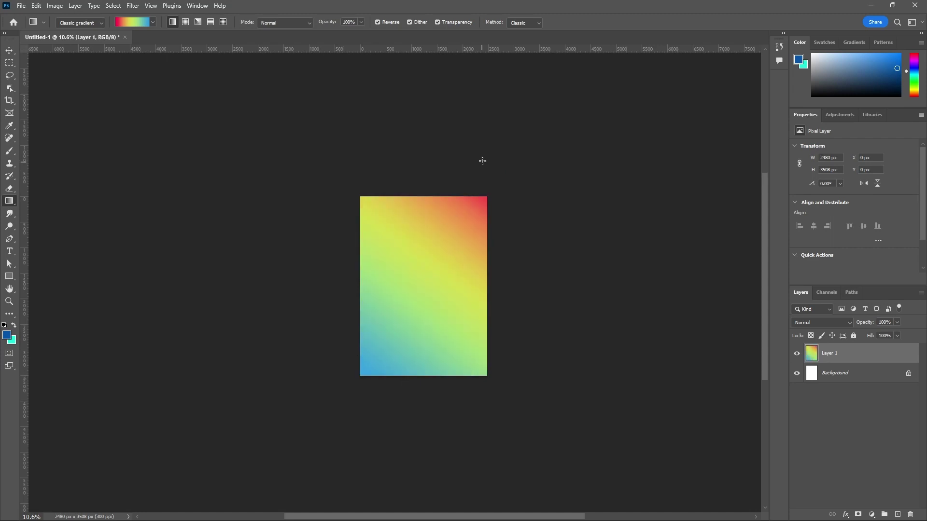
pyautogui.moveTo(420, 159); pyautogui.dragTo(420, 334)
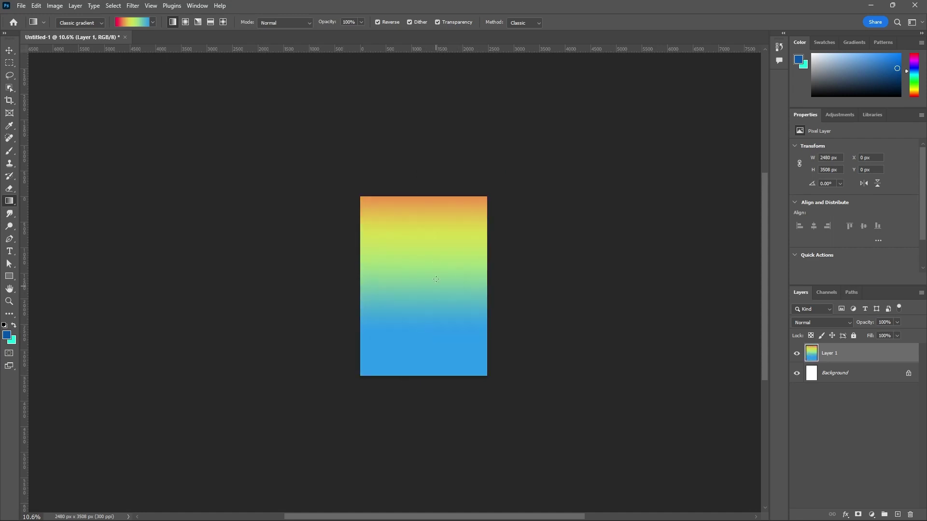
pyautogui.moveTo(435, 246); pyautogui.dragTo(465, 208)
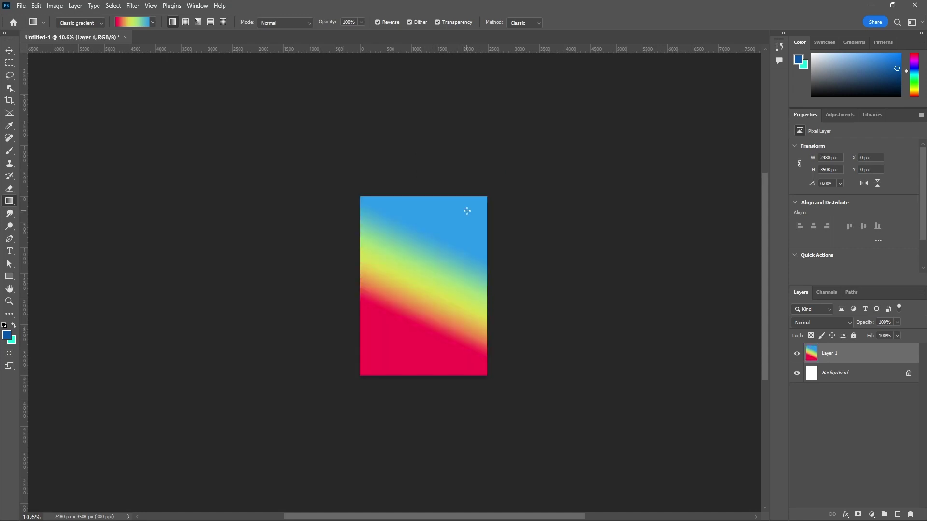
# Step: Try Lighten and Vivid Light gradient blend modes on Layer 1
pyautogui.click(309, 23)
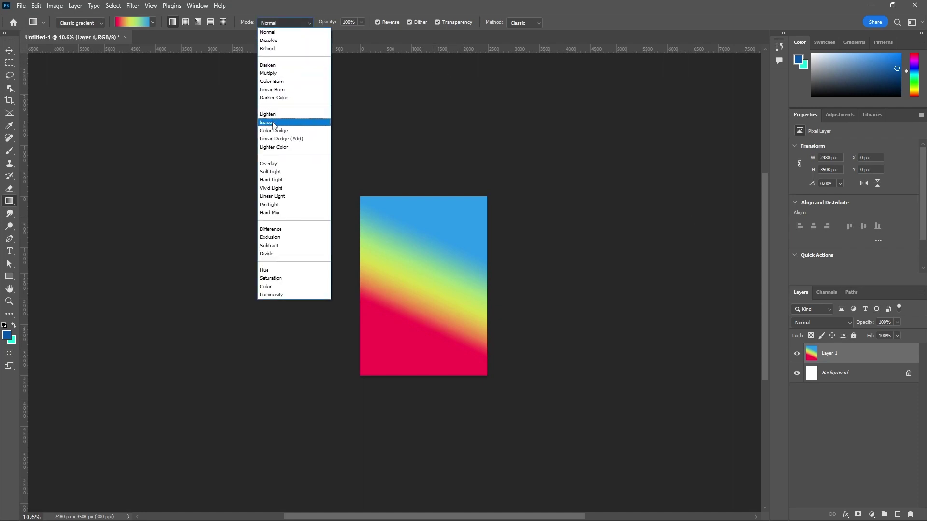
pyautogui.click(268, 114)
pyautogui.moveTo(403, 215); pyautogui.dragTo(470, 282)
pyautogui.click(308, 22)
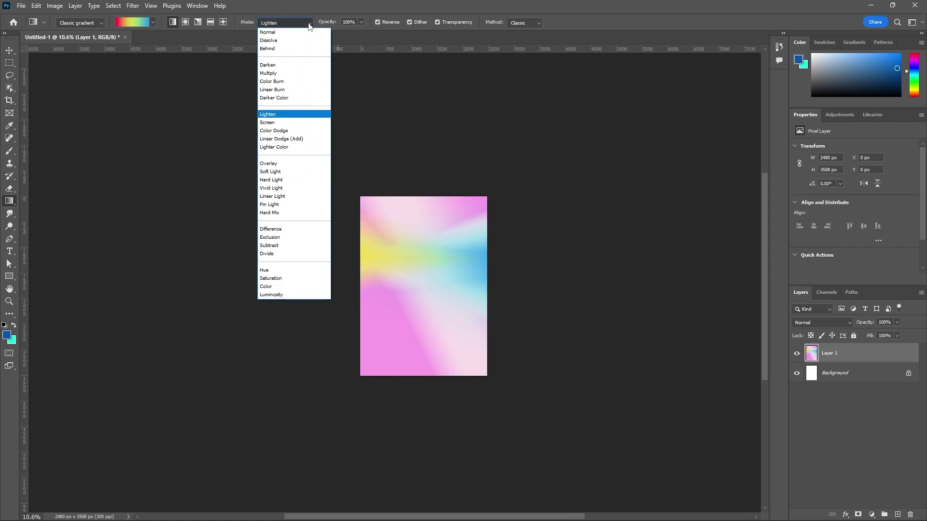
pyautogui.click(299, 188)
pyautogui.moveTo(393, 208); pyautogui.dragTo(447, 284)
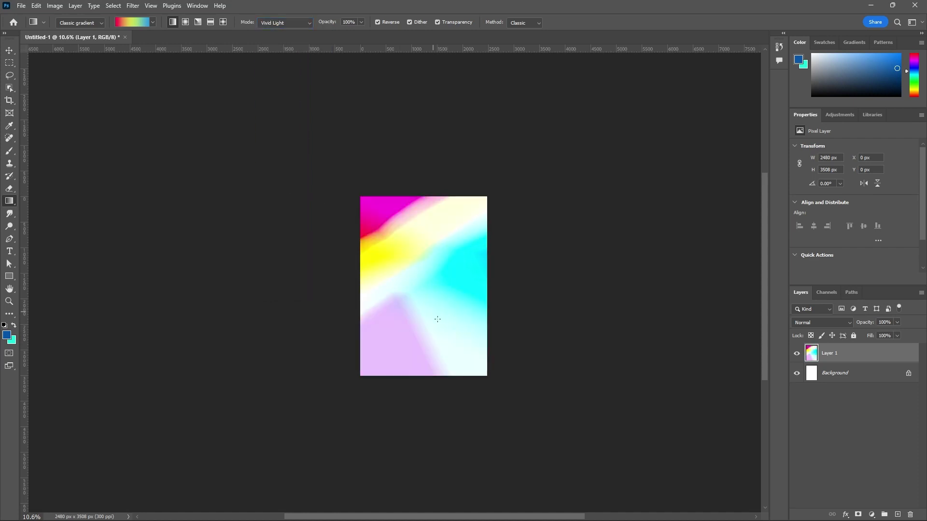
pyautogui.moveTo(437, 319); pyautogui.dragTo(430, 181)
# Step: Return to Normal mode and redraw the rainbow from bottom-left to top-right
pyautogui.click(308, 23)
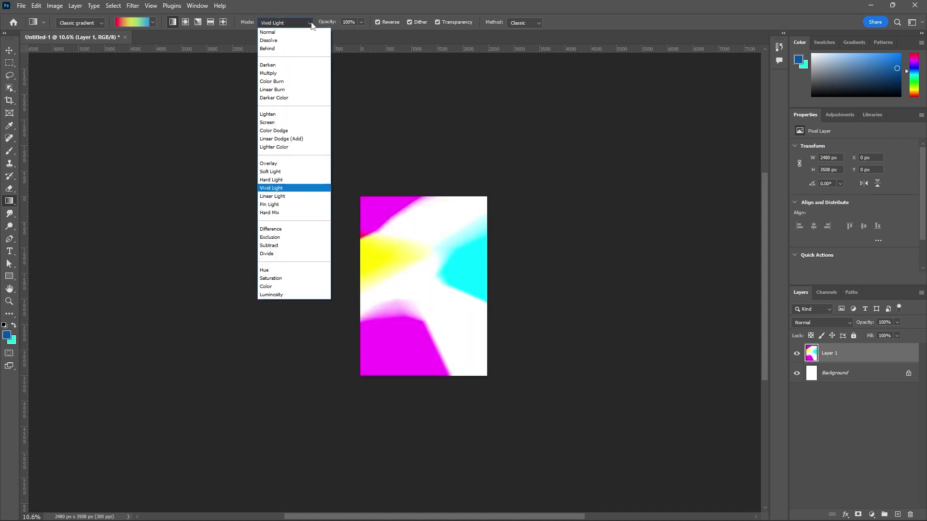
pyautogui.click(297, 31)
pyautogui.moveTo(440, 184); pyautogui.dragTo(434, 340)
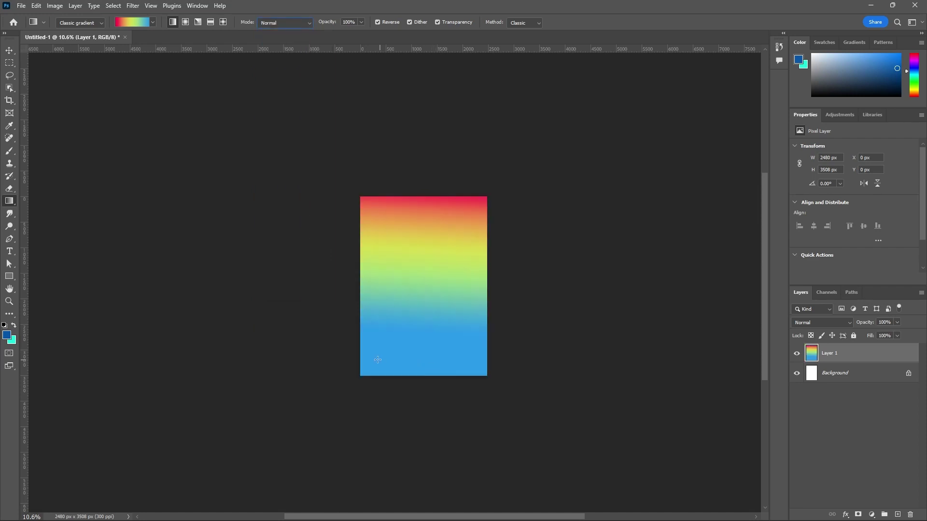
pyautogui.moveTo(372, 352); pyautogui.dragTo(492, 204)
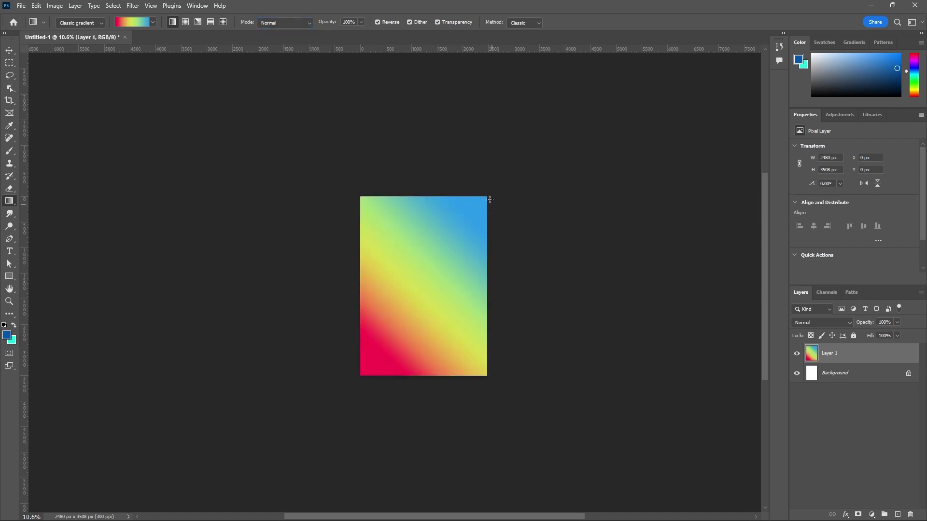
# Step: Draw translucent gradients at 47% opacity, then raise opacity back to 100%
pyautogui.click(362, 23)
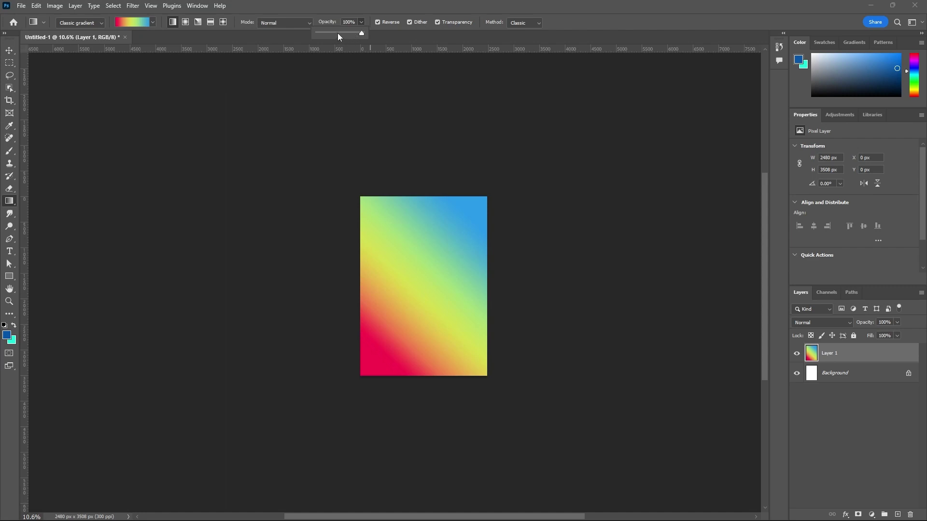
pyautogui.click(337, 33)
pyautogui.moveTo(397, 139); pyautogui.dragTo(448, 264)
pyautogui.moveTo(469, 230); pyautogui.dragTo(500, 171)
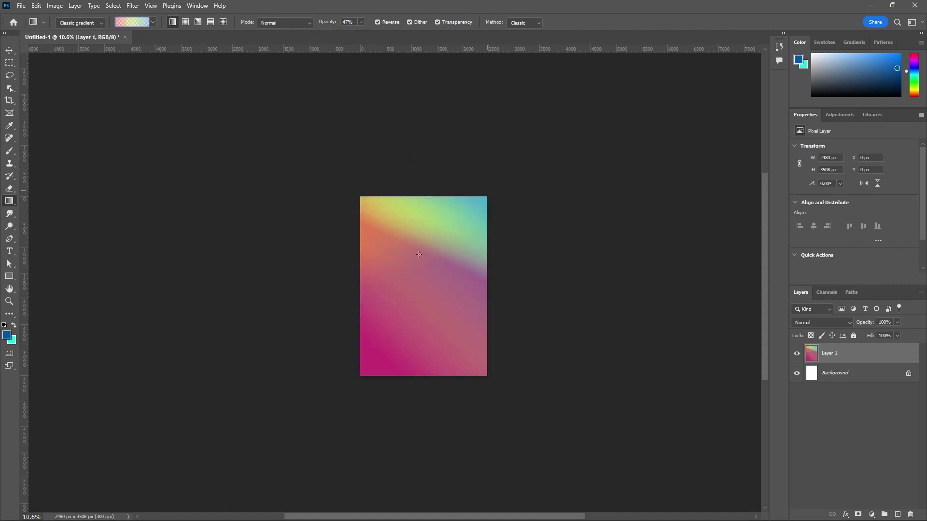
pyautogui.moveTo(360, 327)
pyautogui.mouseDown()
pyautogui.moveTo(348, 337)
pyautogui.moveTo(513, 216)
pyautogui.moveTo(349, 318)
pyautogui.mouseUp()
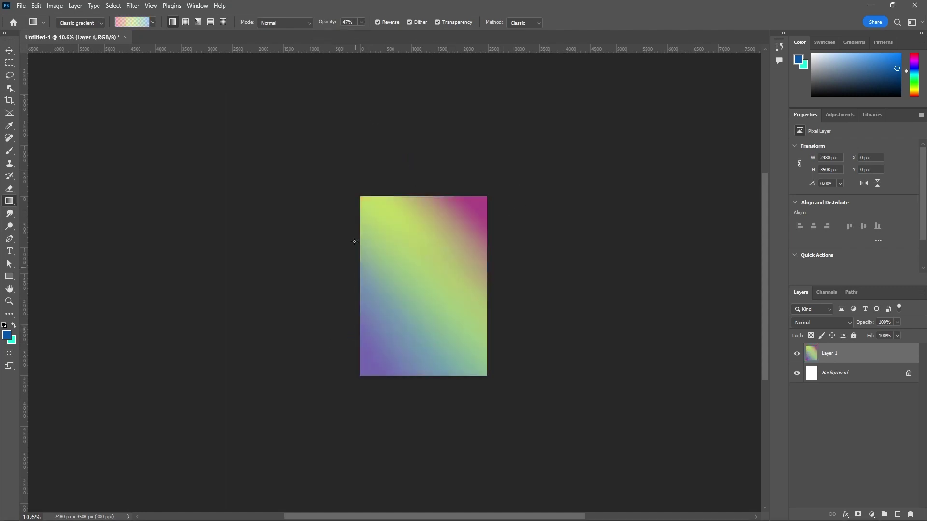
pyautogui.moveTo(364, 26); pyautogui.dragTo(438, 49)
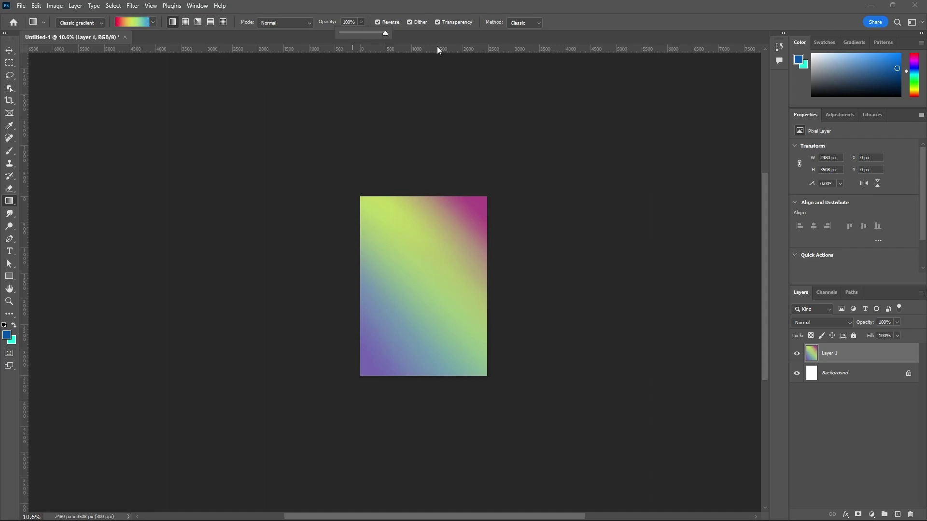
pyautogui.moveTo(445, 238); pyautogui.dragTo(389, 430)
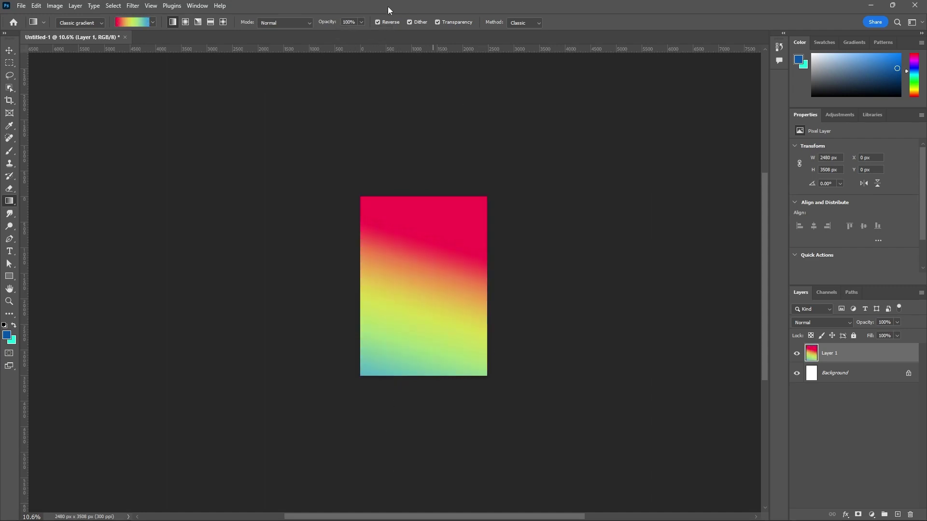
# Step: Untick Reverse and redraw the gradient diagonally with Linear interpolation
pyautogui.click(378, 22)
pyautogui.moveTo(442, 188); pyautogui.dragTo(455, 144)
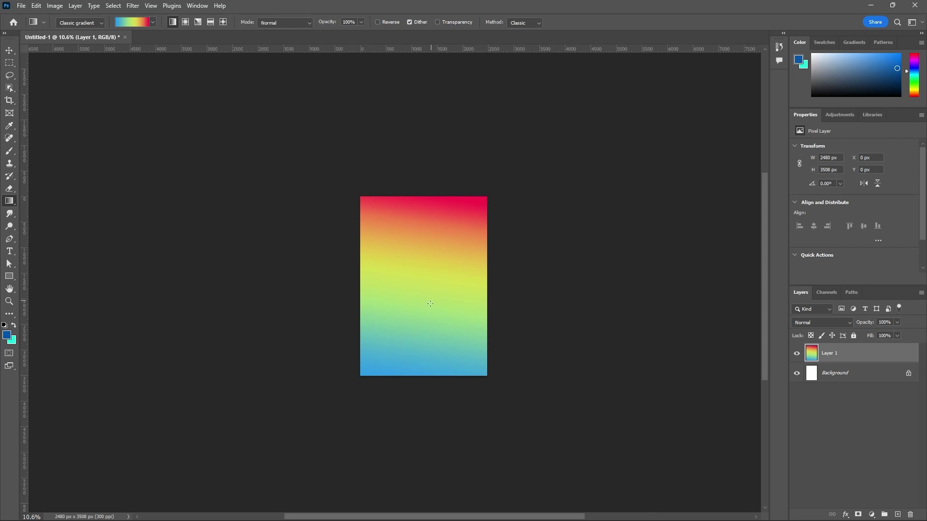
pyautogui.moveTo(464, 193); pyautogui.dragTo(492, 145)
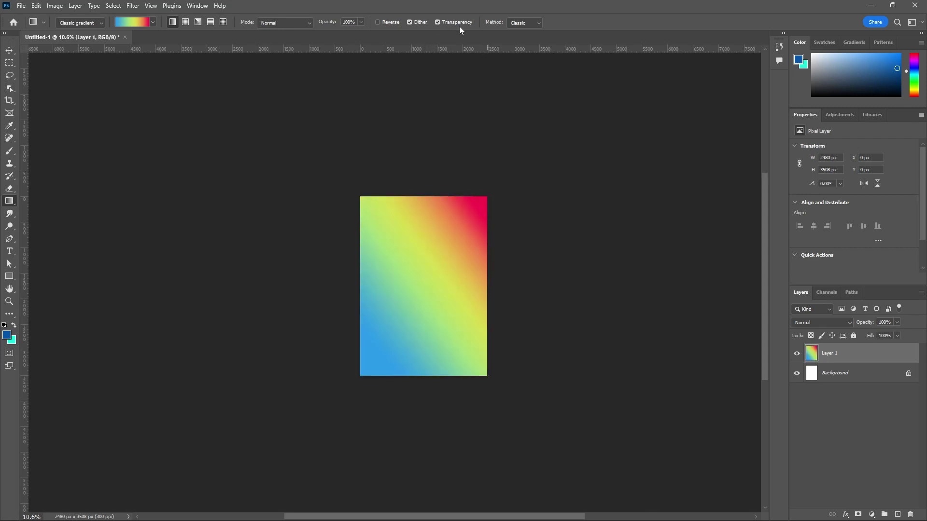
pyautogui.click(538, 26)
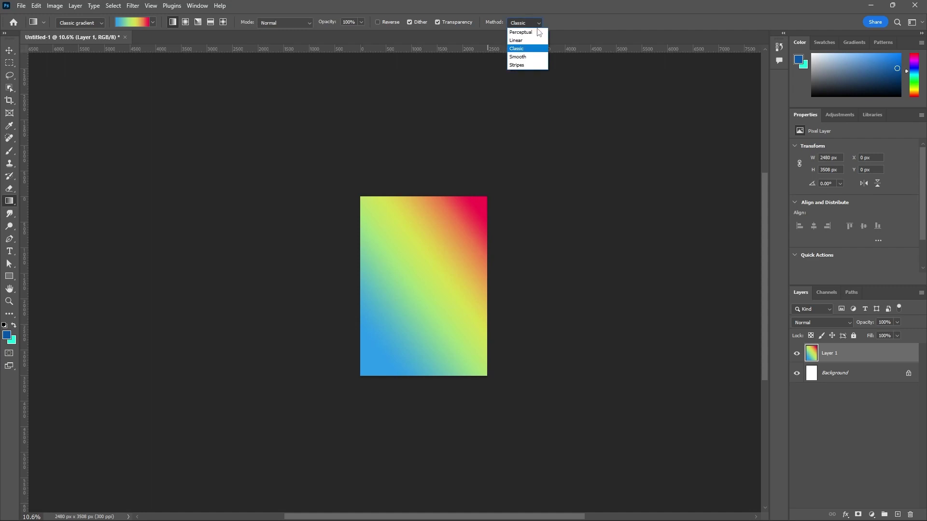
pyautogui.click(532, 43)
pyautogui.moveTo(507, 181); pyautogui.dragTo(447, 273)
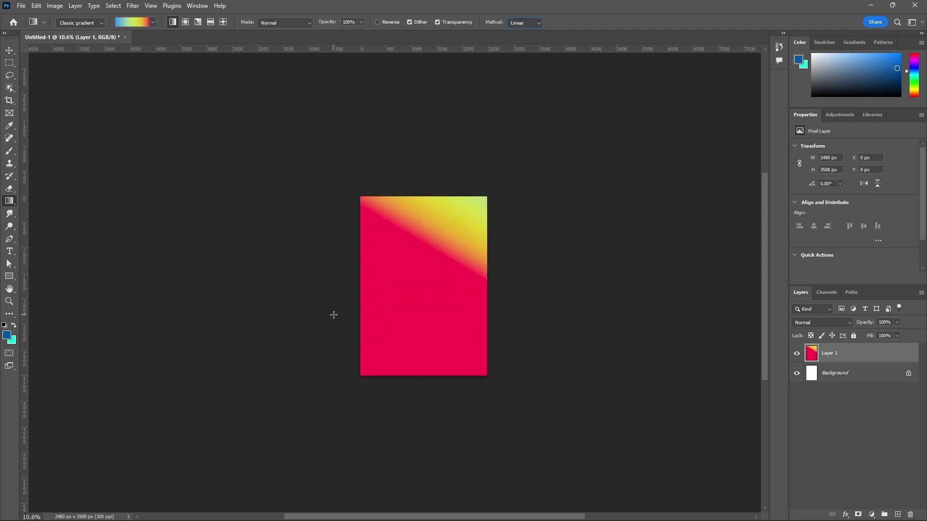
pyautogui.moveTo(333, 314); pyautogui.dragTo(553, 66)
# Step: Compare the Smooth and Stripes methods, then redraw in Linear with red at bottom-left
pyautogui.click(534, 22)
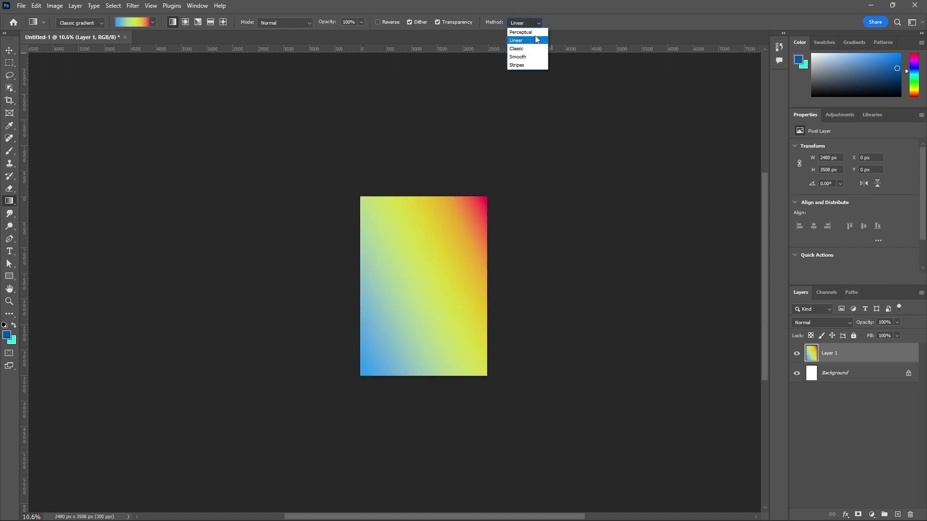
pyautogui.click(524, 60)
pyautogui.moveTo(507, 135); pyautogui.dragTo(451, 242)
pyautogui.moveTo(342, 375); pyautogui.dragTo(506, 157)
pyautogui.click(530, 22)
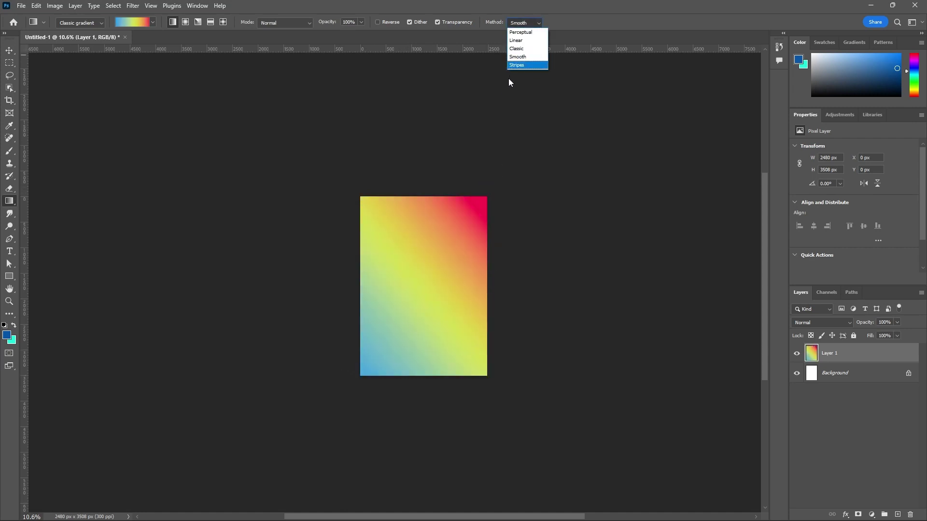
pyautogui.click(516, 68)
pyautogui.moveTo(486, 174); pyautogui.dragTo(522, 202)
pyautogui.click(533, 26)
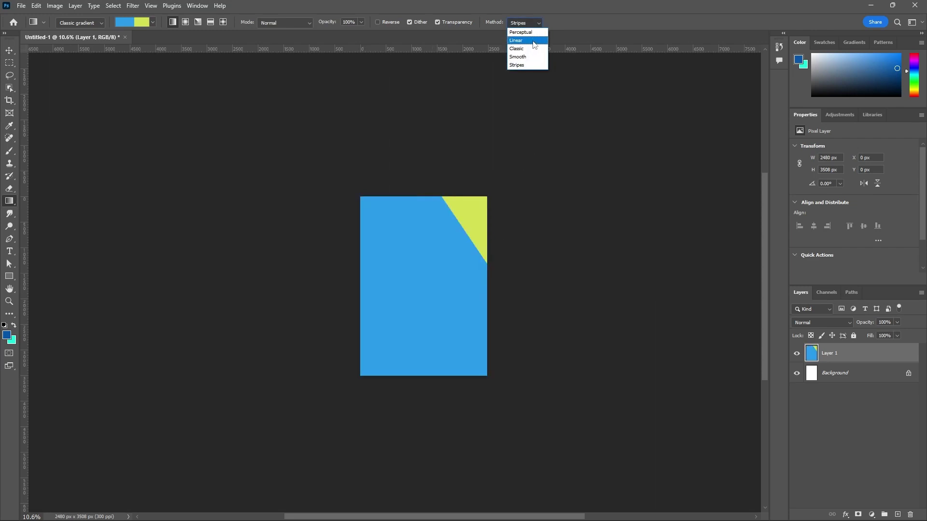
pyautogui.click(531, 41)
pyautogui.moveTo(508, 116); pyautogui.dragTo(383, 346)
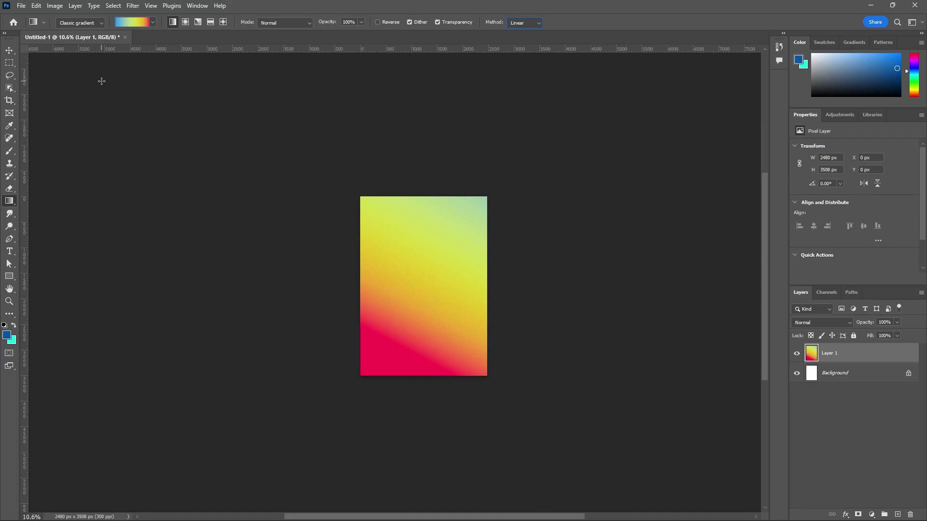
# Step: Switch from the Gradient tool to the Paint Bucket Tool
pyautogui.rightClick(13, 201)
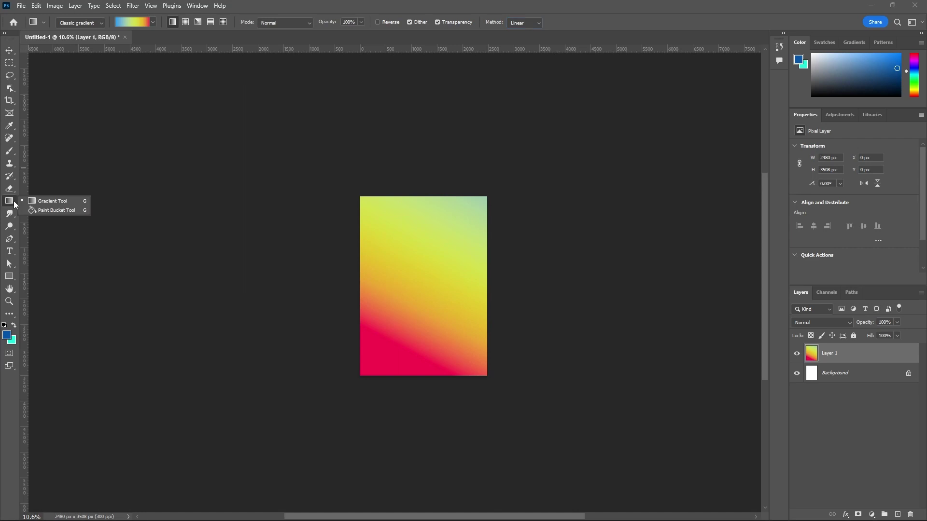
pyautogui.click(59, 210)
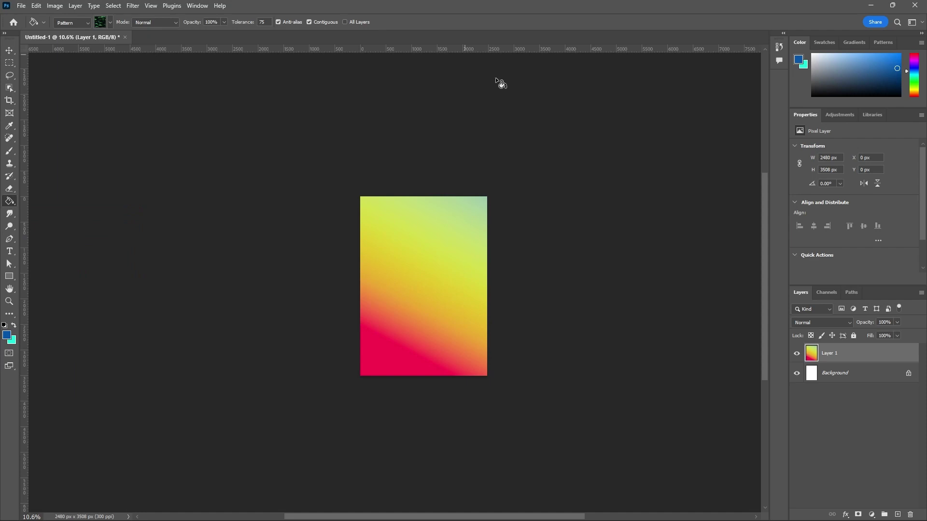
# Step: Create Layer 2, hide Layer 1, and bucket-fill Layer 2 with the leaf pattern
pyautogui.click(898, 515)
pyautogui.click(797, 375)
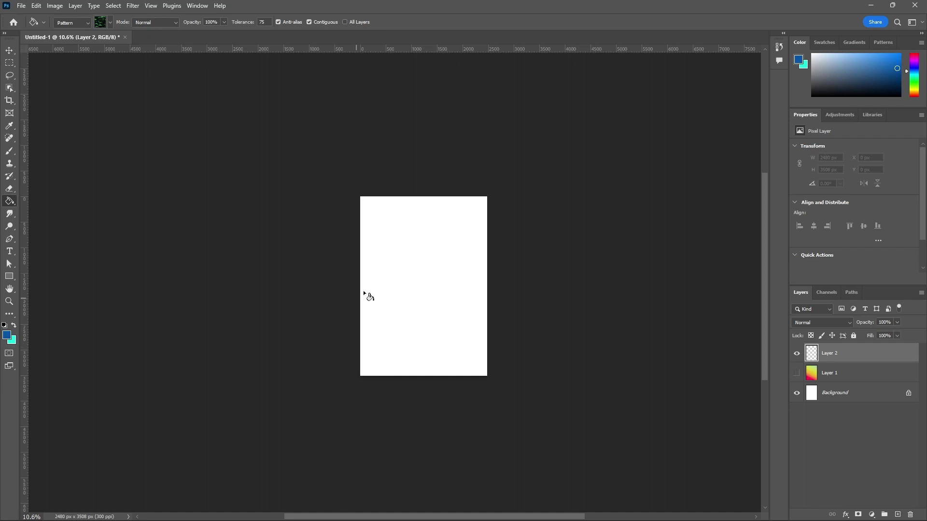
pyautogui.click(405, 257)
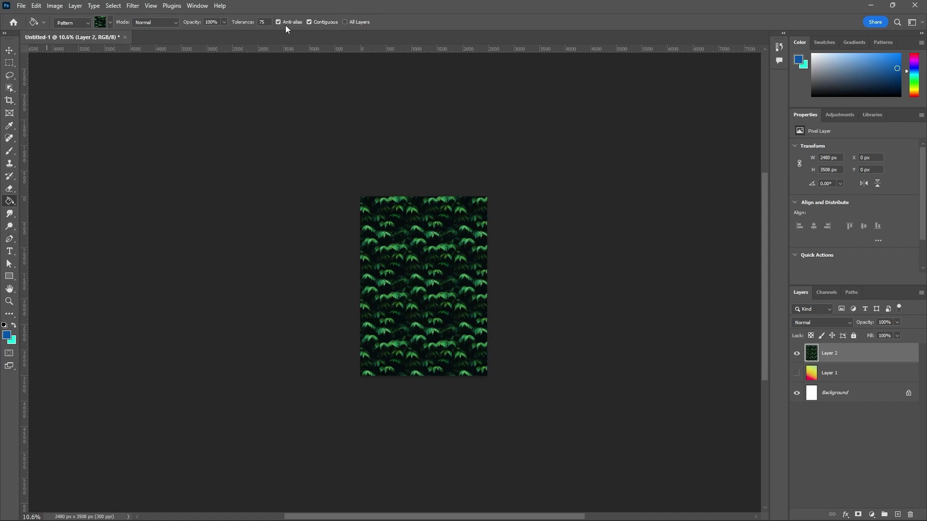
pyautogui.click(88, 25)
# Step: Flood Layer 2 with the blue foreground colour, then set Tolerance to 5
pyautogui.click(421, 213)
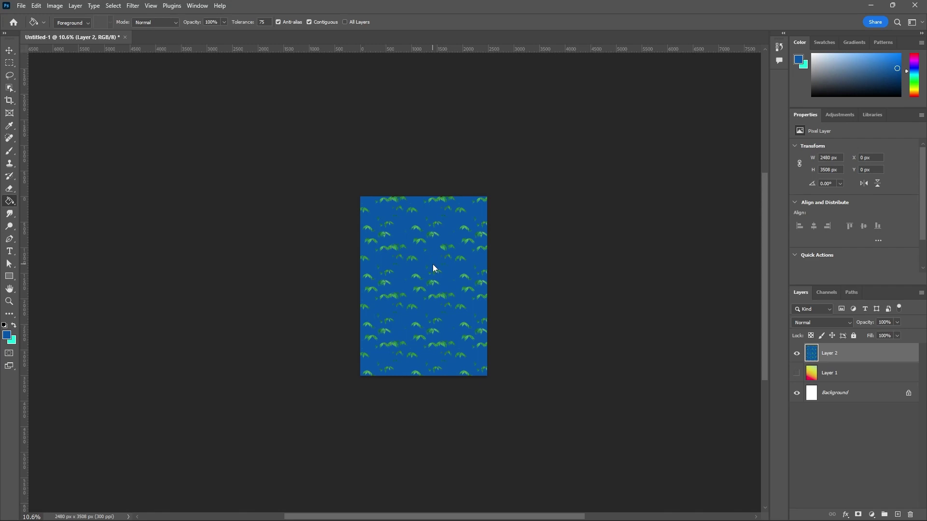
pyautogui.click(266, 22)
pyautogui.write('5')
# Step: Reset the Paint Bucket tool to its default settings from the tool presets menu
pyautogui.click(45, 24)
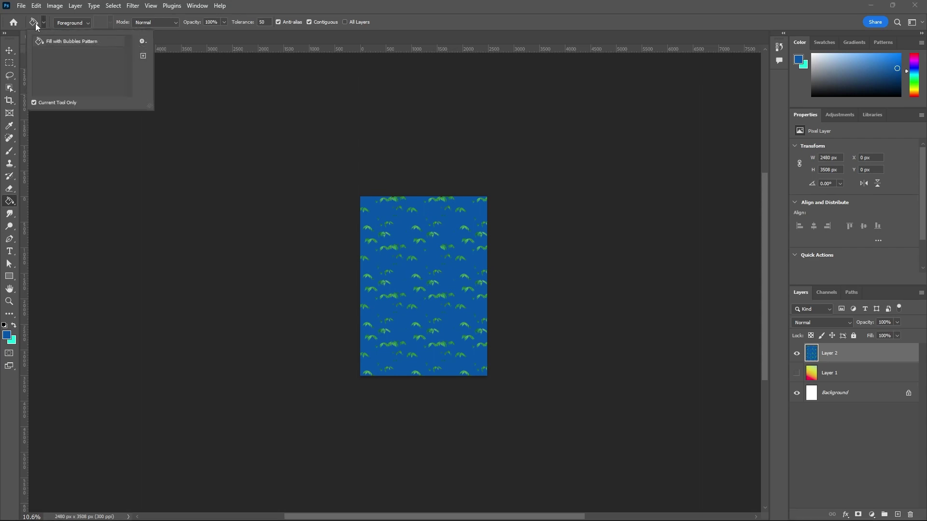
pyautogui.click(142, 42)
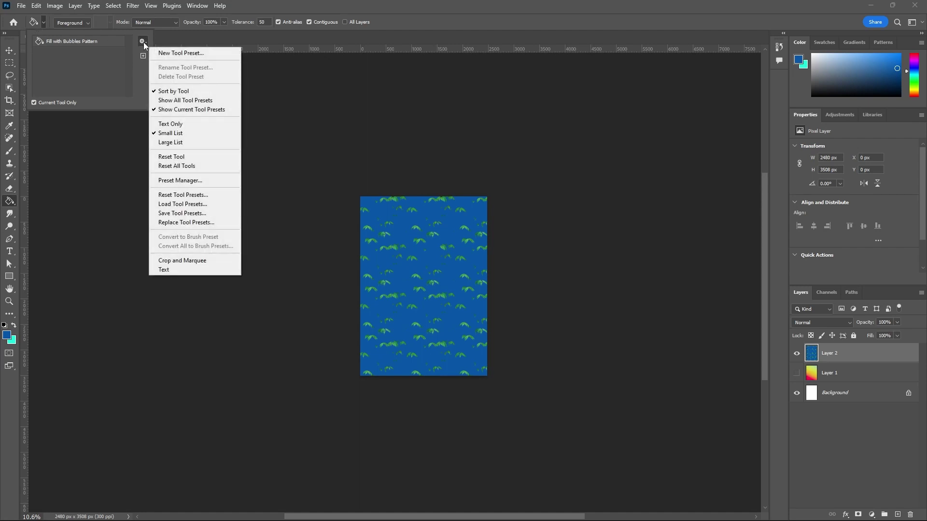
pyautogui.click(187, 160)
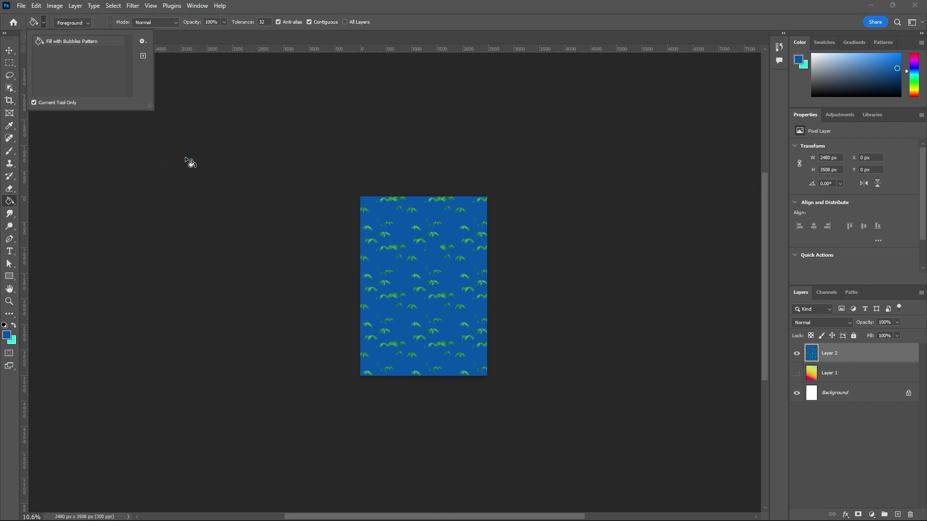
pyautogui.click(193, 41)
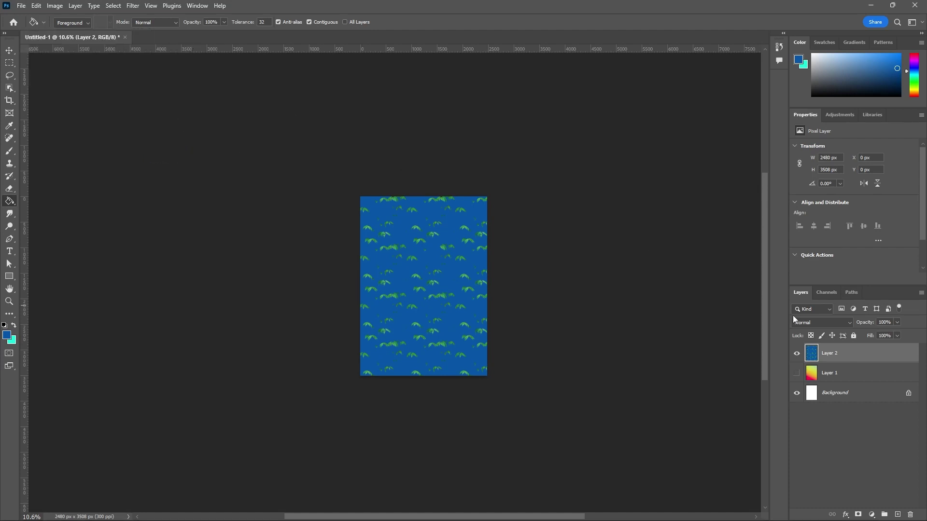
# Step: Delete Layer 2, add a new layer, and fill it with the blue foreground
pyautogui.click(910, 515)
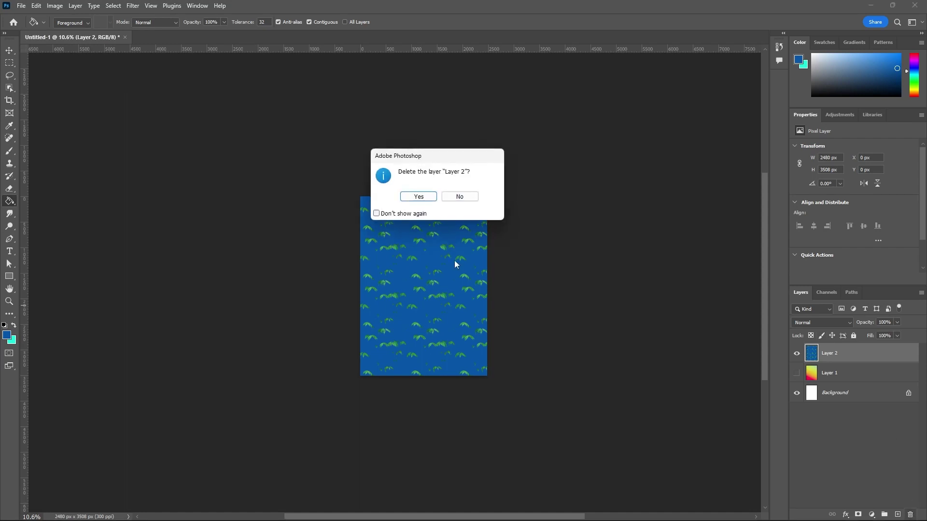
pyautogui.click(419, 196)
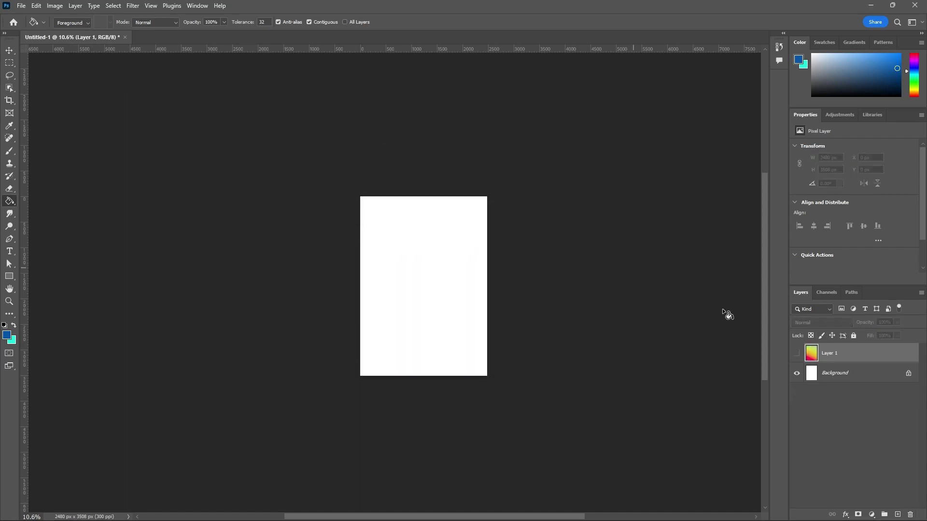
pyautogui.click(897, 515)
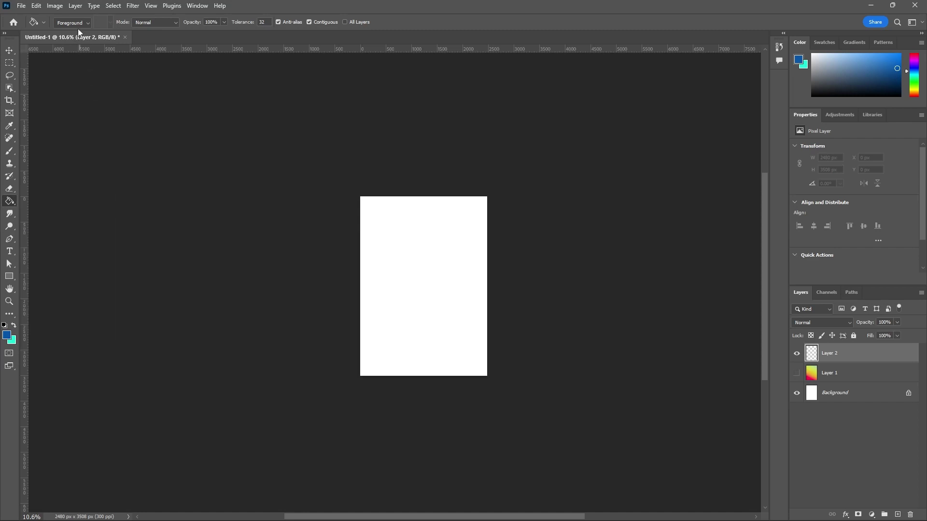
pyautogui.click(387, 220)
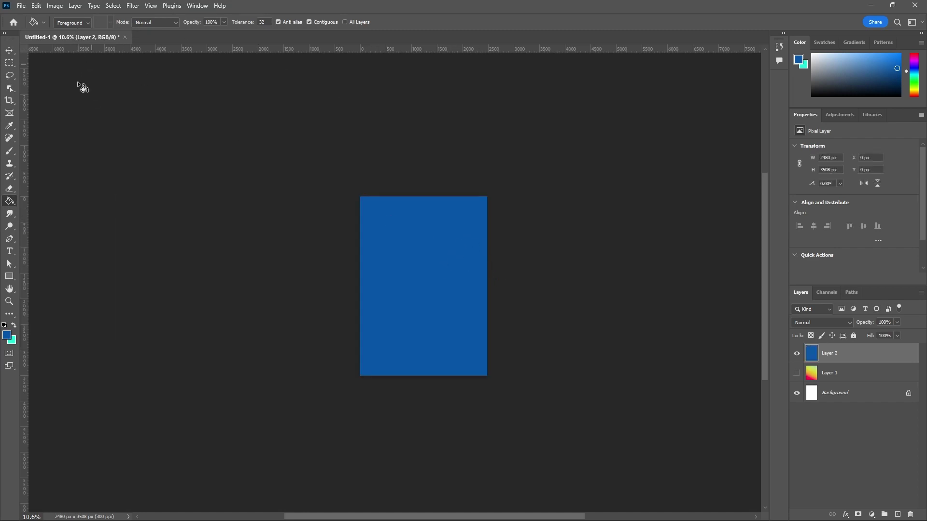
# Step: Set the foreground colour to green 8ad01d and bucket-fill the whole layer with it
pyautogui.click(7, 335)
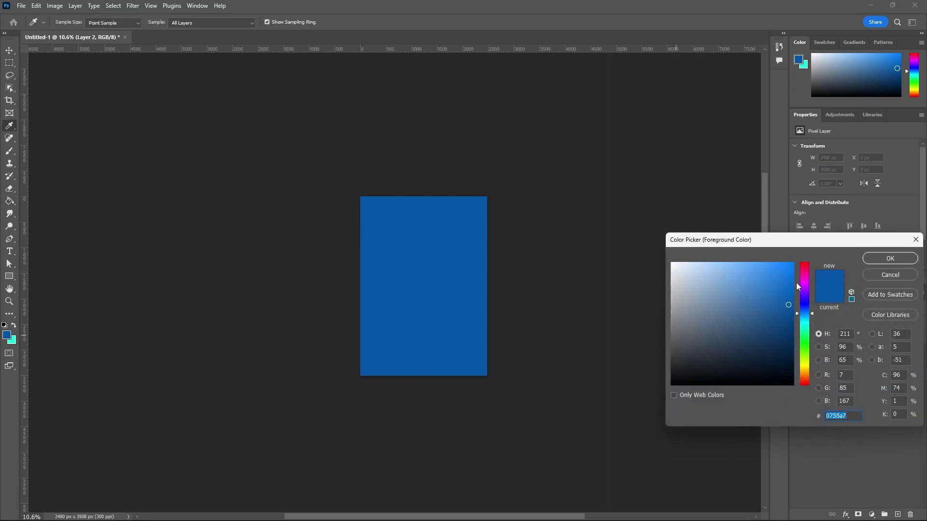
pyautogui.moveTo(808, 343); pyautogui.dragTo(805, 356)
pyautogui.click(777, 285)
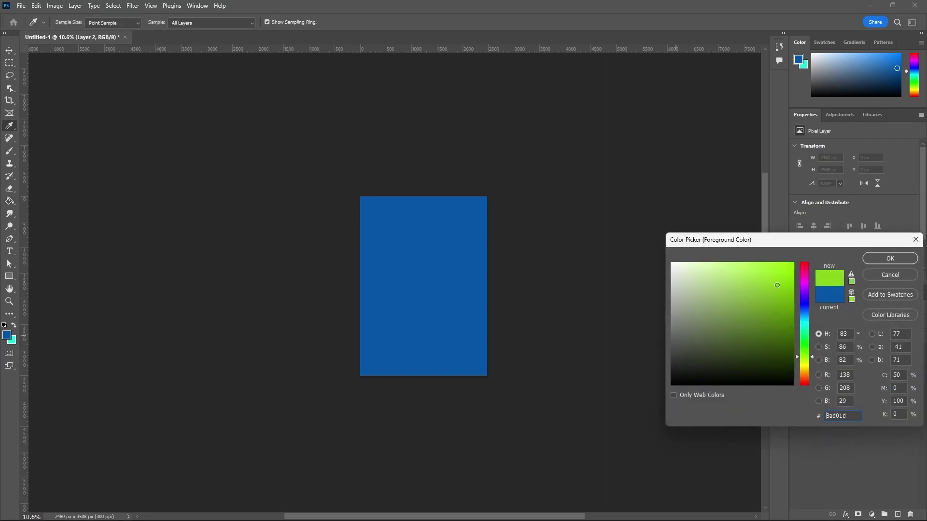
pyautogui.click(890, 259)
pyautogui.press('g')
pyautogui.click(447, 252)
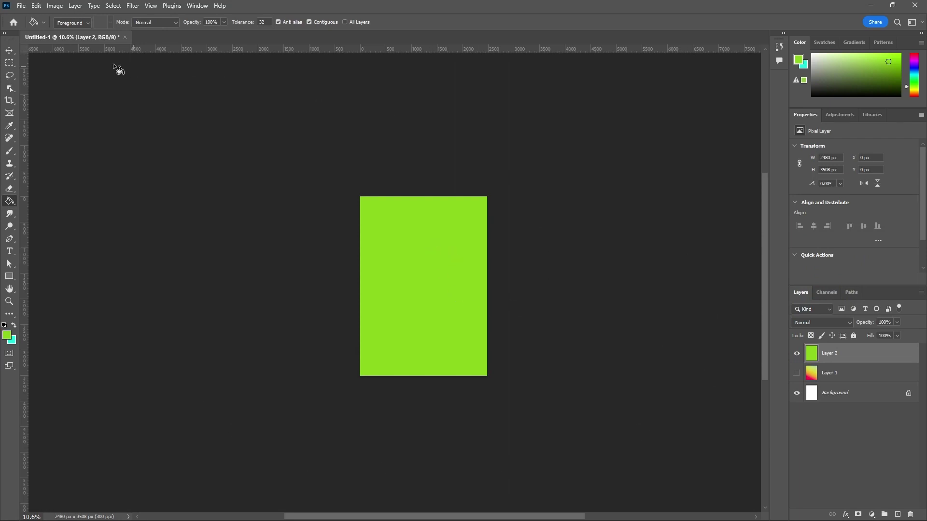
pyautogui.click(88, 24)
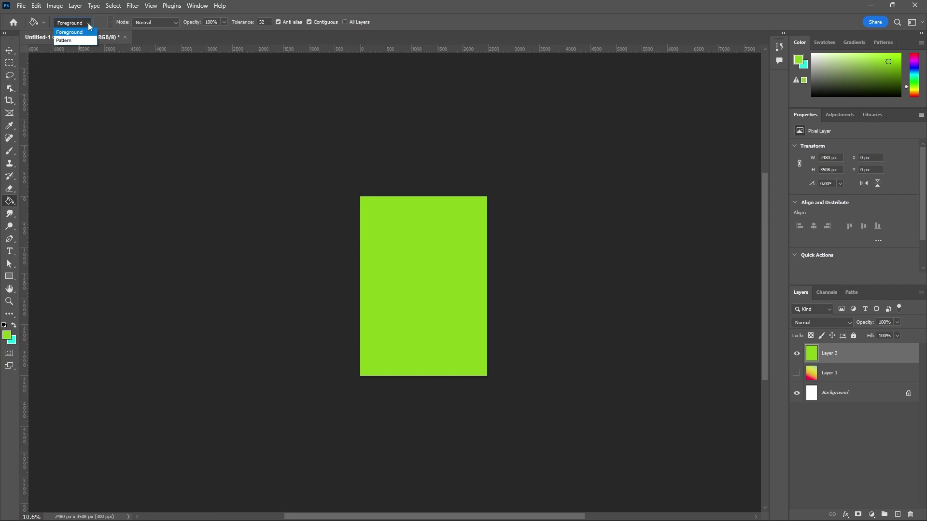
pyautogui.click(88, 23)
pyautogui.click(43, 21)
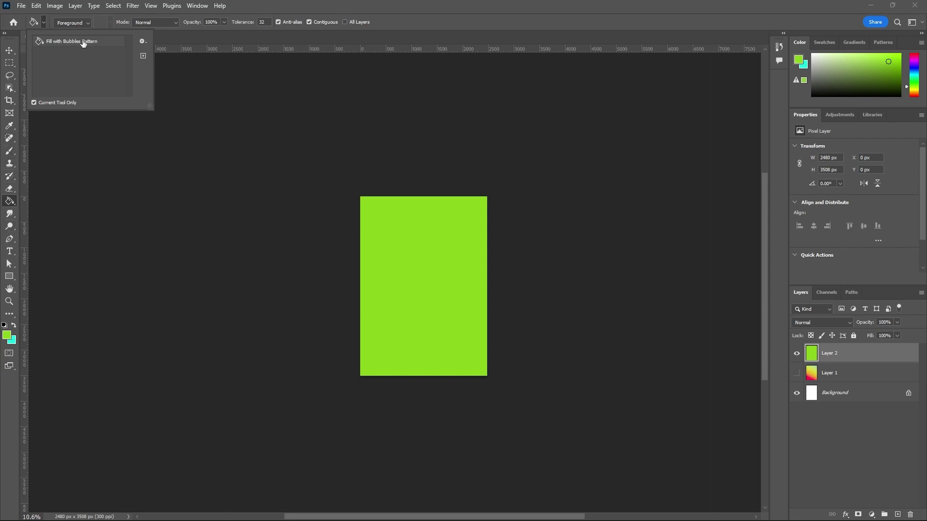
pyautogui.click(143, 41)
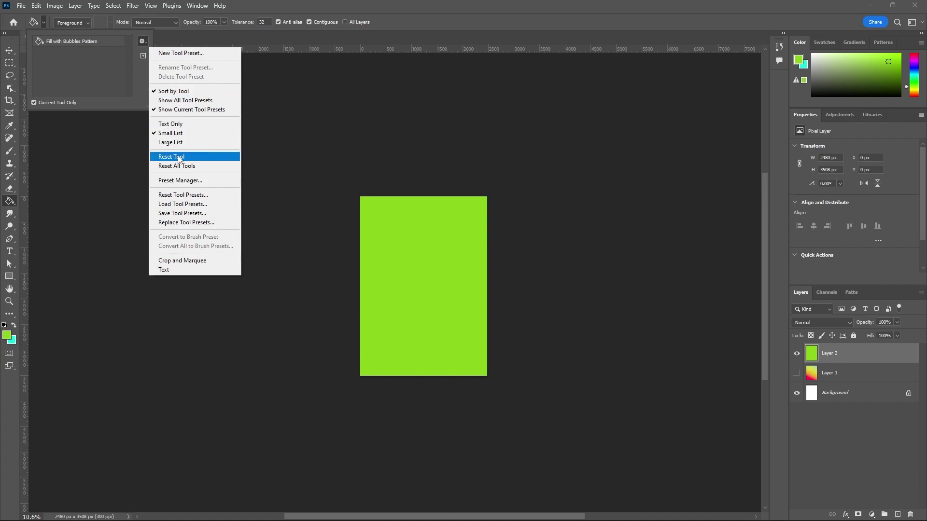
pyautogui.click(284, 34)
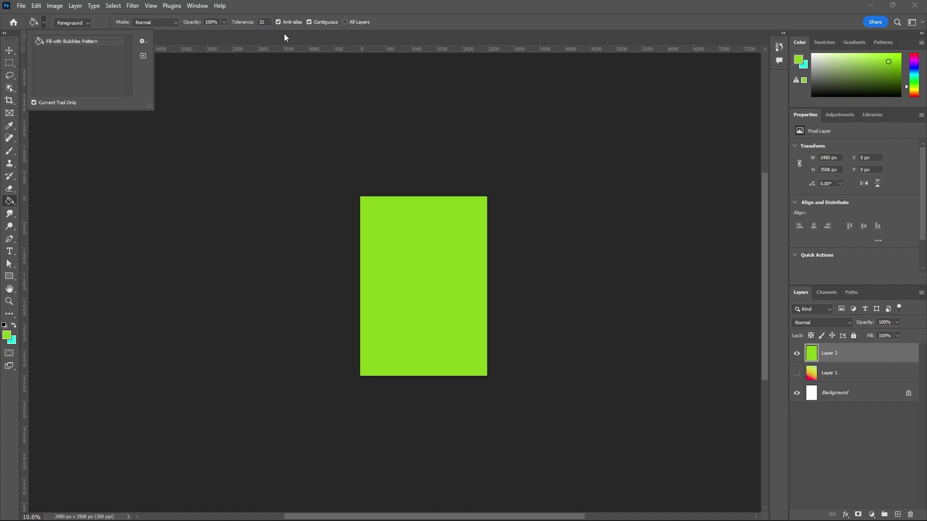
pyautogui.click(282, 36)
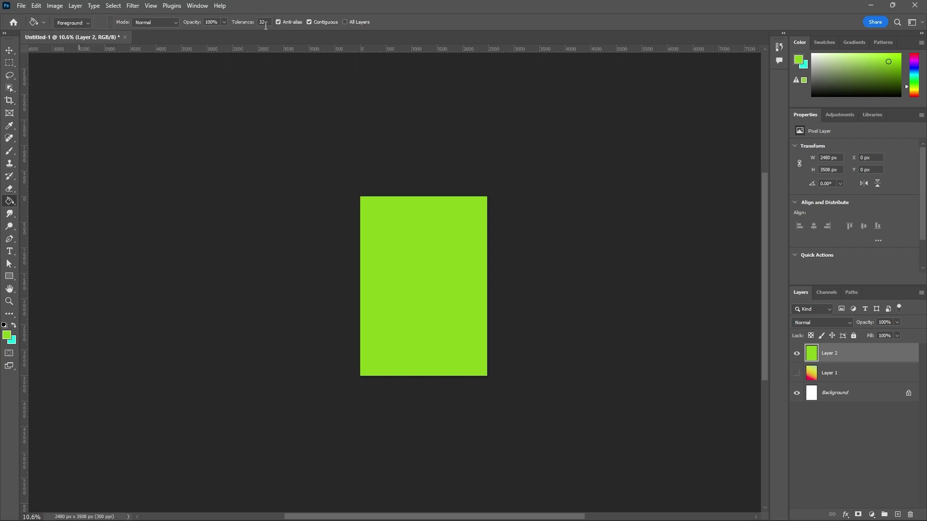
pyautogui.click(174, 25)
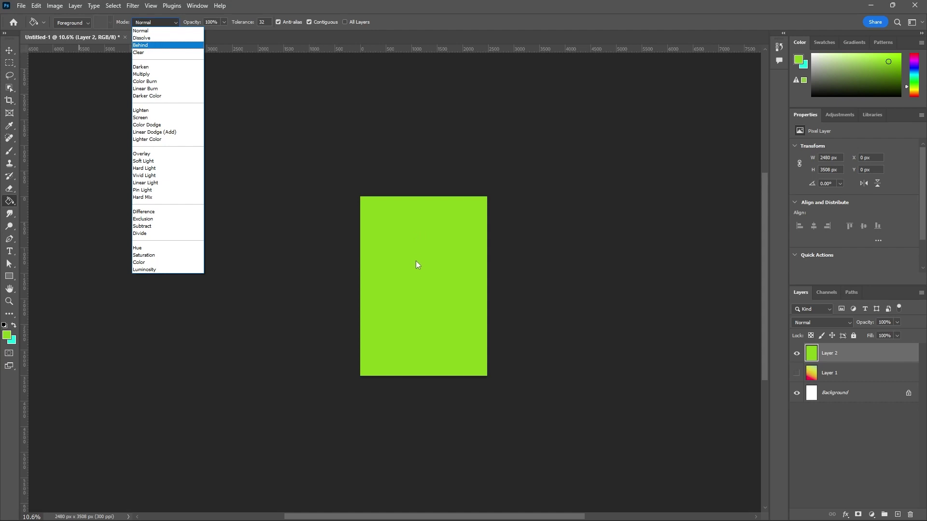
pyautogui.click(155, 25)
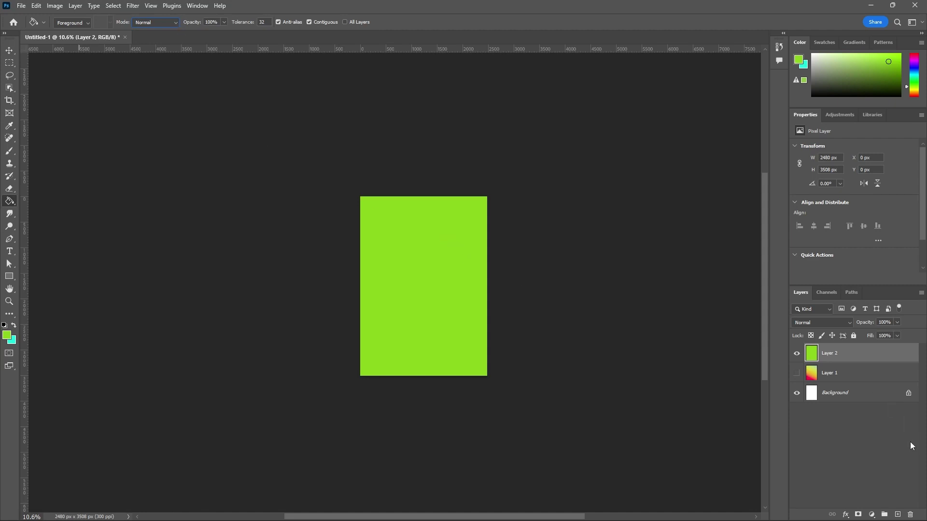
# Step: Add Layer 3, set the foreground to cyan, and fill it in Multiply mode
pyautogui.click(897, 515)
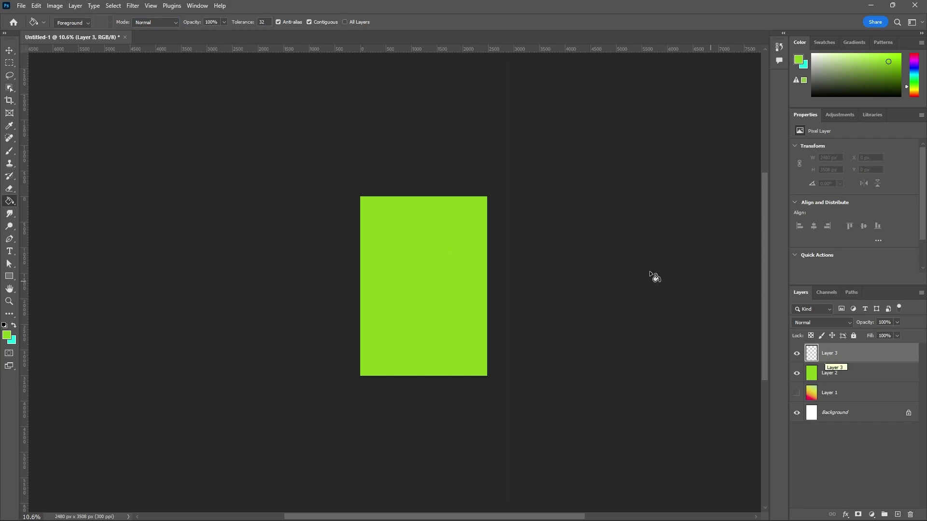
pyautogui.click(6, 336)
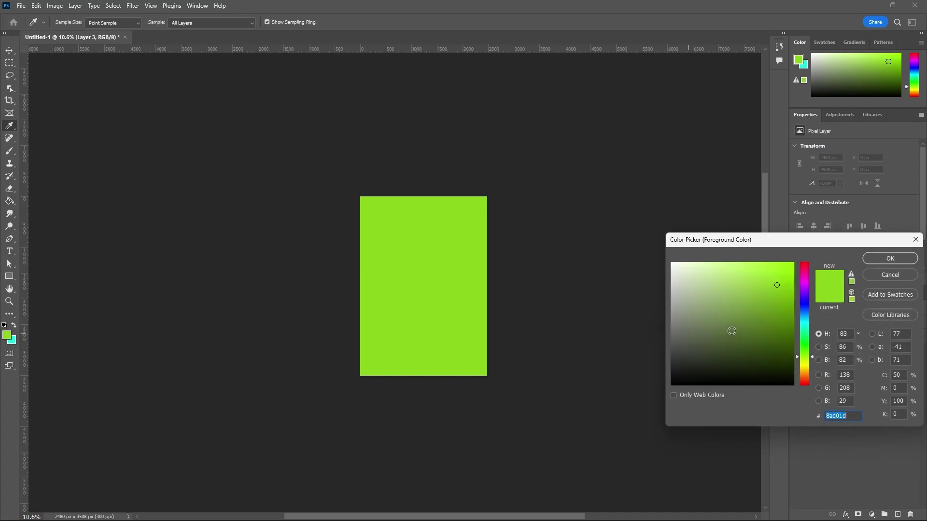
pyautogui.moveTo(807, 349); pyautogui.dragTo(801, 320)
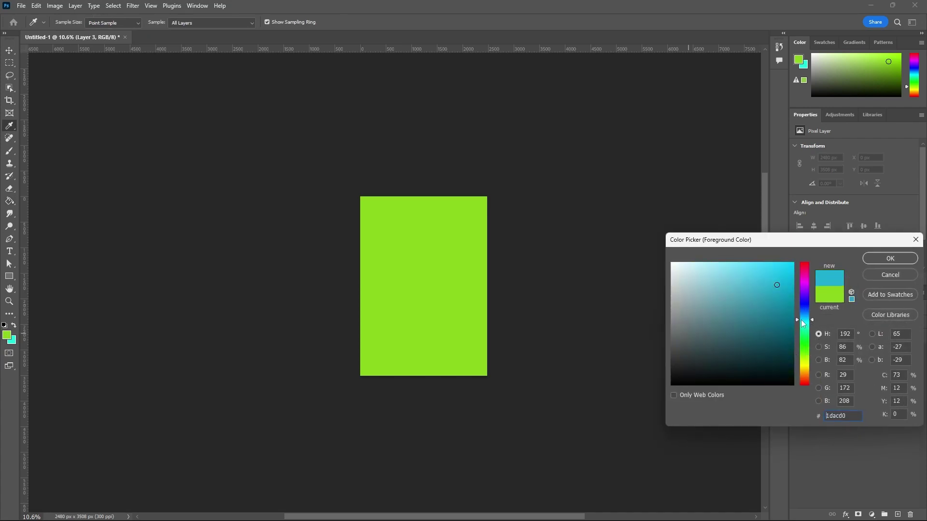
pyautogui.click(868, 259)
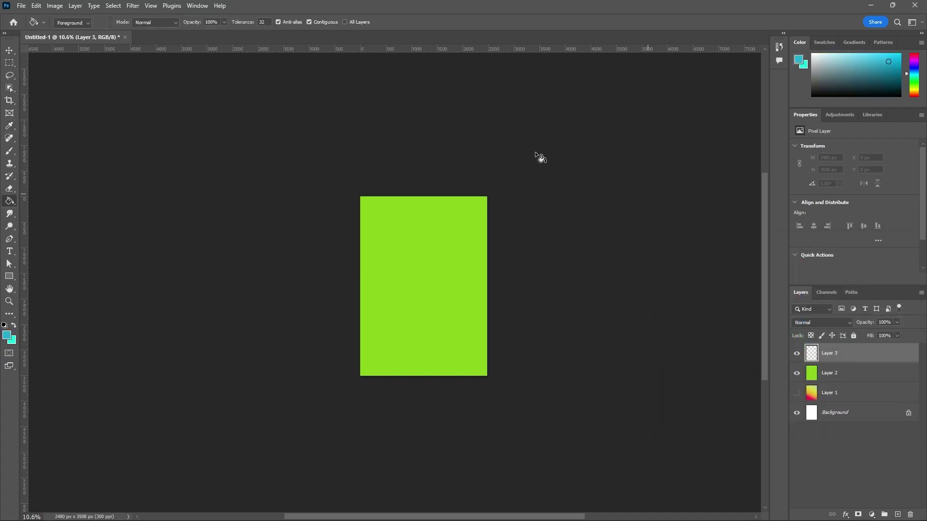
pyautogui.click(175, 24)
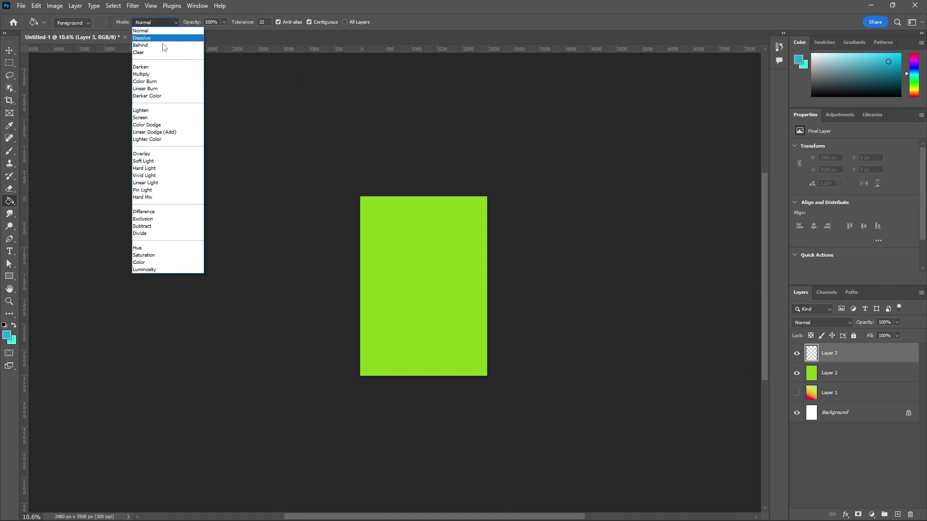
pyautogui.click(155, 75)
pyautogui.click(436, 245)
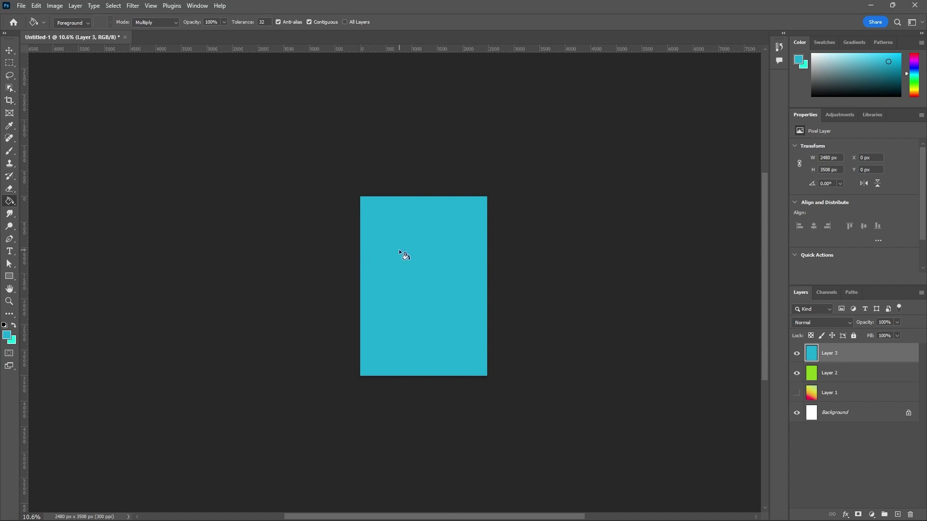
# Step: Refill Layer 3 with cyan in Screen mode, then in Color Dodge mode
pyautogui.click(176, 24)
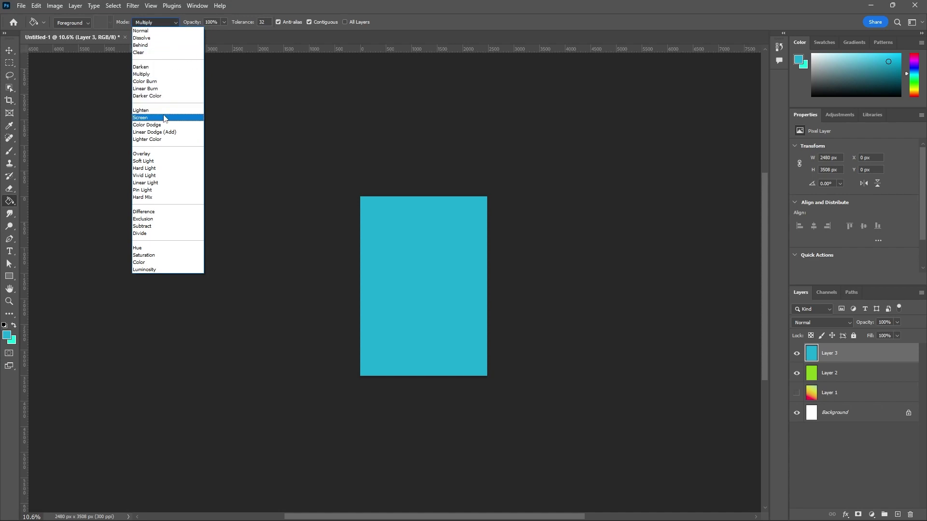
pyautogui.click(145, 118)
pyautogui.click(389, 228)
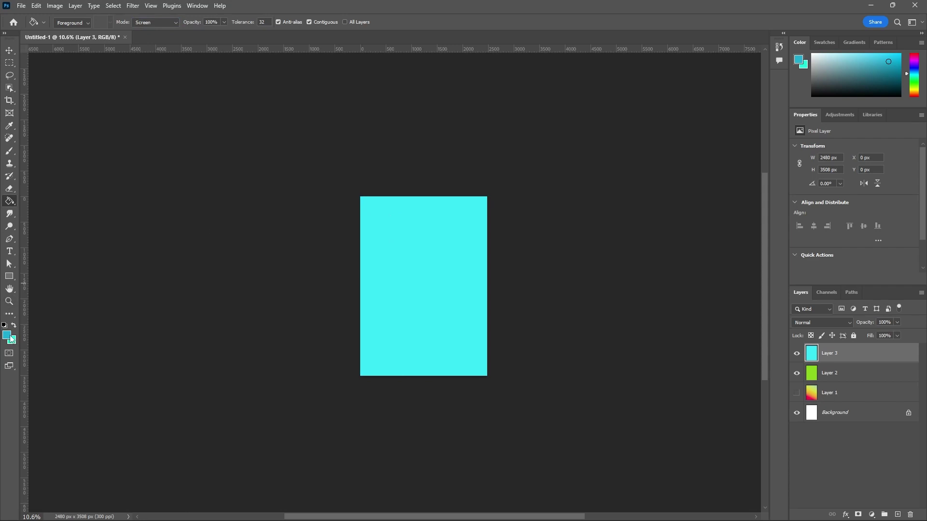
pyautogui.click(175, 24)
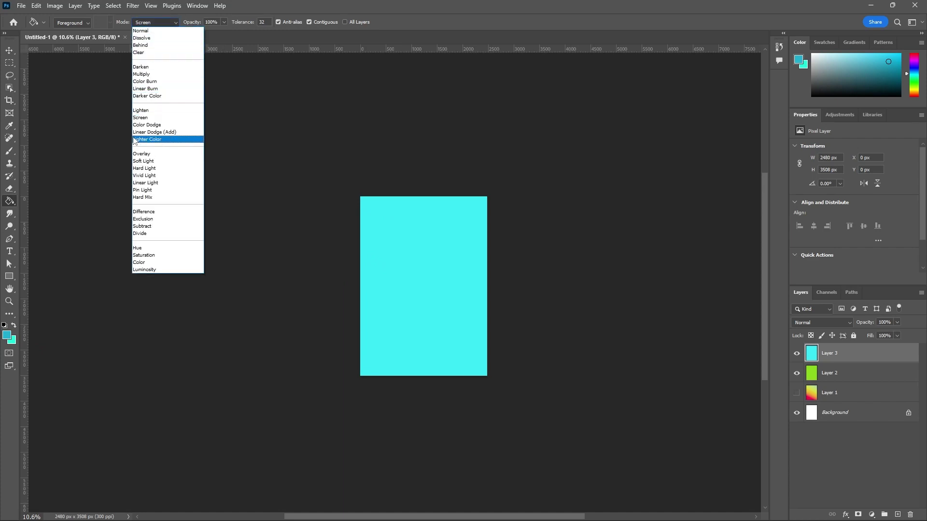
pyautogui.click(153, 125)
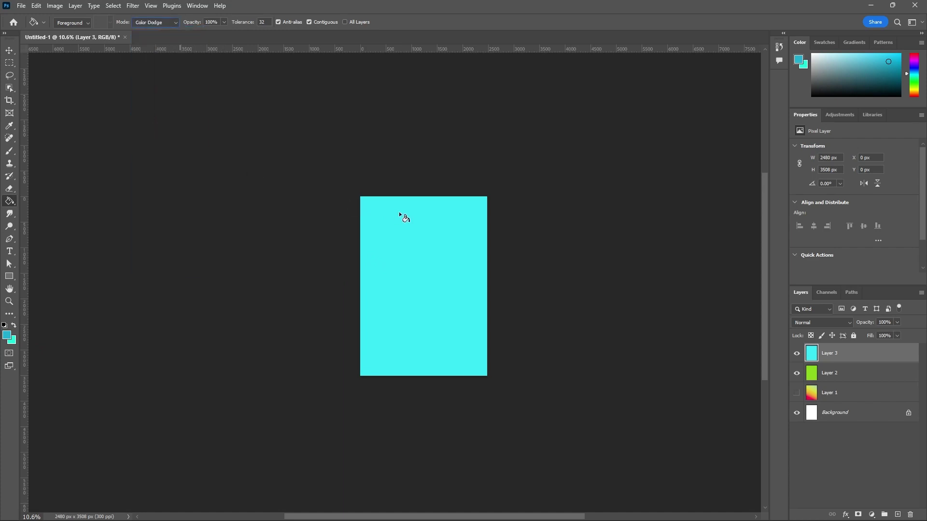
pyautogui.click(404, 216)
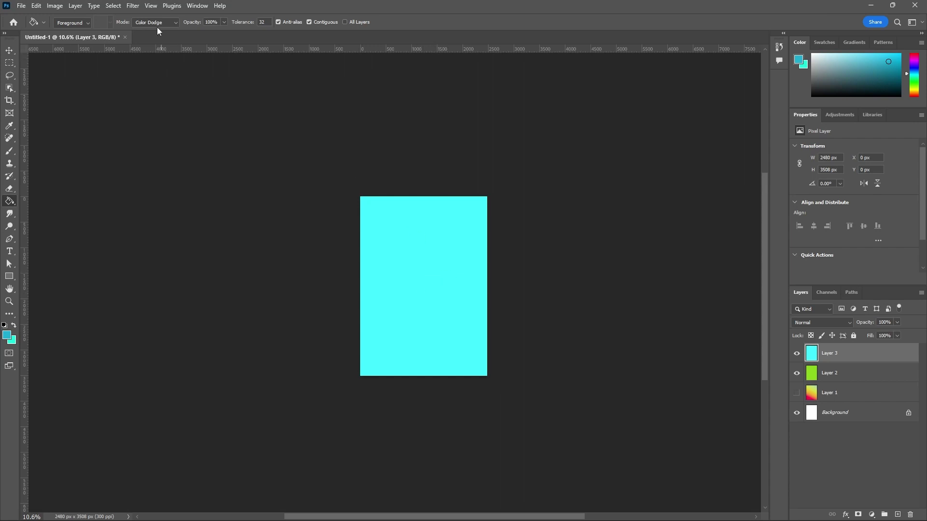
# Step: Refill in Difference mode, compare with Layer 3 hidden, then refill with plain Normal cyan
pyautogui.click(172, 24)
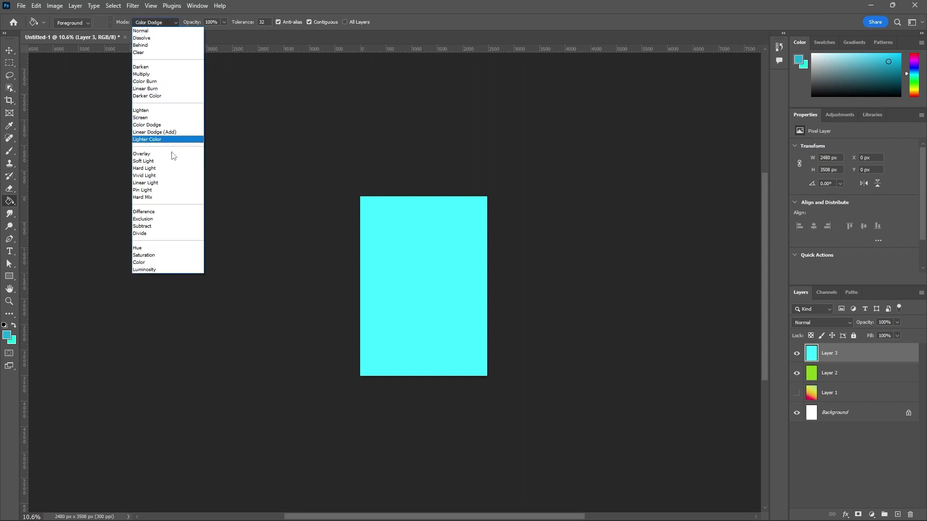
pyautogui.click(161, 211)
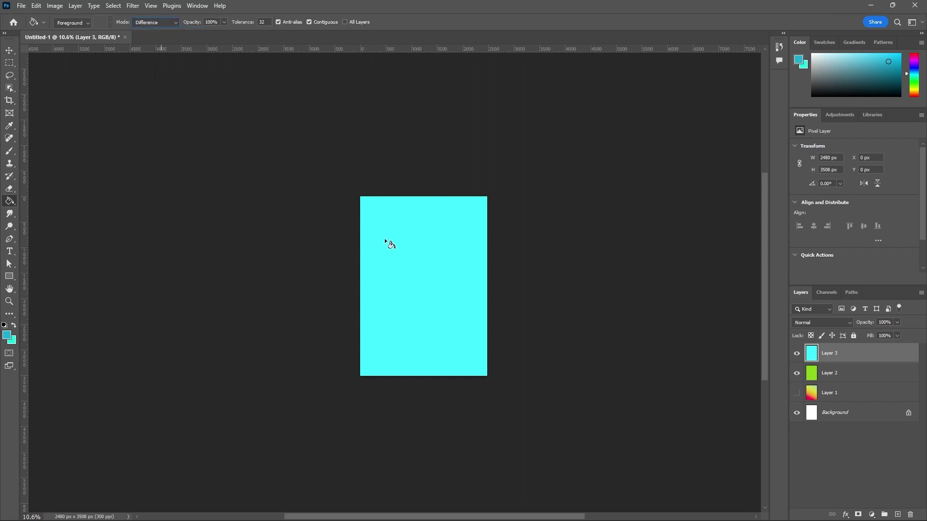
pyautogui.click(420, 250)
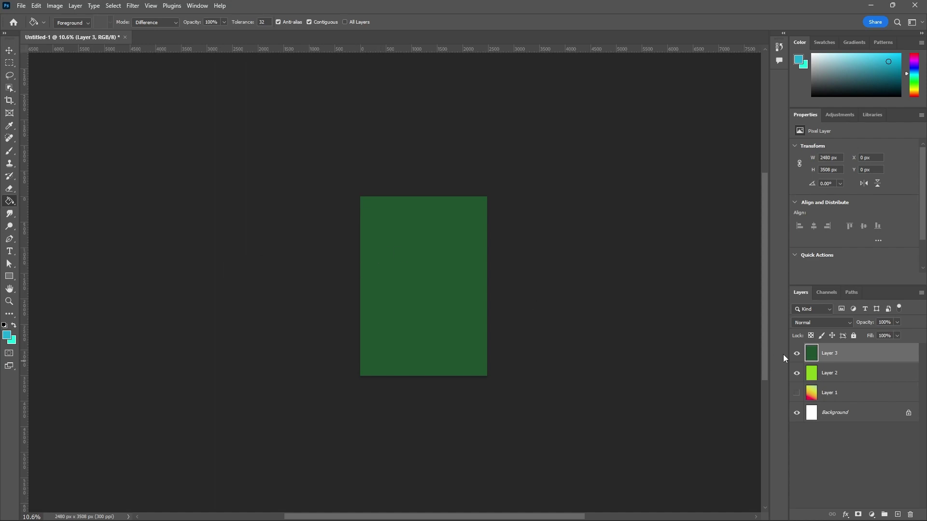
pyautogui.click(797, 354)
pyautogui.click(797, 354)
pyautogui.click(172, 24)
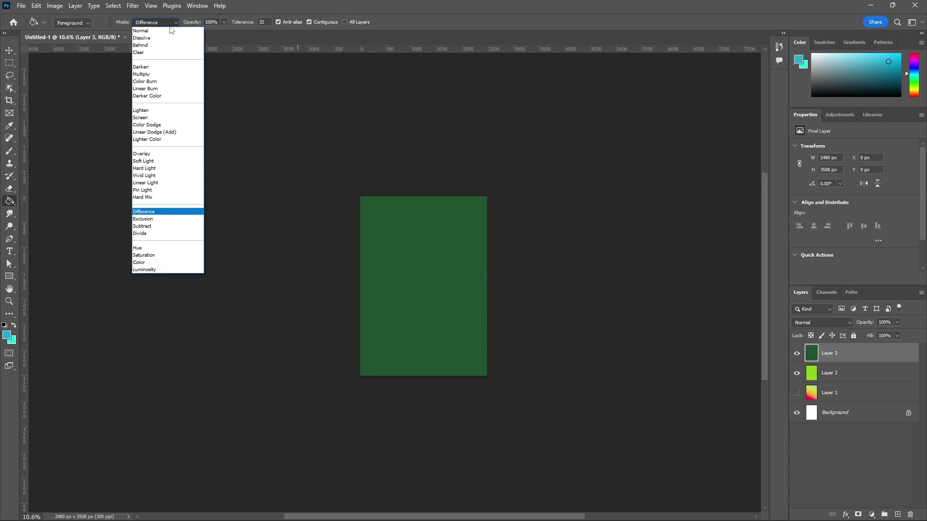
pyautogui.press('Escape')
pyautogui.click(419, 225)
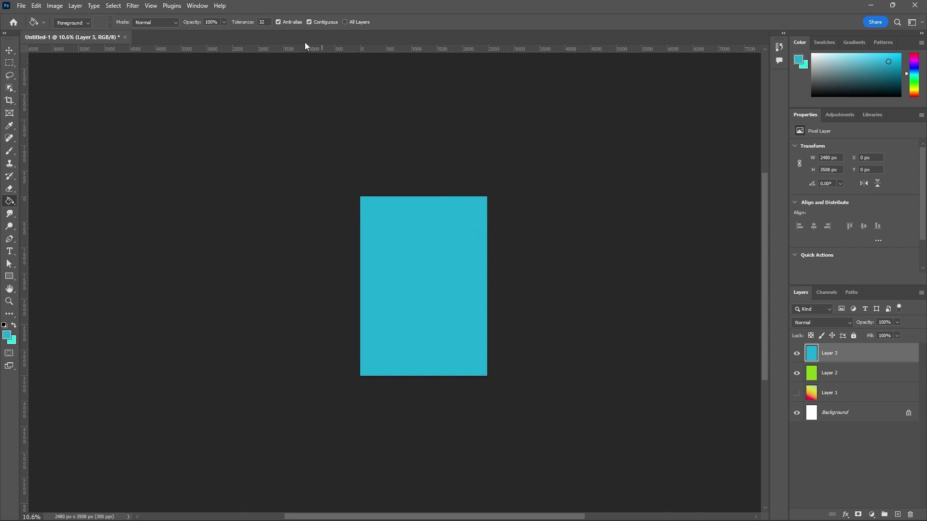
# Step: Switch from the Paint Bucket to the Move Tool
pyautogui.rightClick(9, 202)
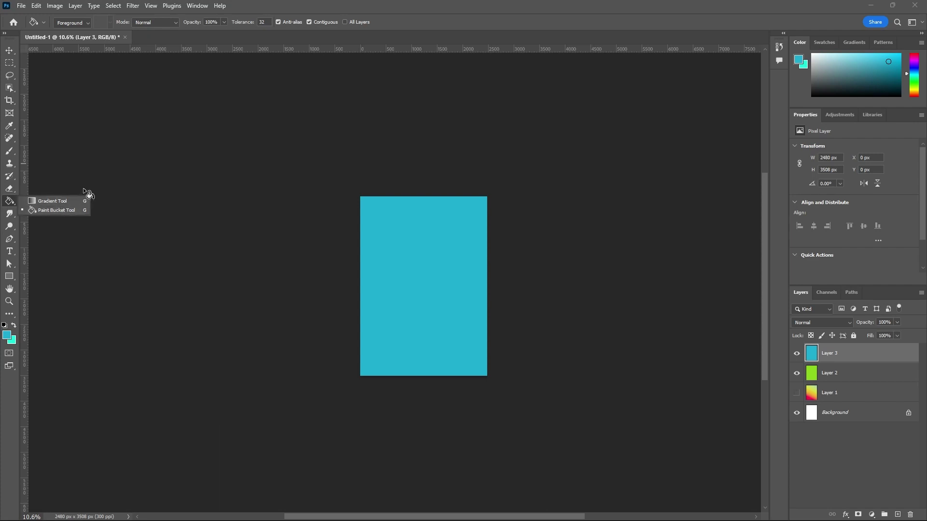
pyautogui.click(11, 53)
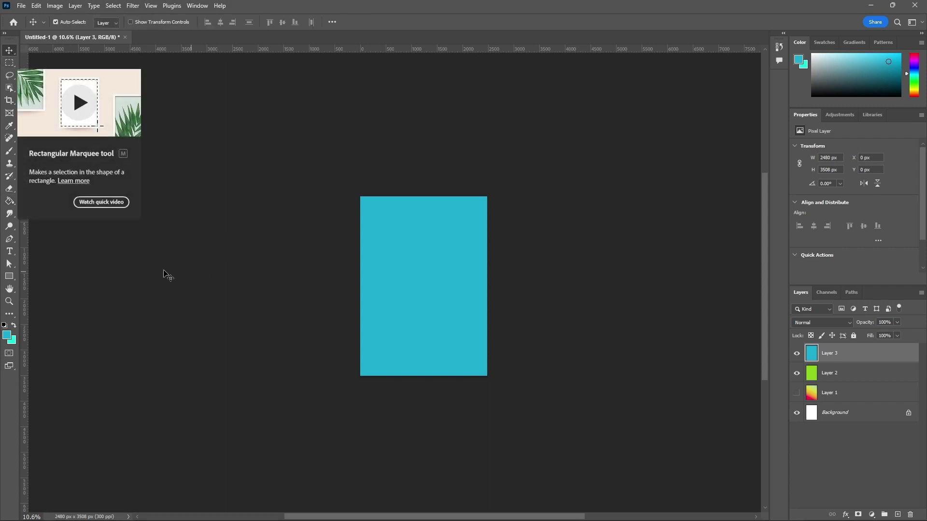